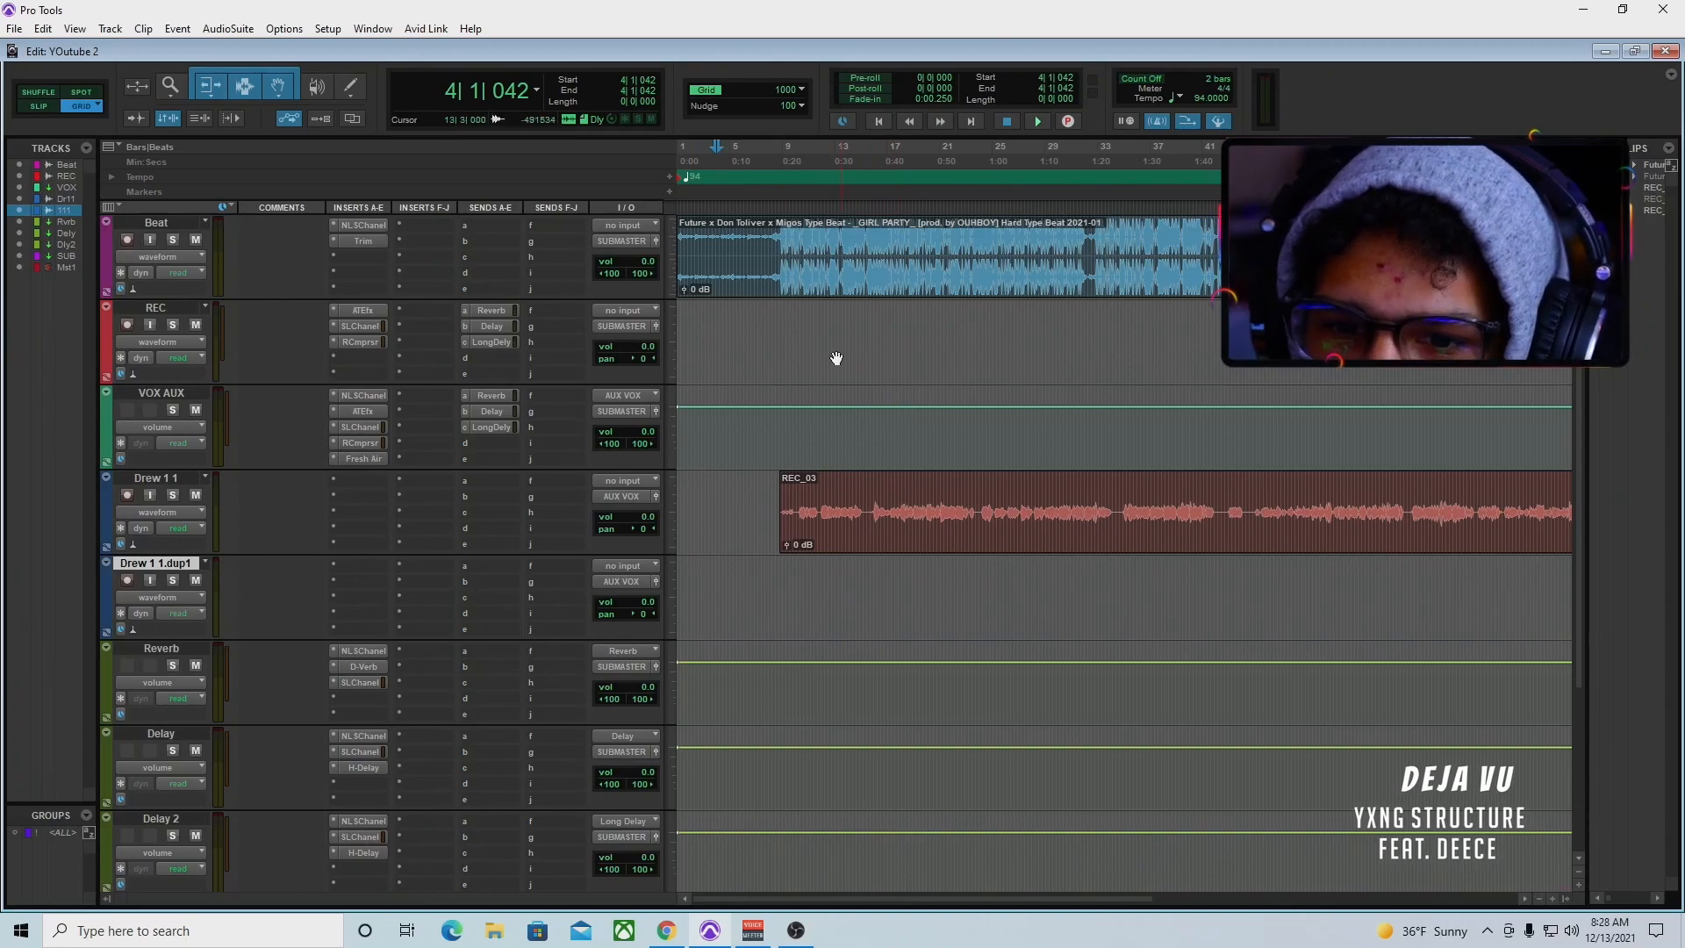
click(842, 320)
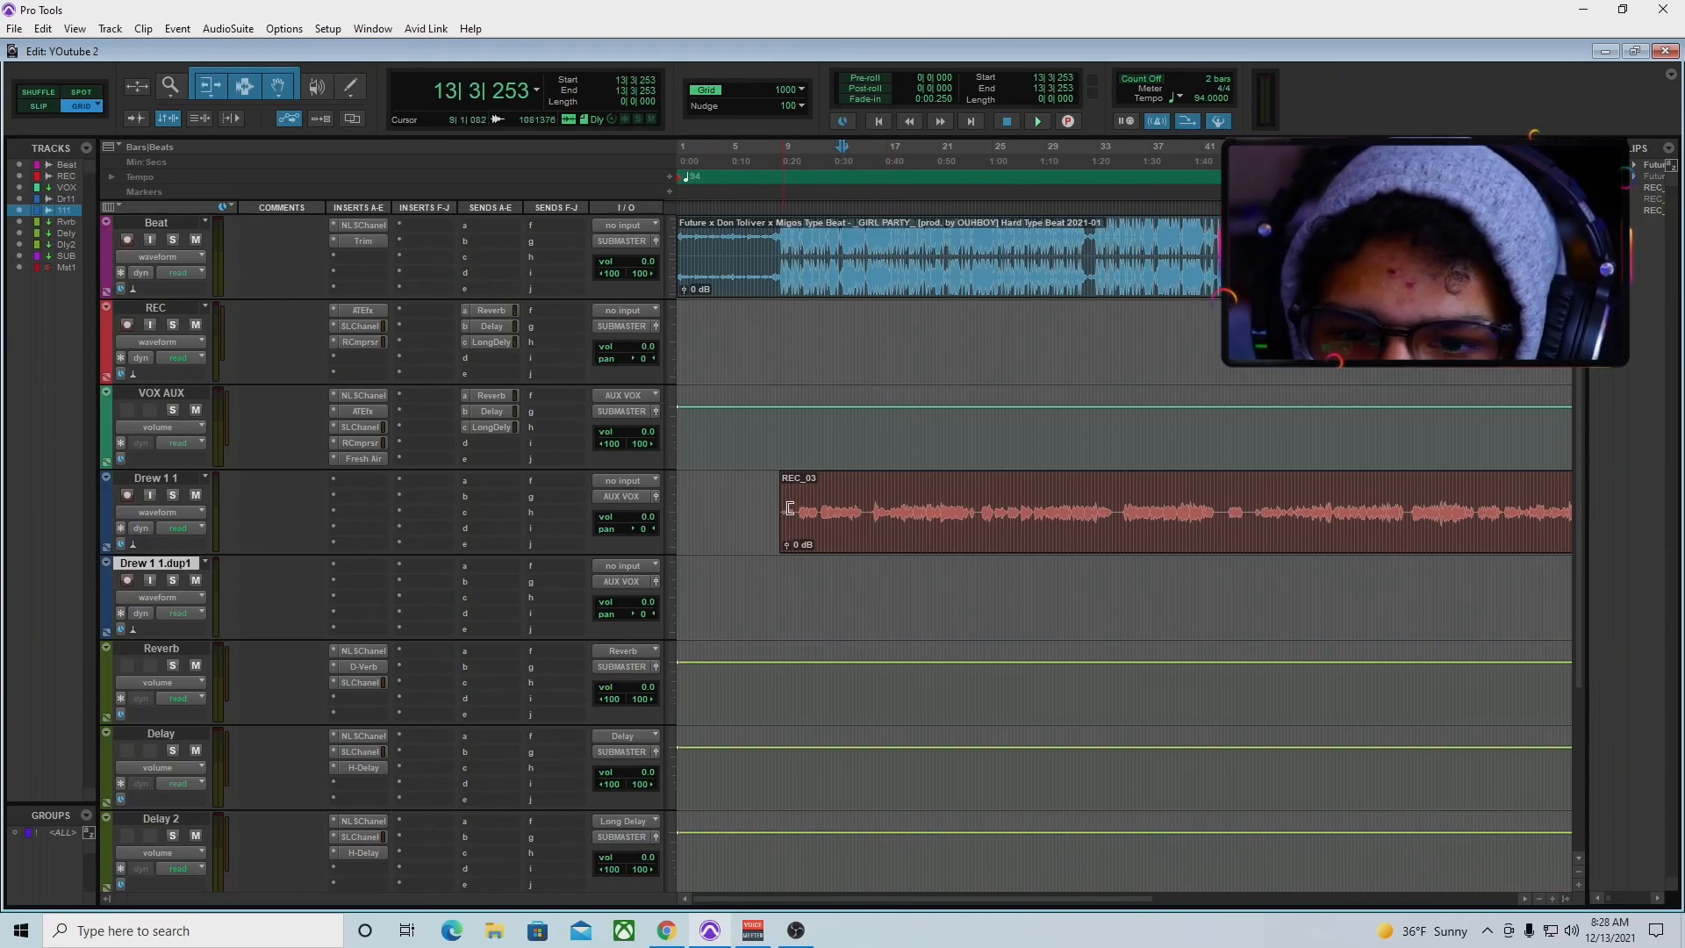
drag(870, 500, 635, 488)
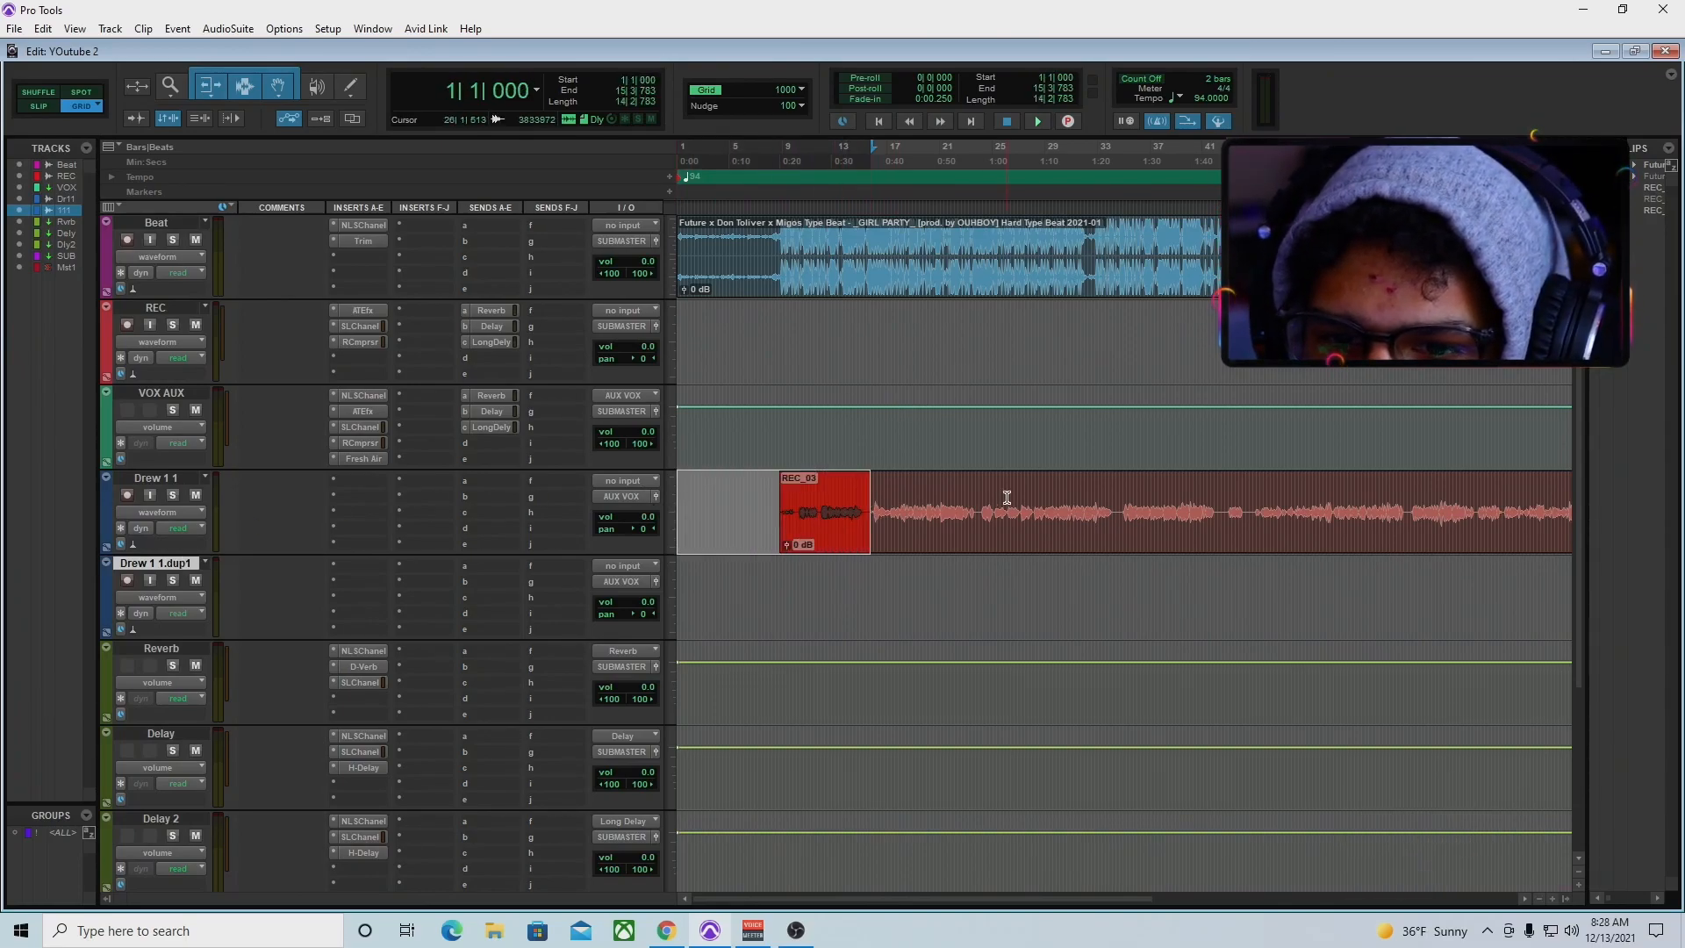
drag(873, 481, 963, 491)
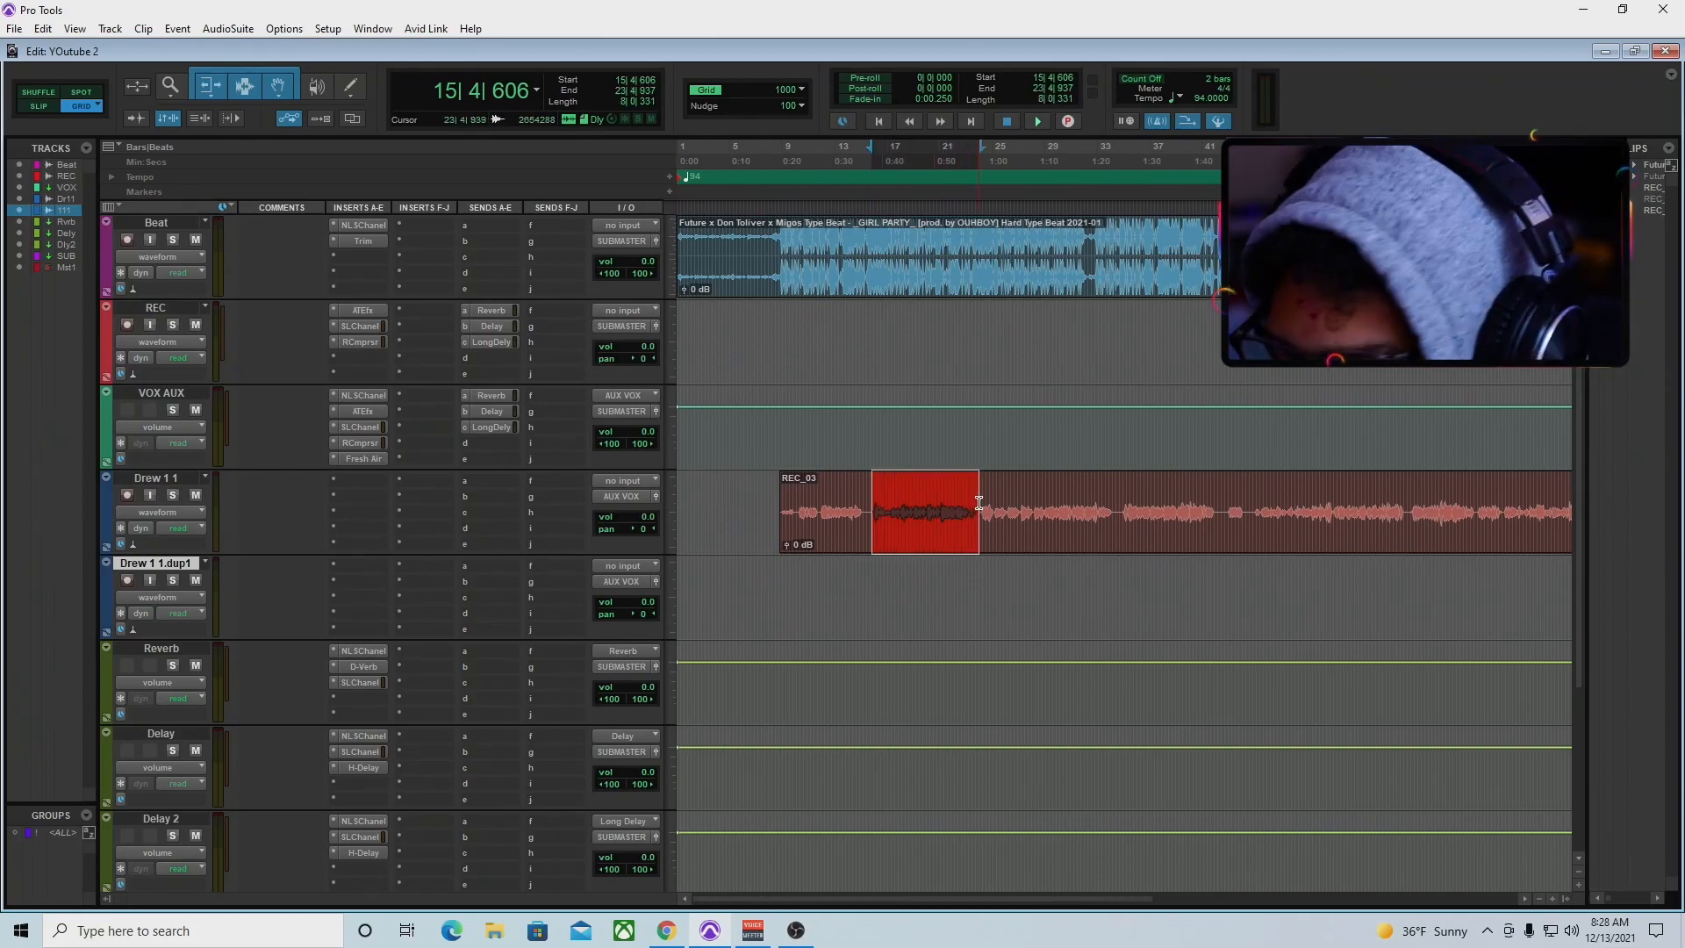
key(Delete)
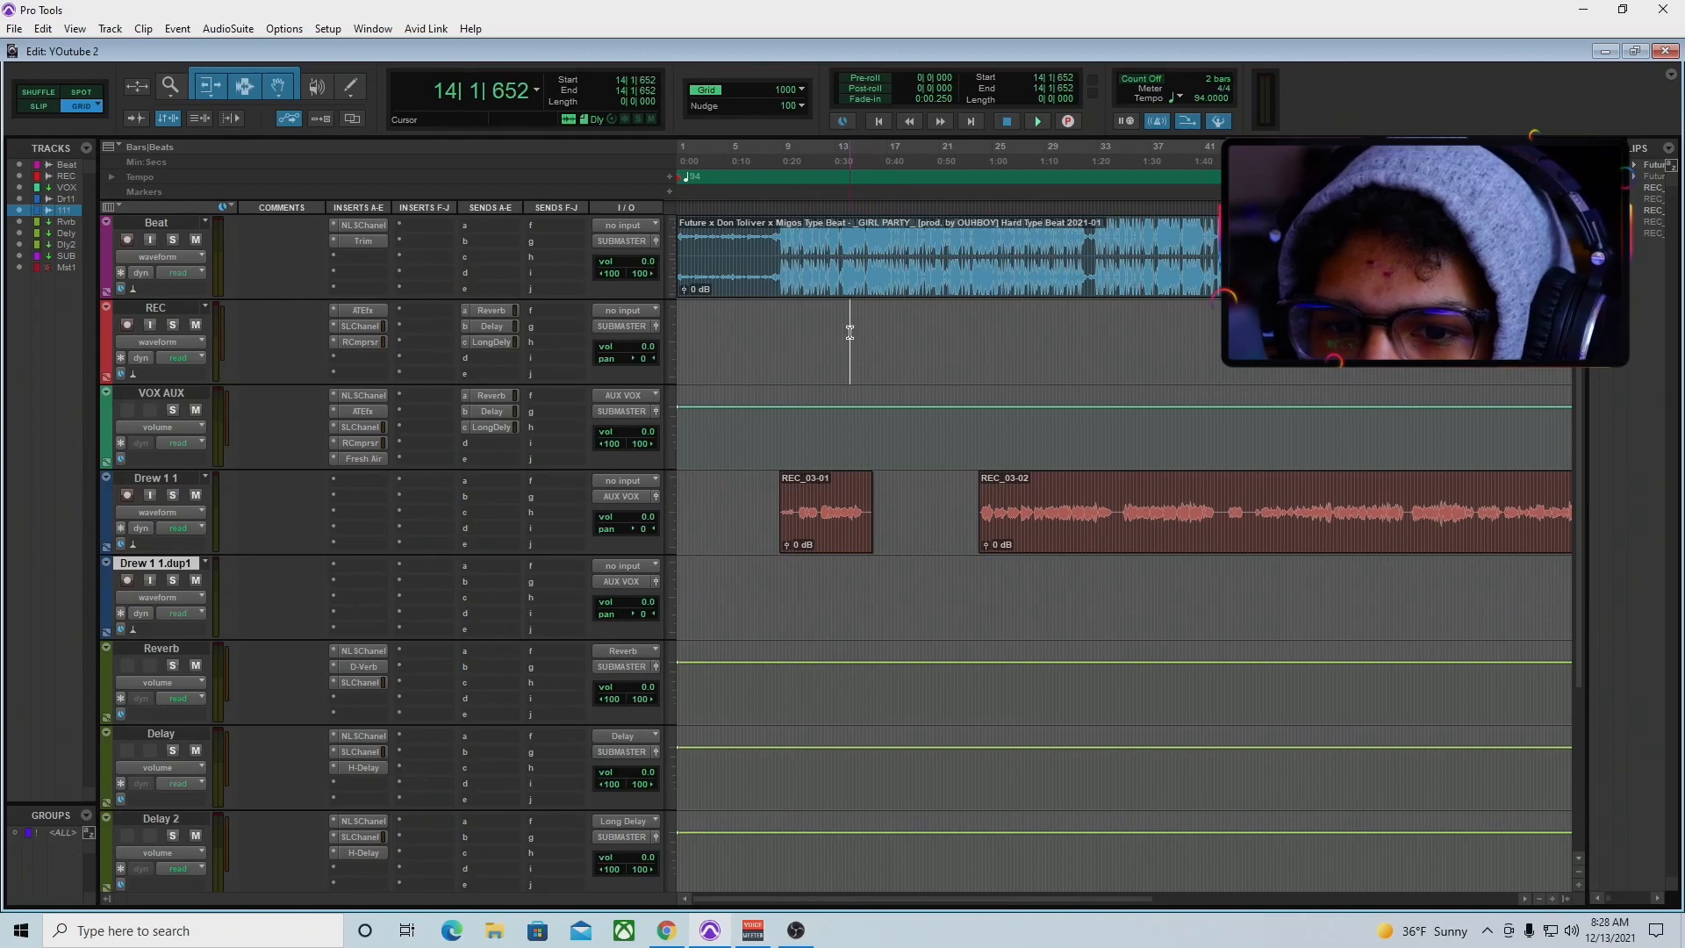
click(937, 327)
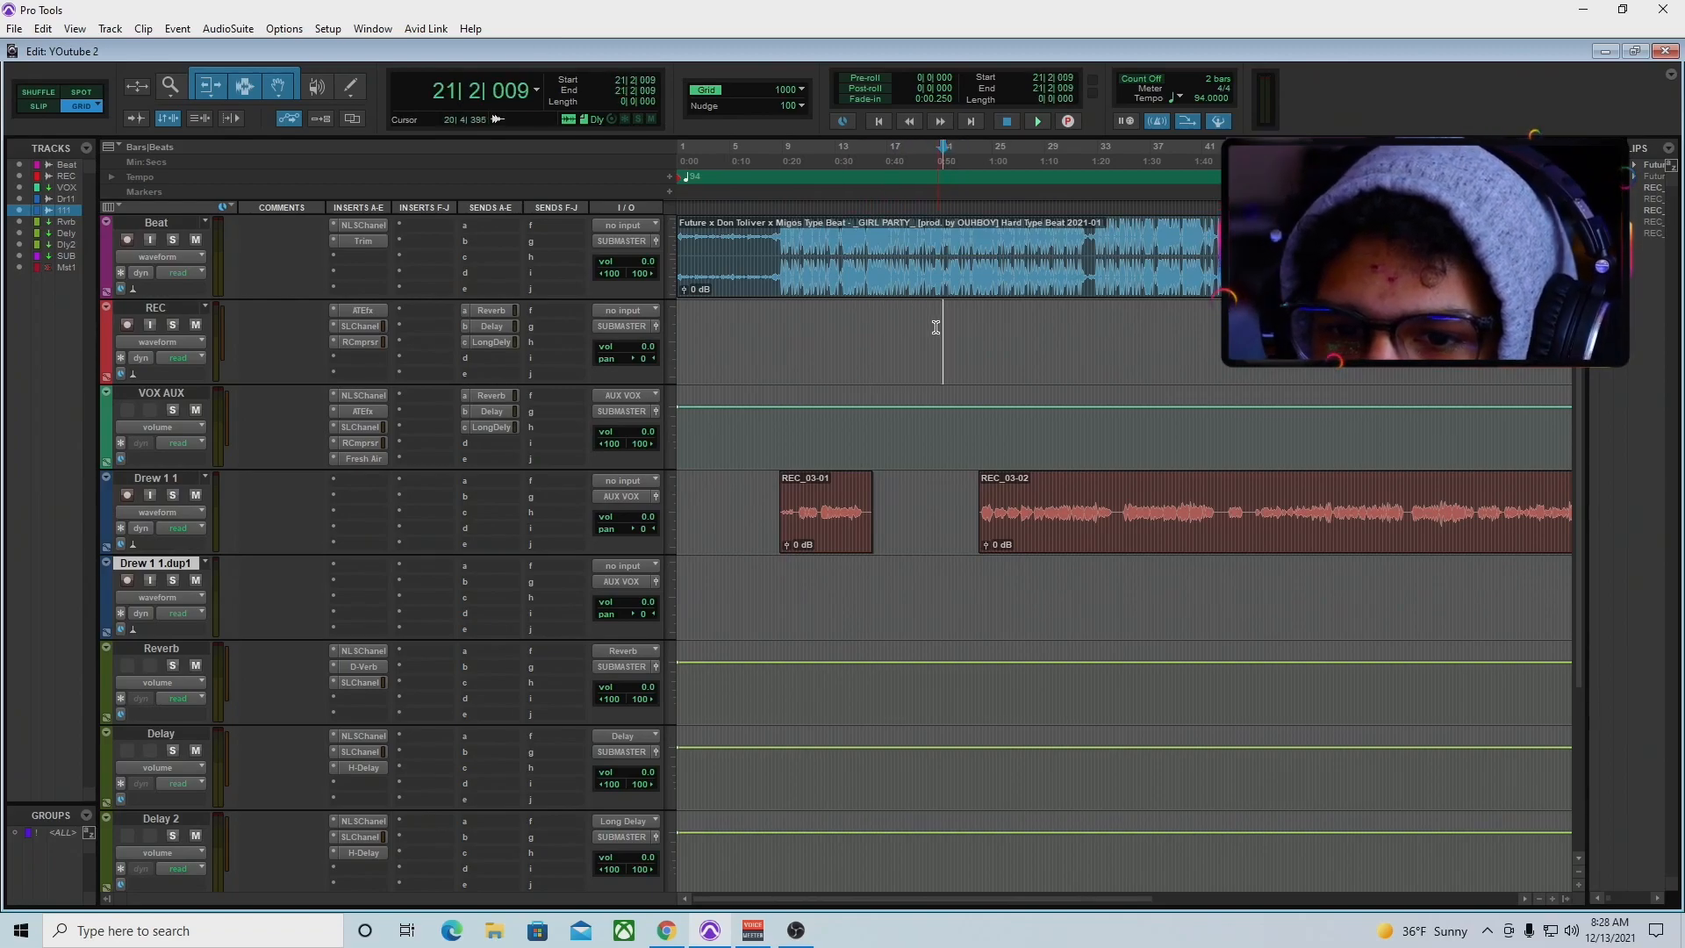
drag(761, 497, 1021, 506)
click(913, 511)
key(ctrl+z)
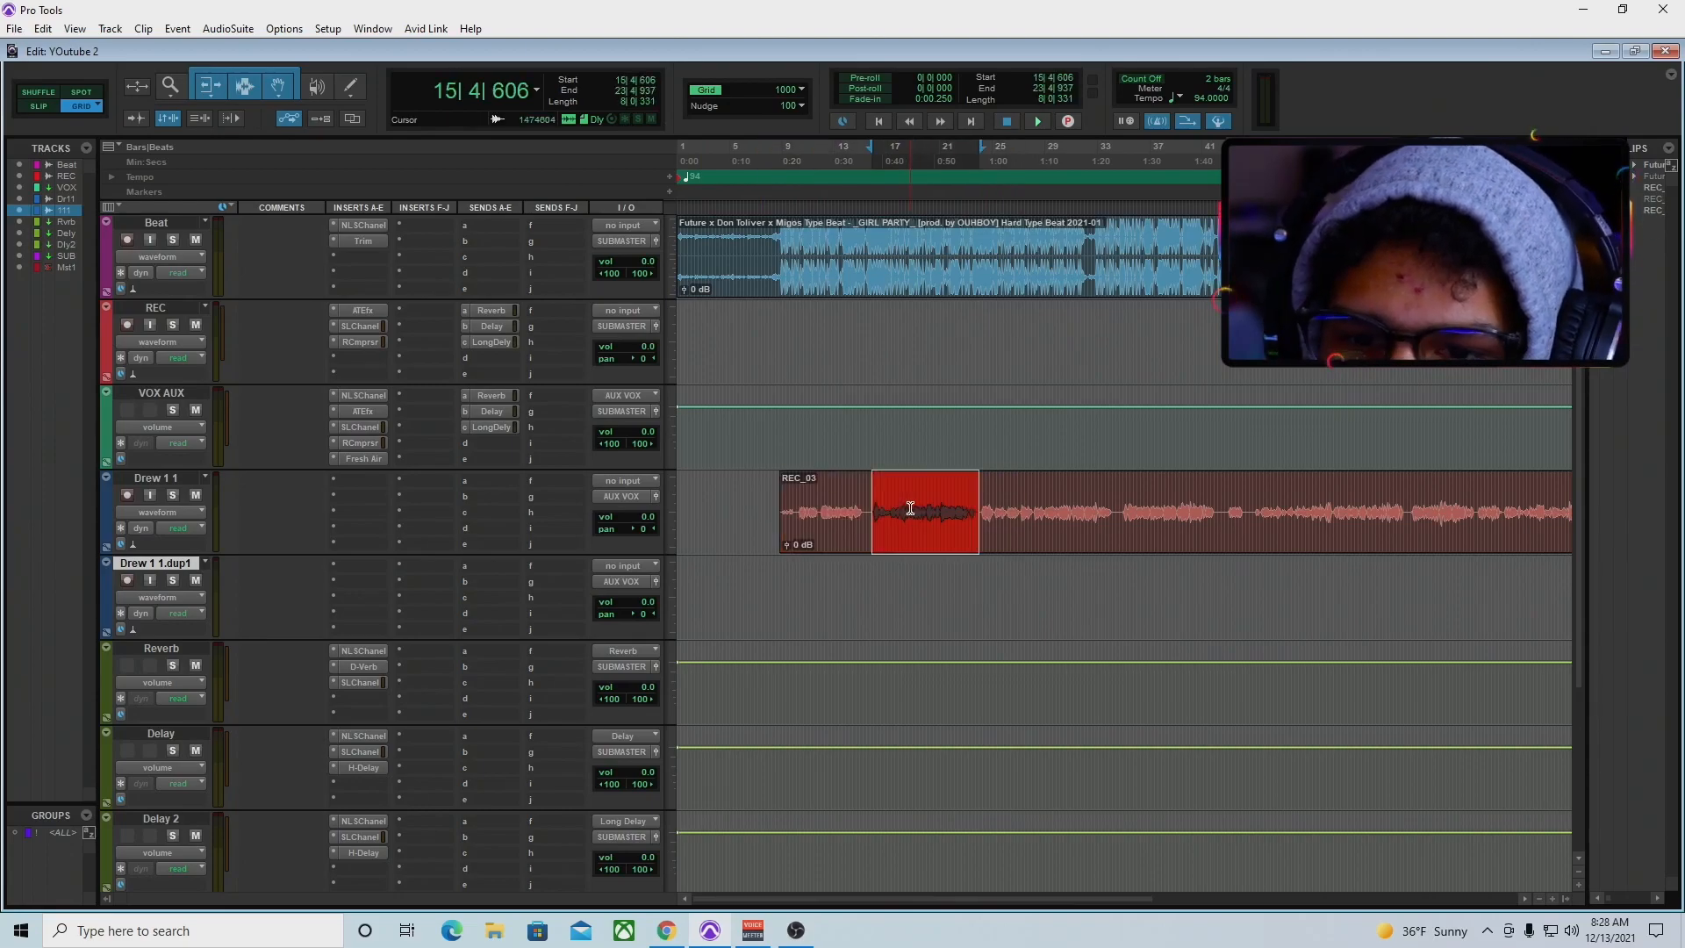
Cut off clip REC_03-05 on the Drew 1 1 track at about bar 34, removing the vocal after it
click(769, 494)
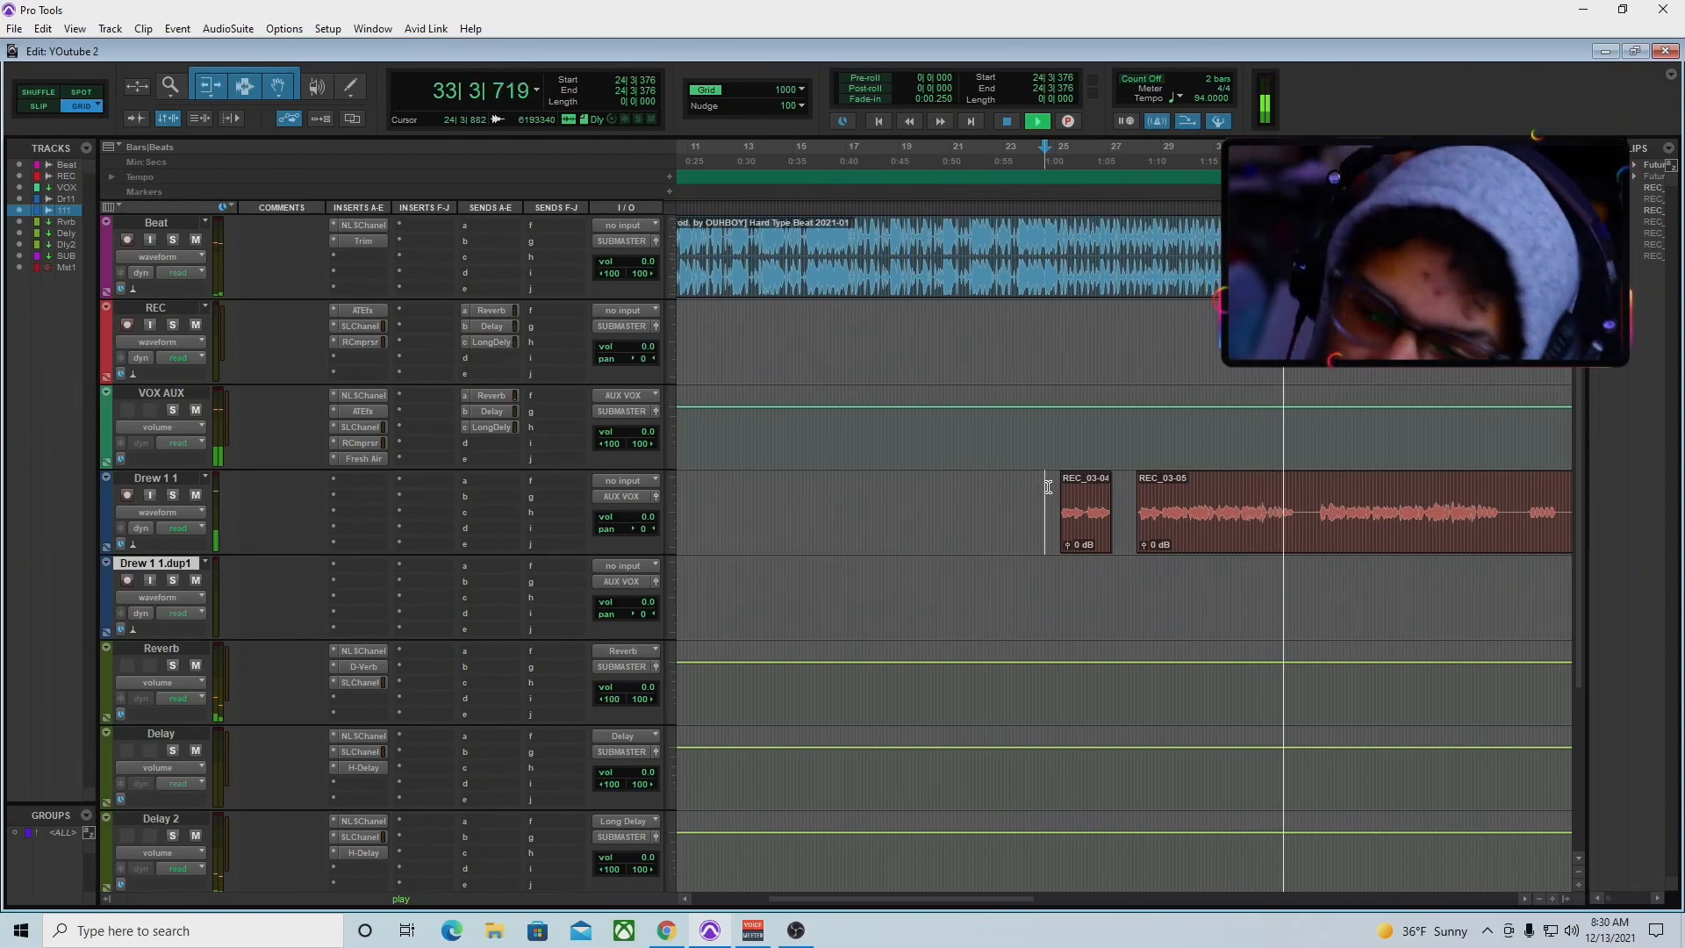
key(space)
drag(1048, 488, 1340, 491)
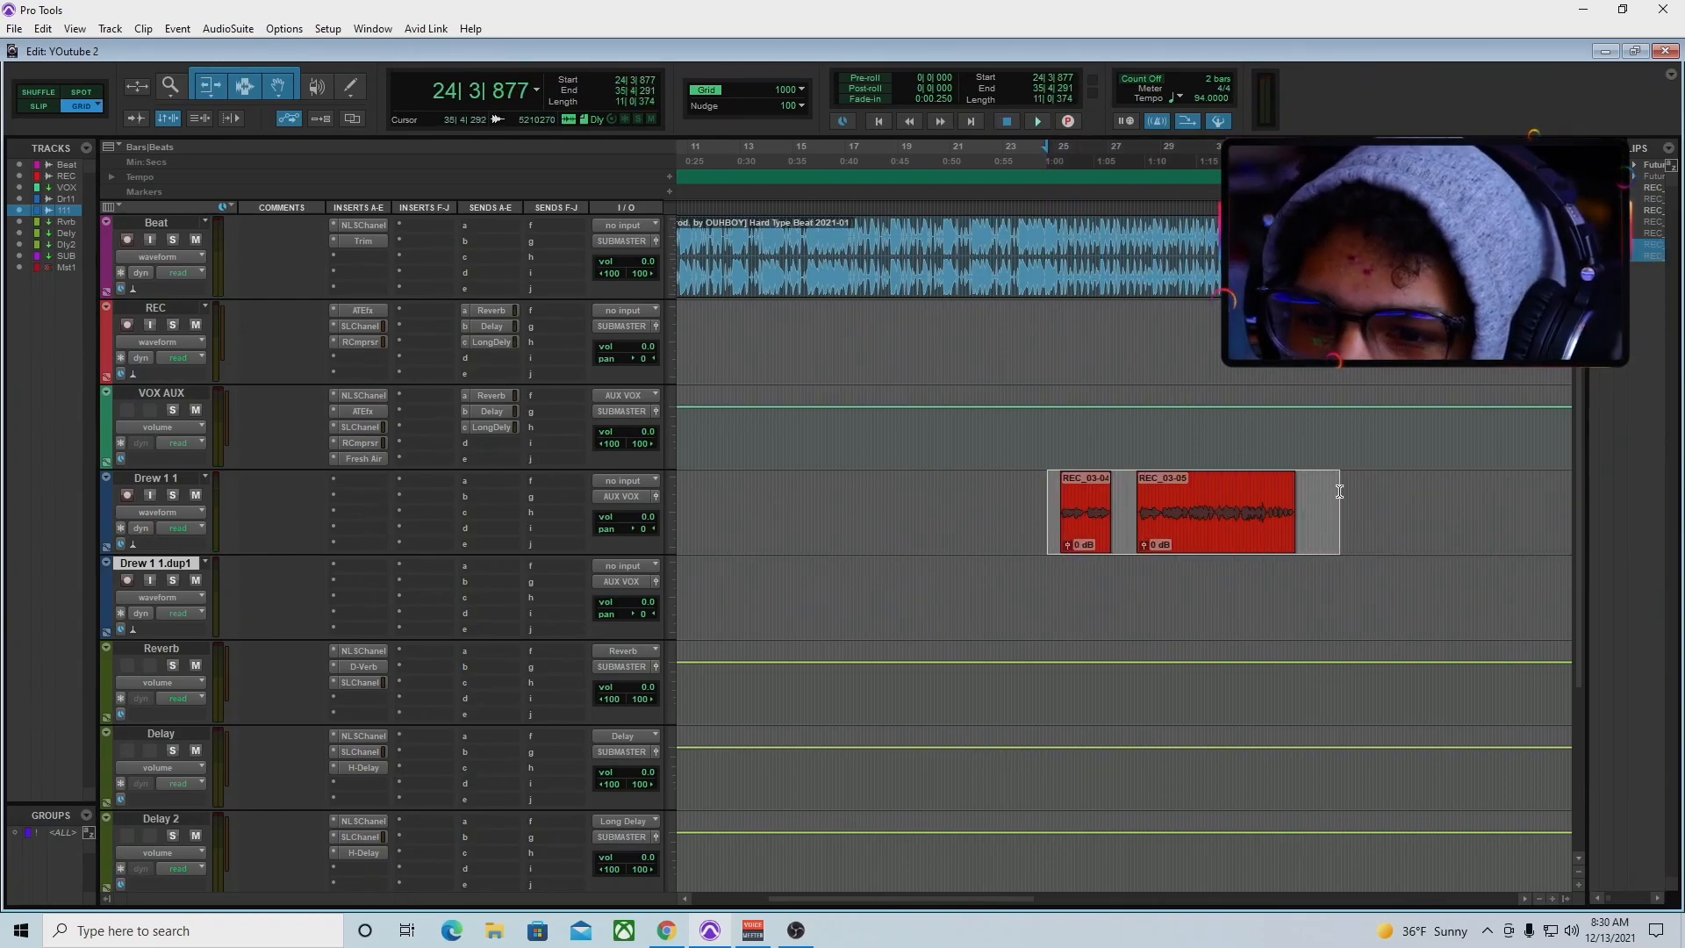
click(1337, 493)
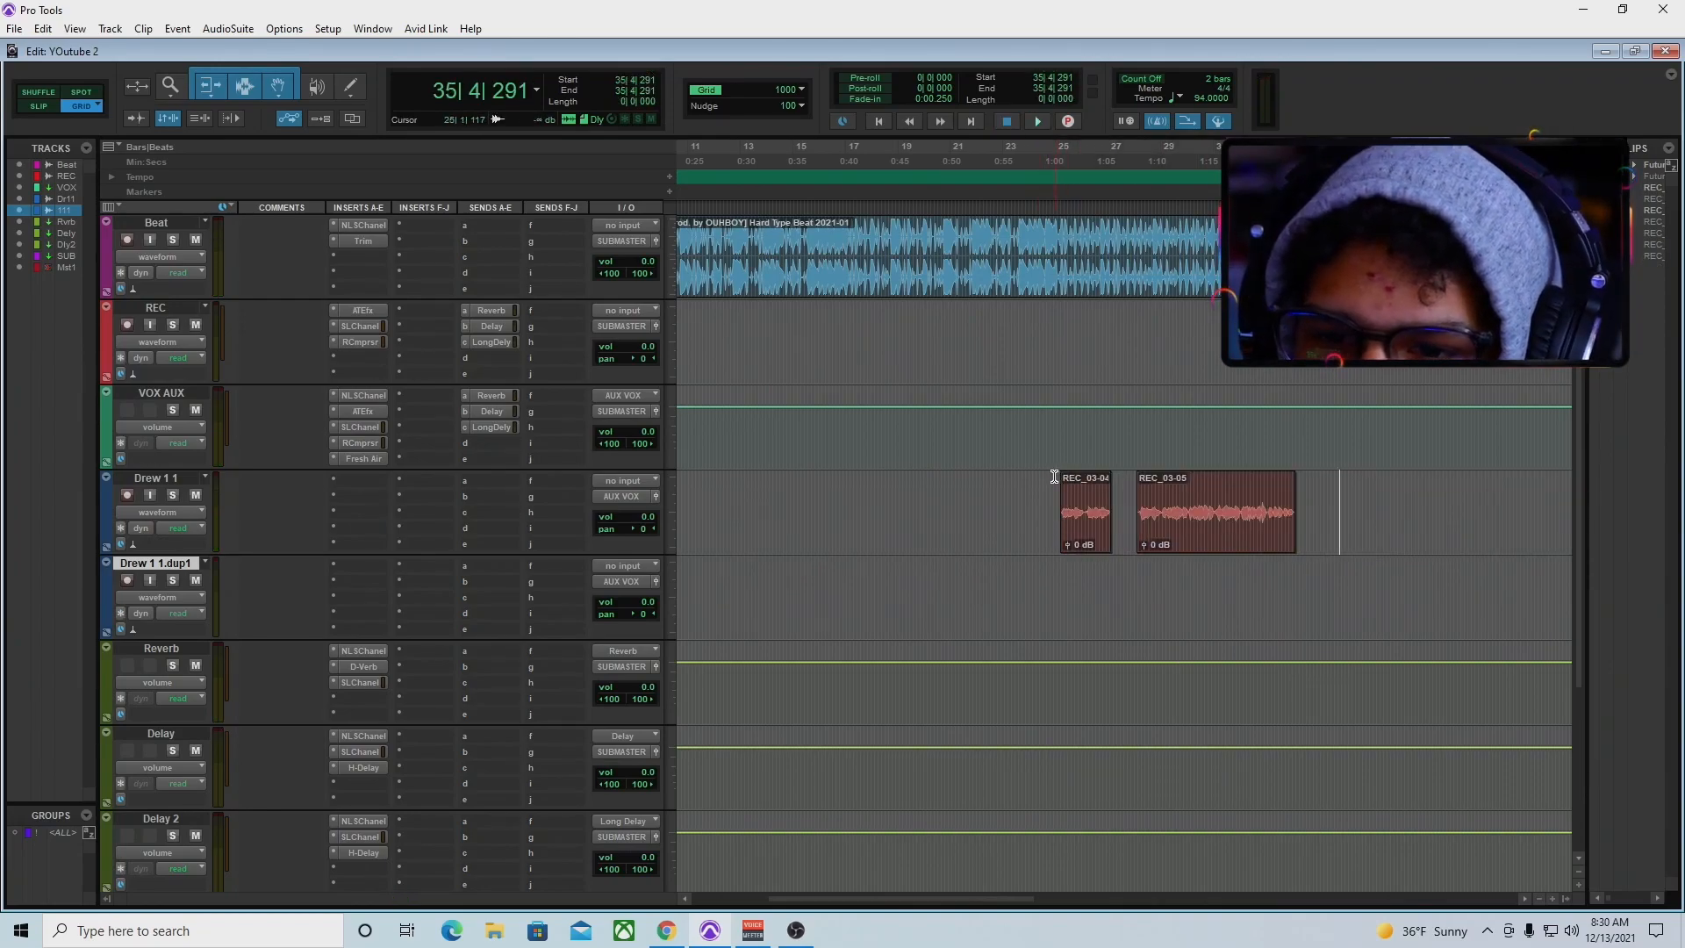
Open the Auto-Tune EFX+ insert of the VOX AUX track and move its window so all controls are in view
click(368, 411)
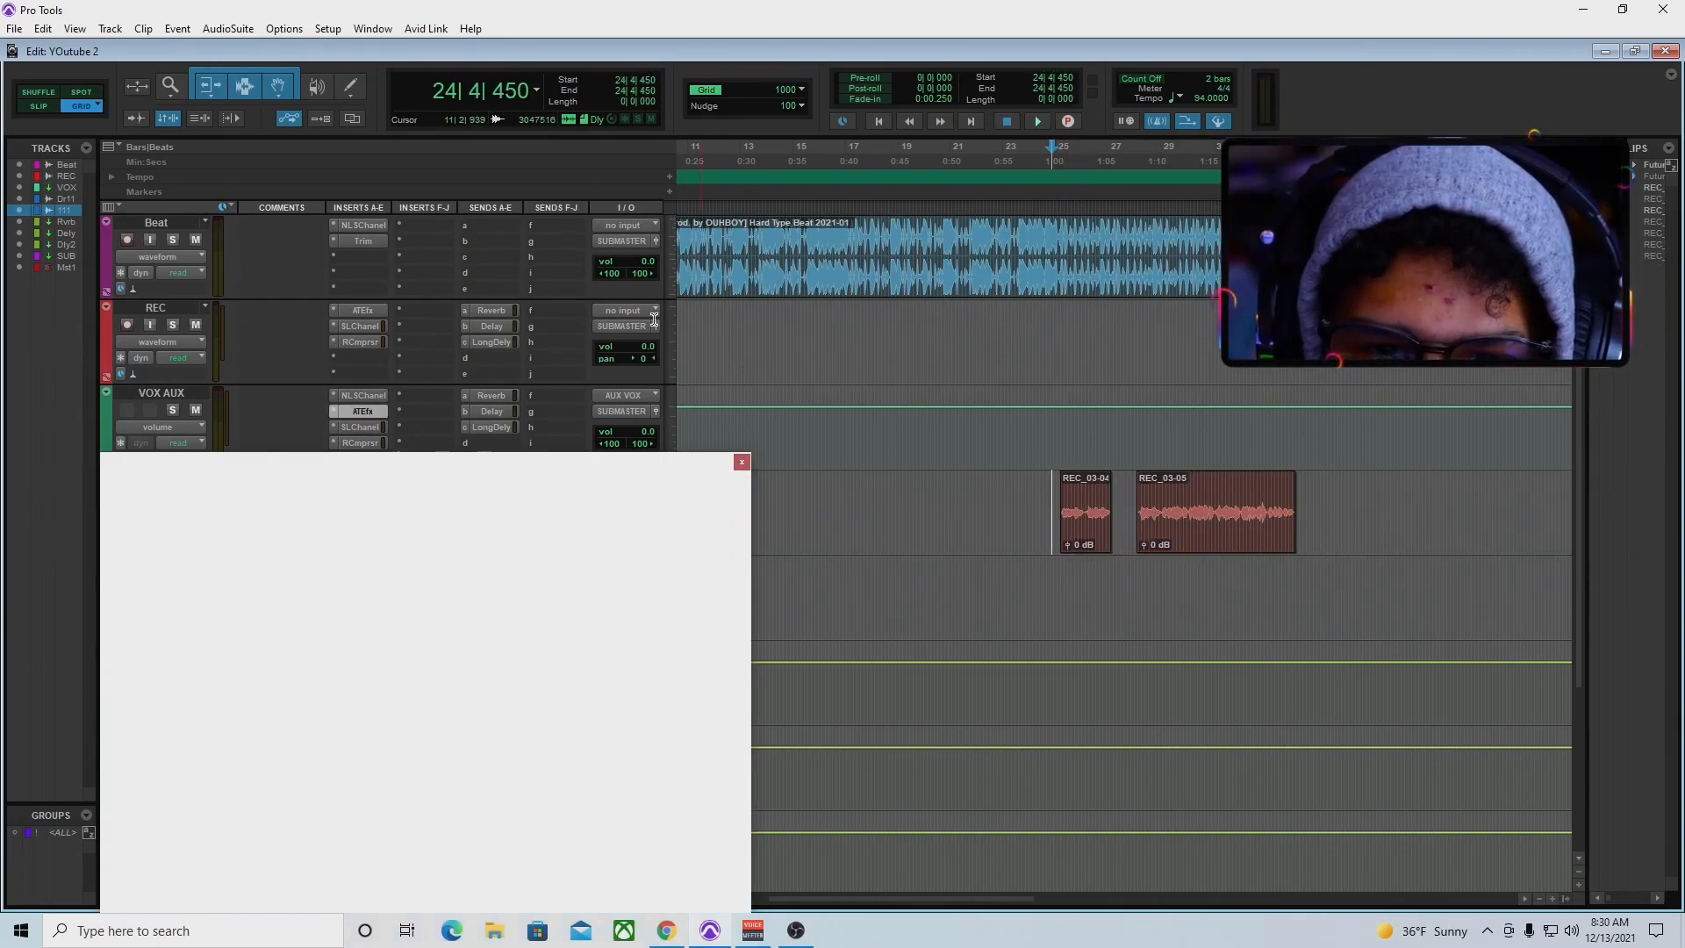
click(742, 463)
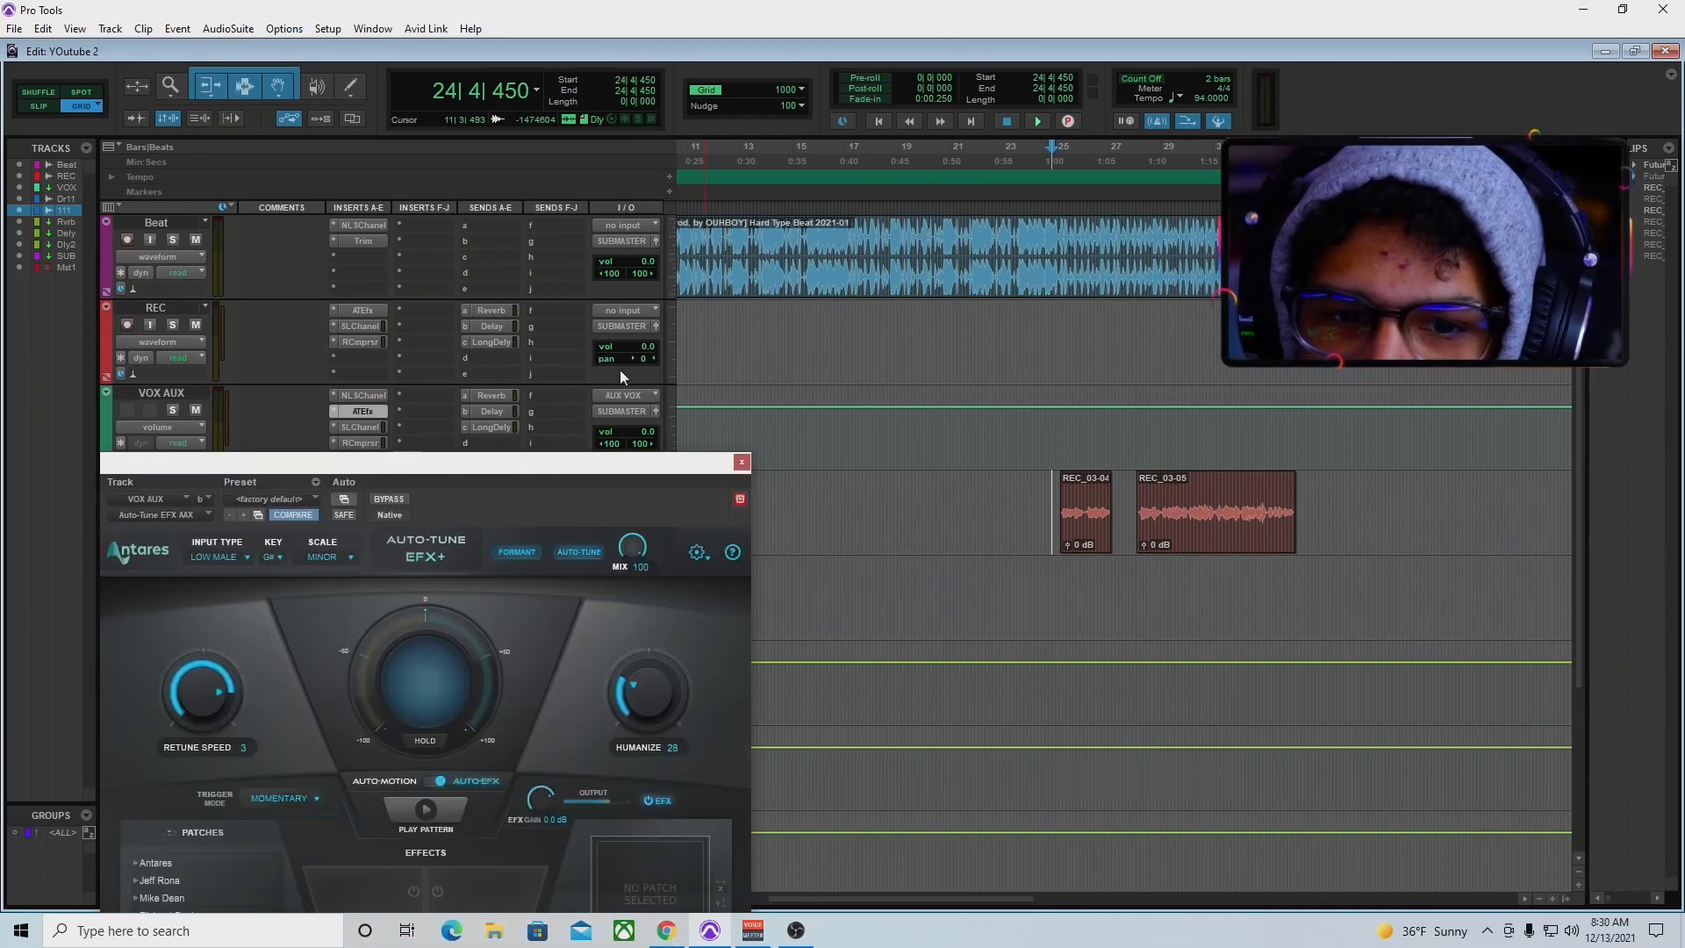
click(365, 412)
drag(428, 475, 577, 264)
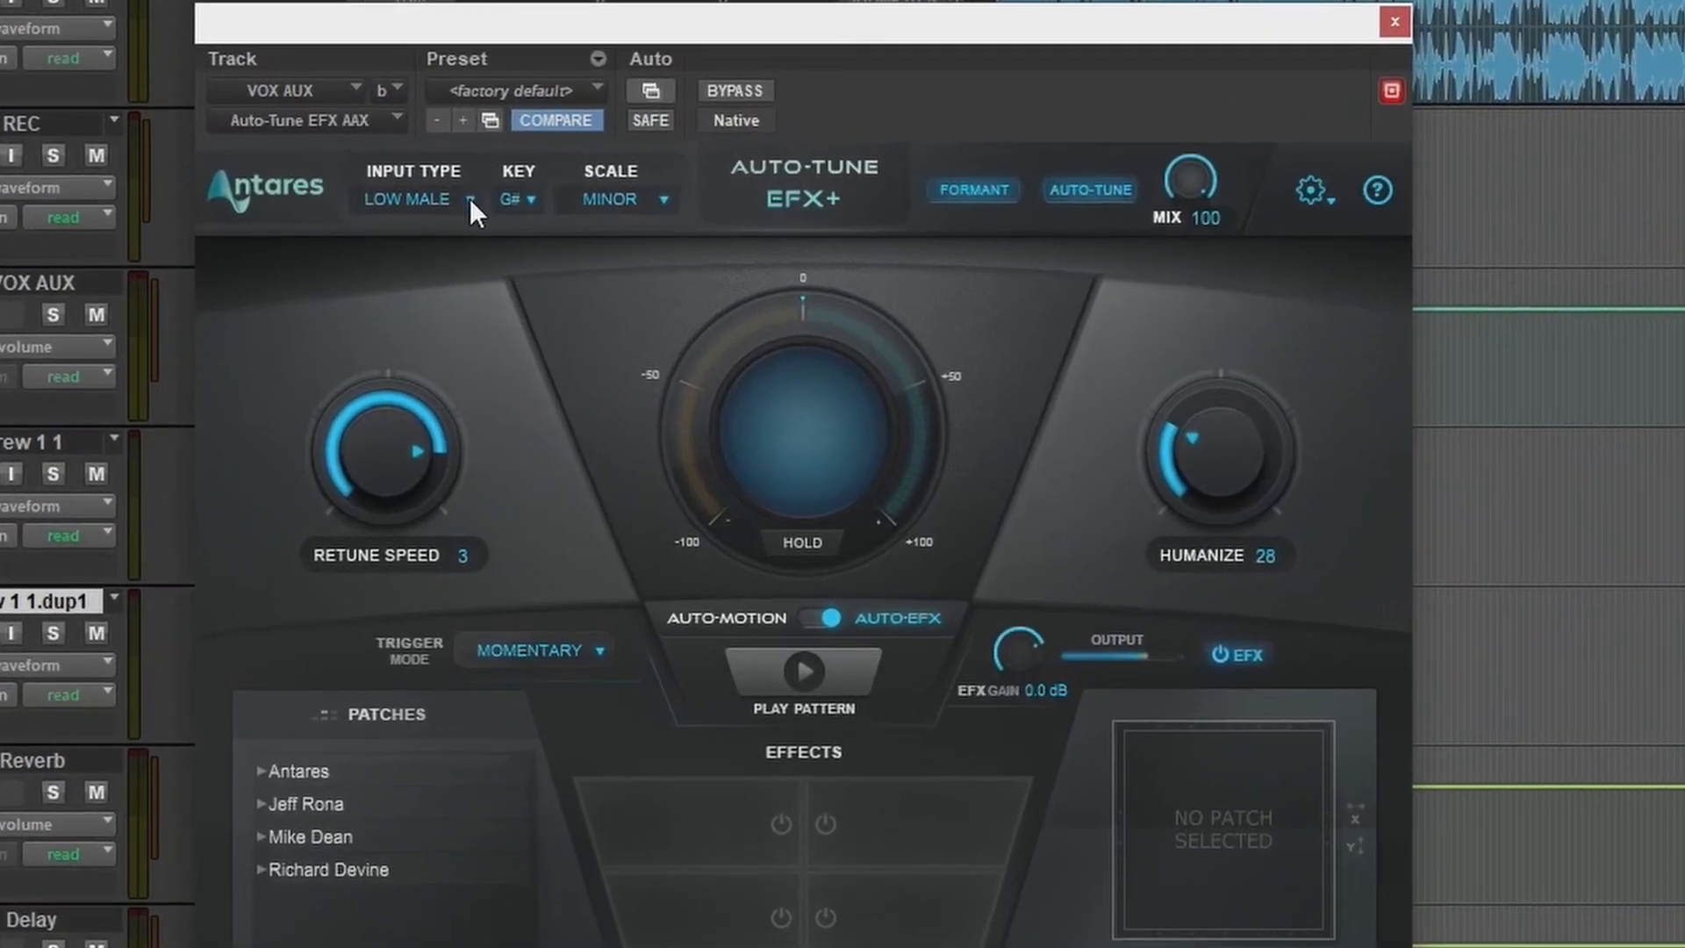
Review the Input Type choices in Auto-Tune EFX+ while keeping Low Male, and close the plug-in
click(458, 225)
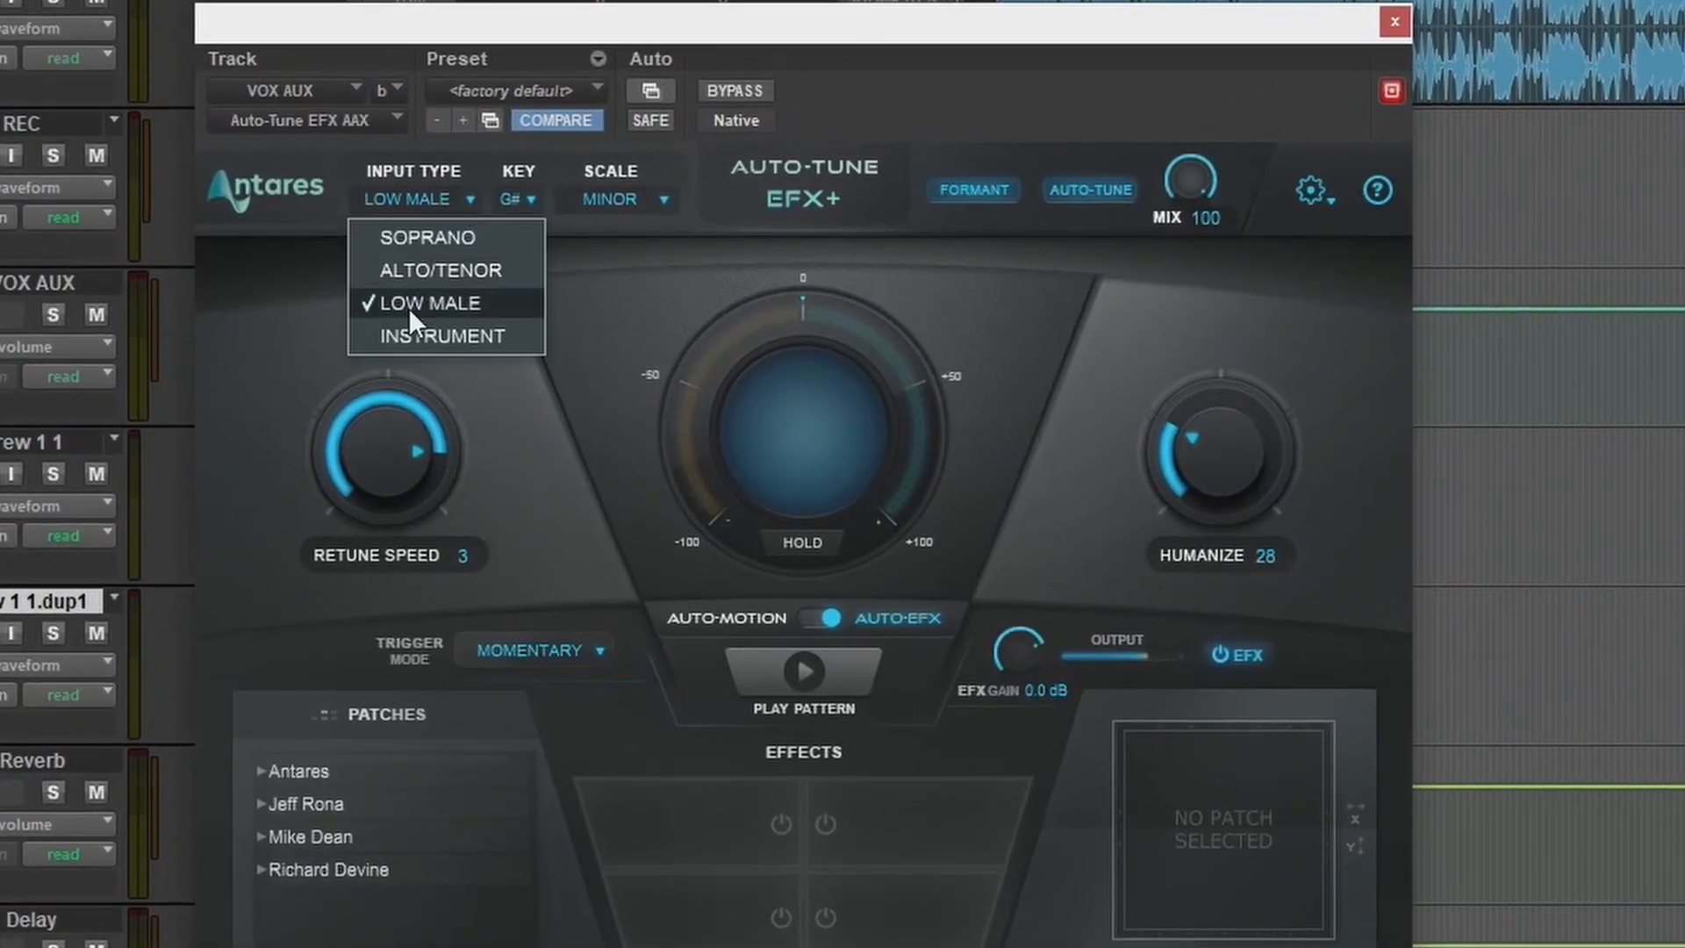
click(293, 300)
click(438, 217)
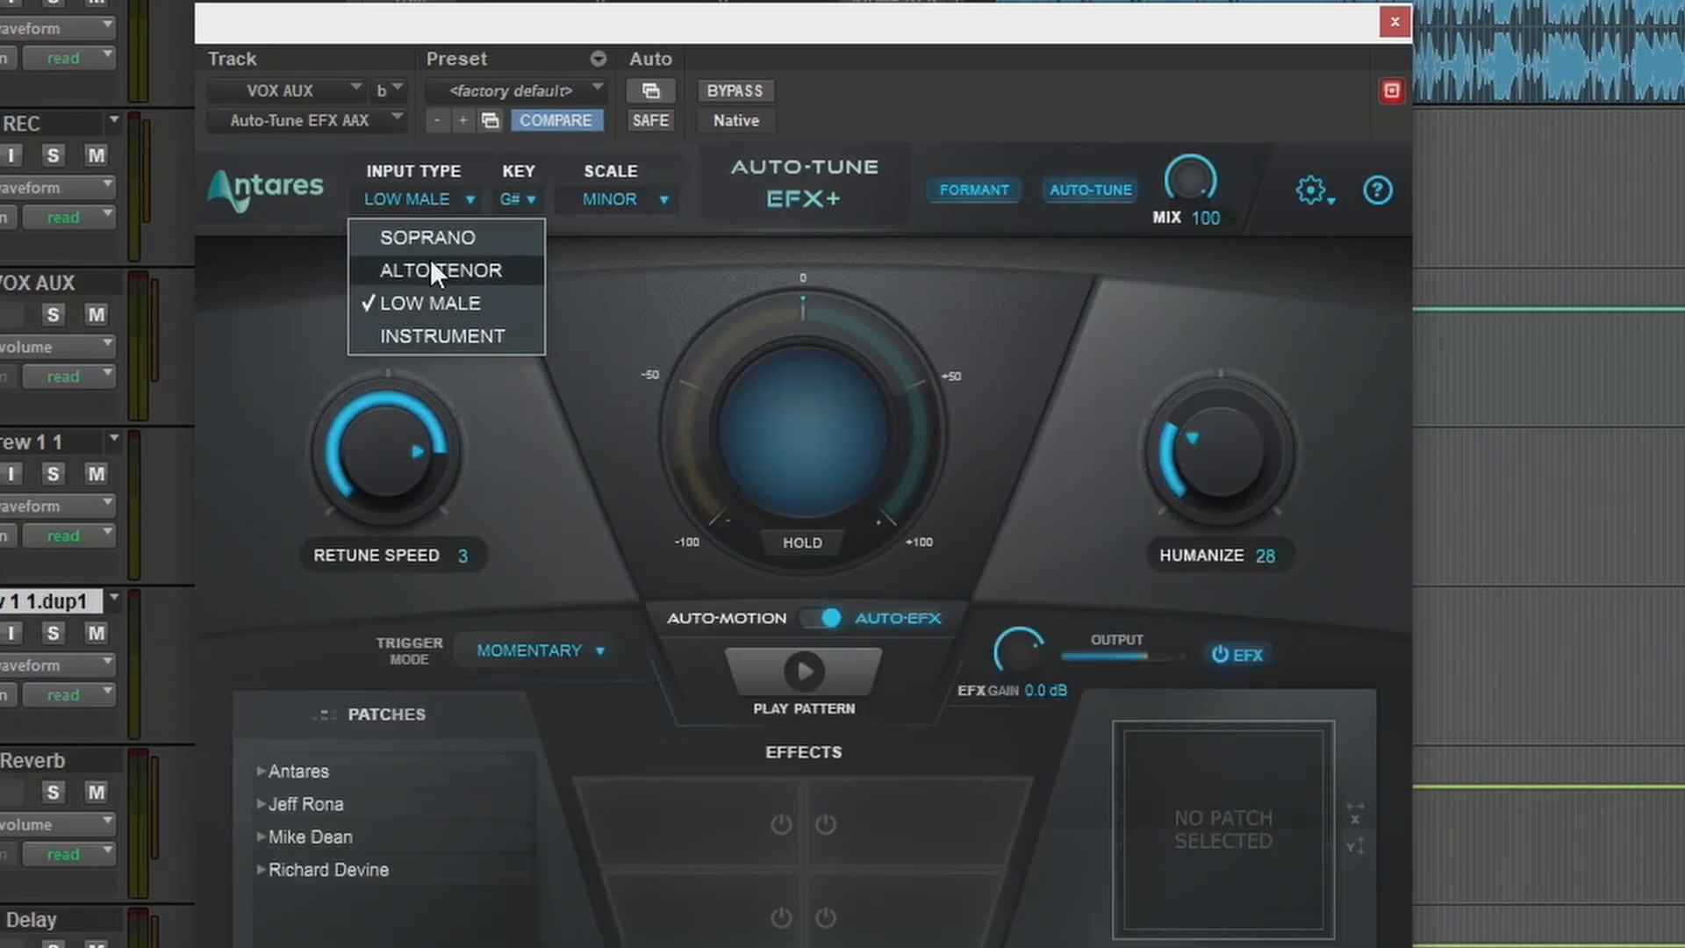
click(279, 286)
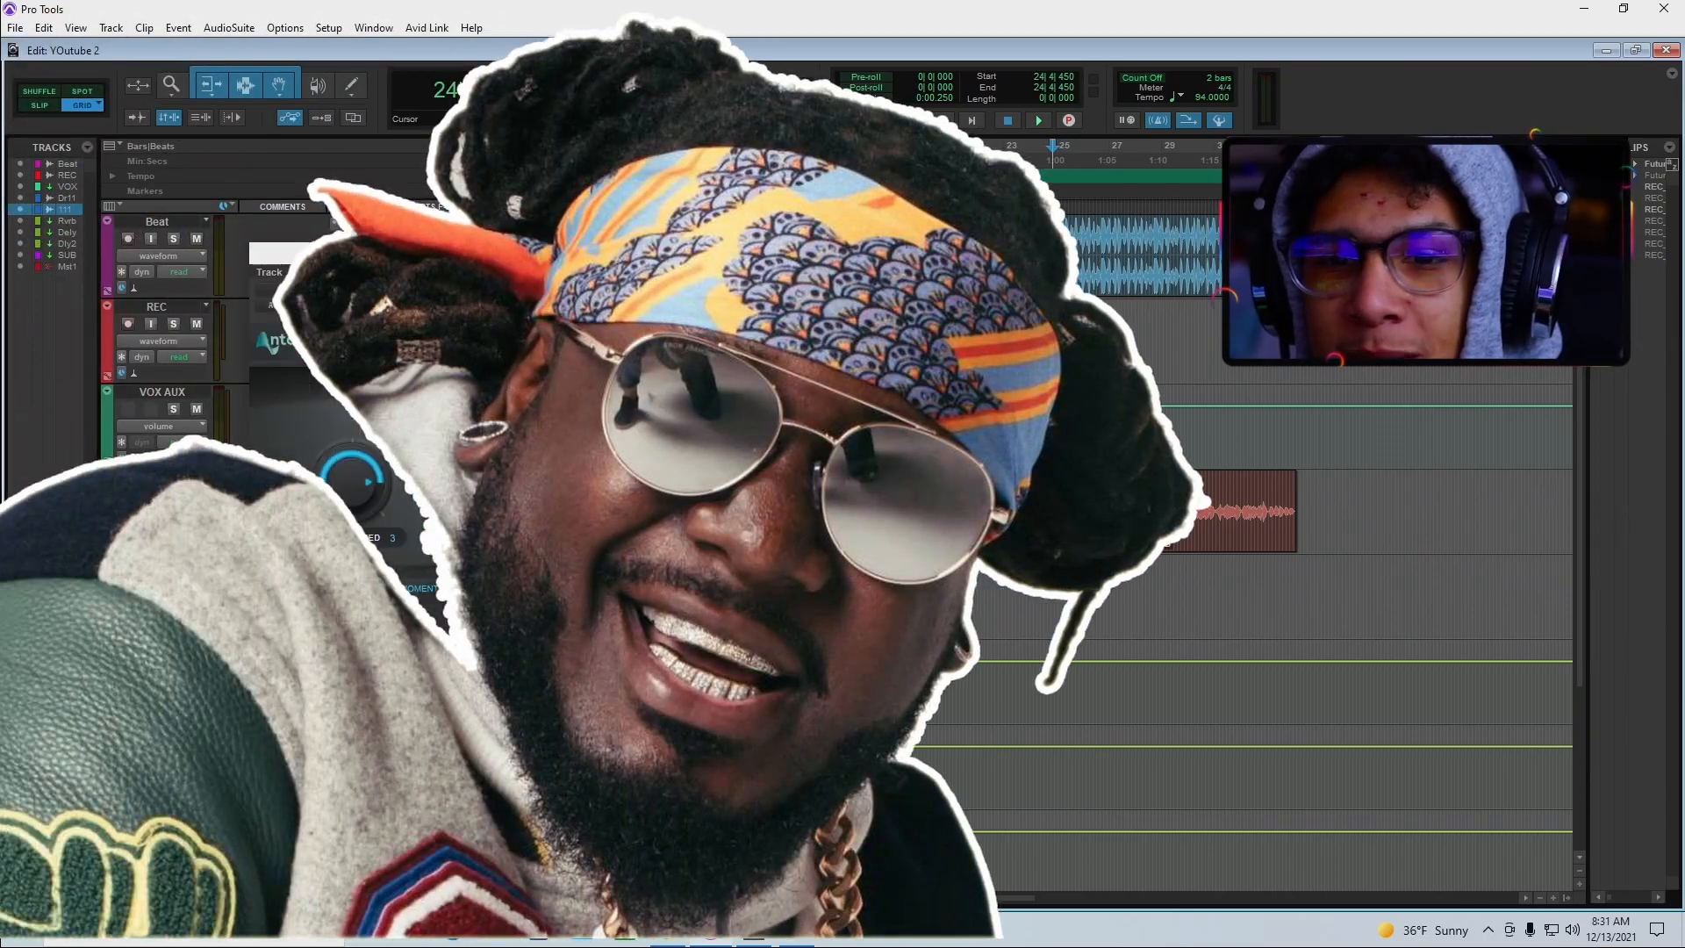
click(890, 253)
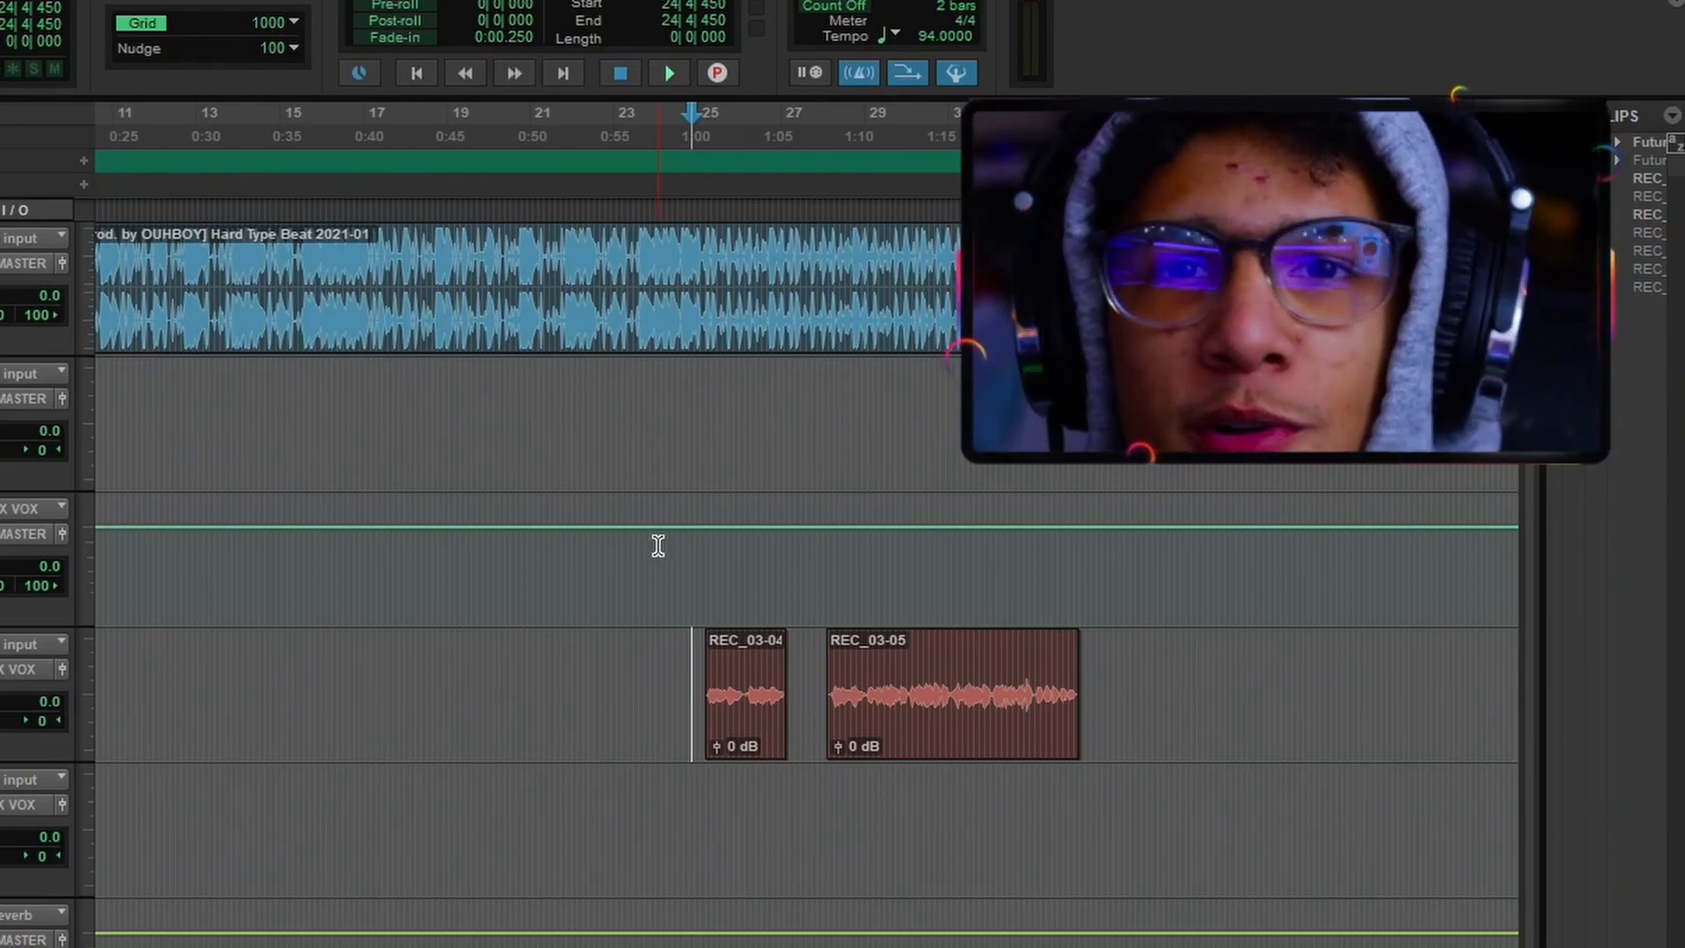
Review the settings of the SSLChannel, RCompressor and Fresh Air inserts on VOX AUX one after another
click(684, 550)
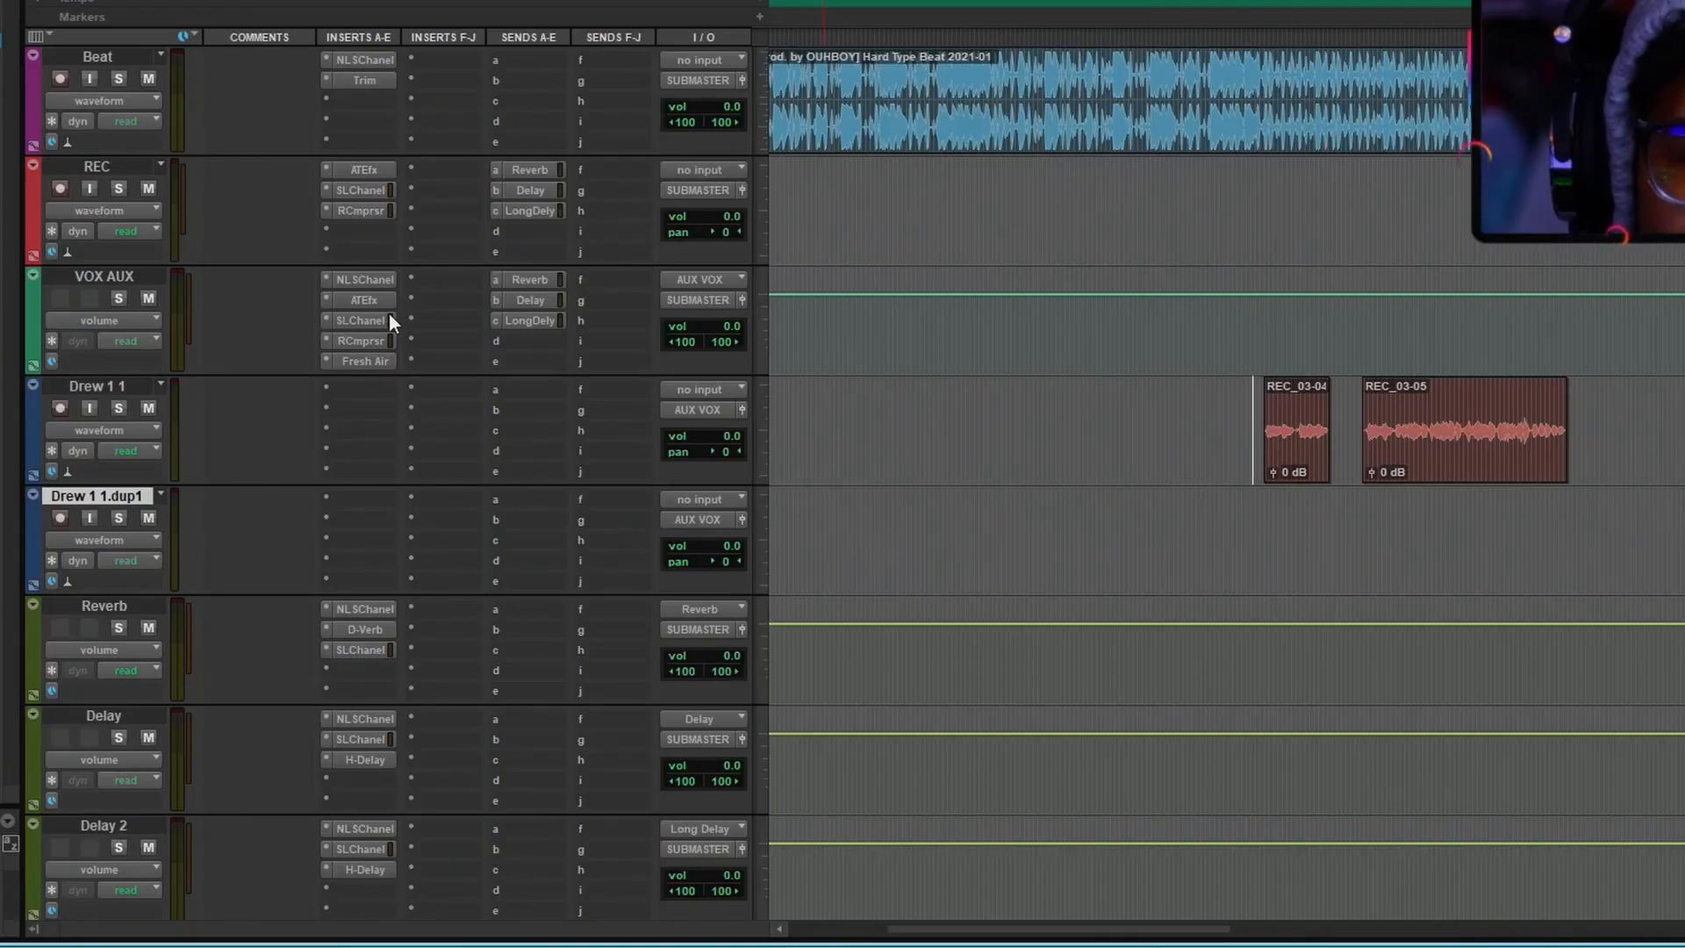
click(373, 319)
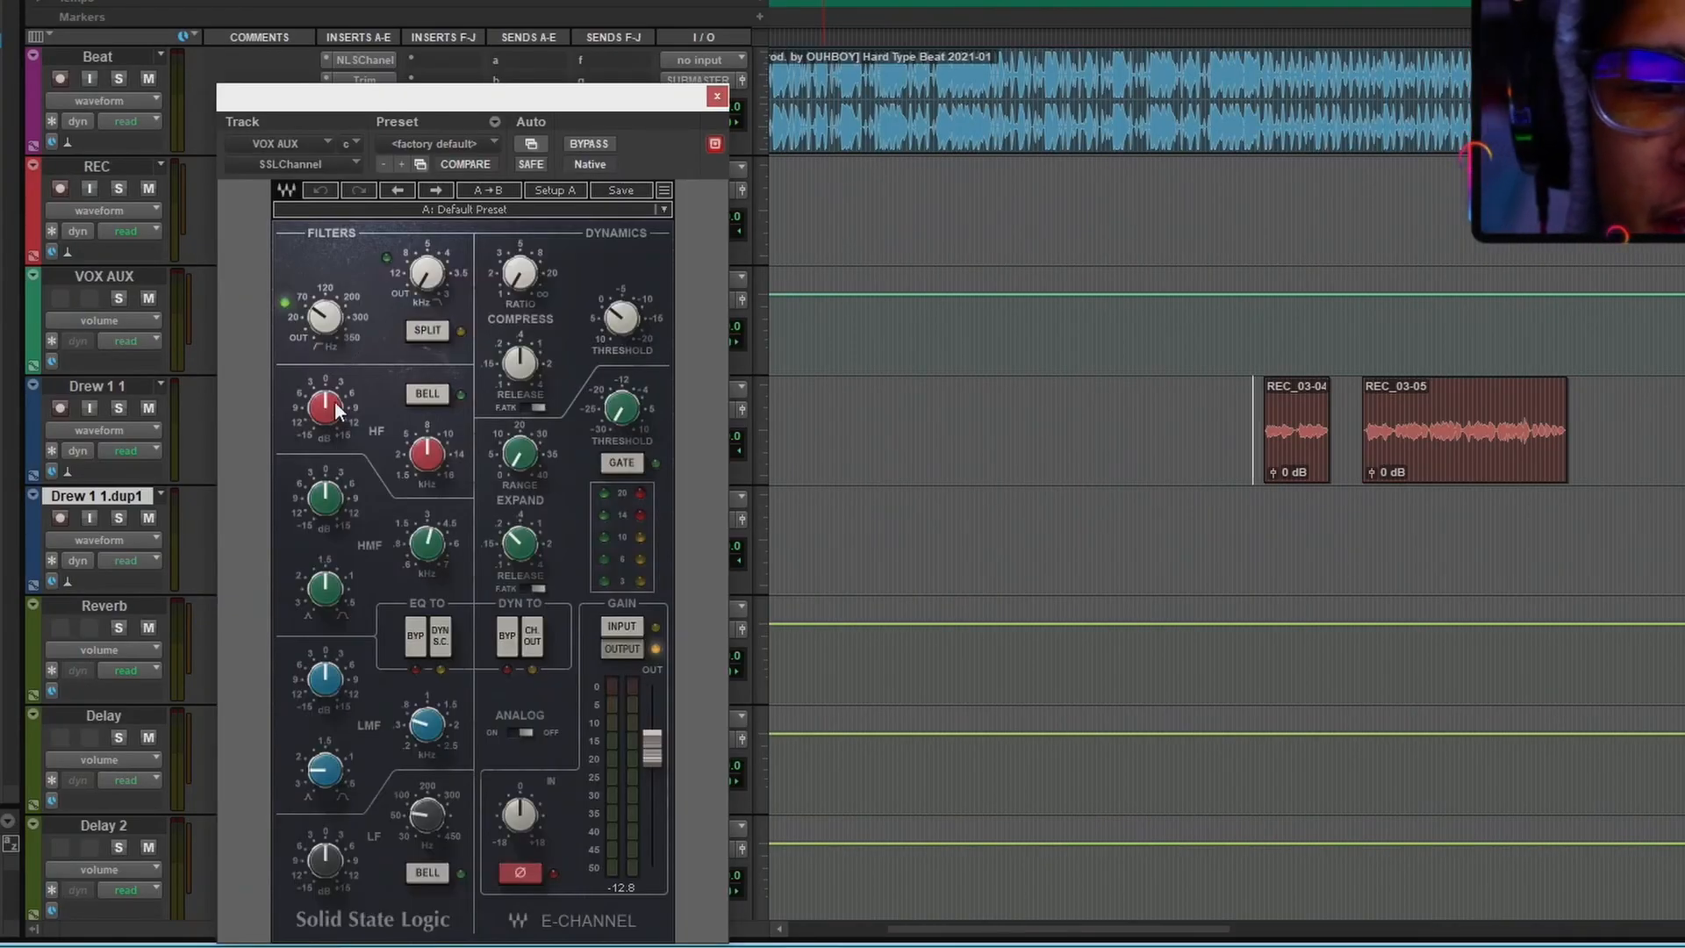
click(717, 96)
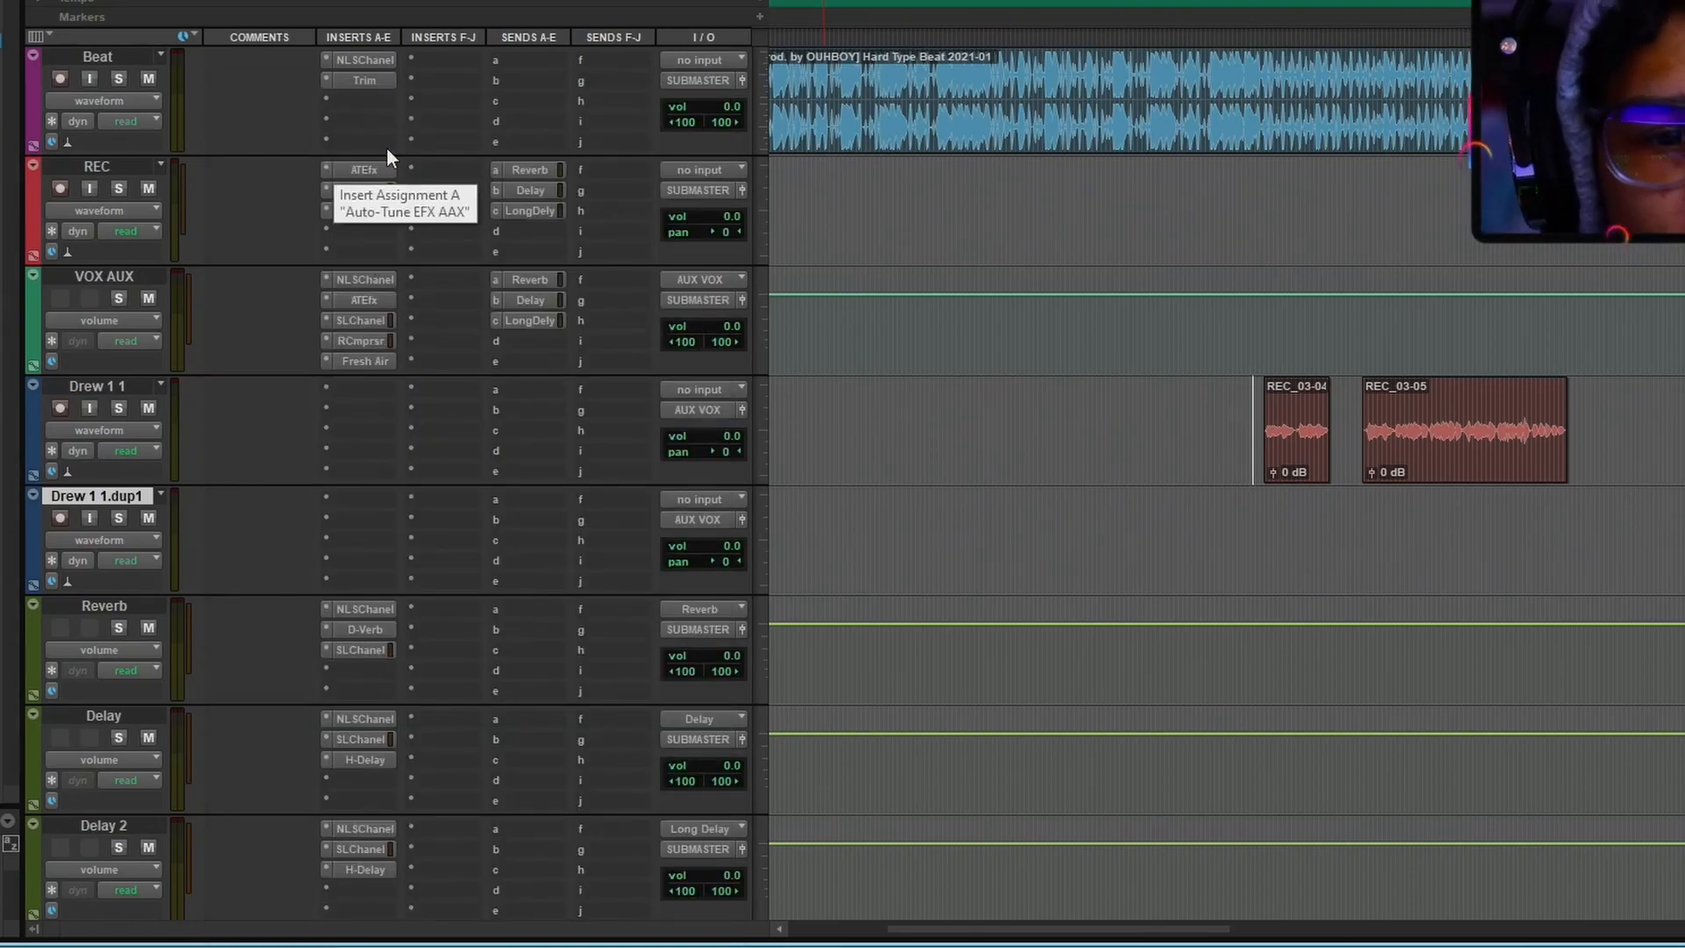
click(347, 341)
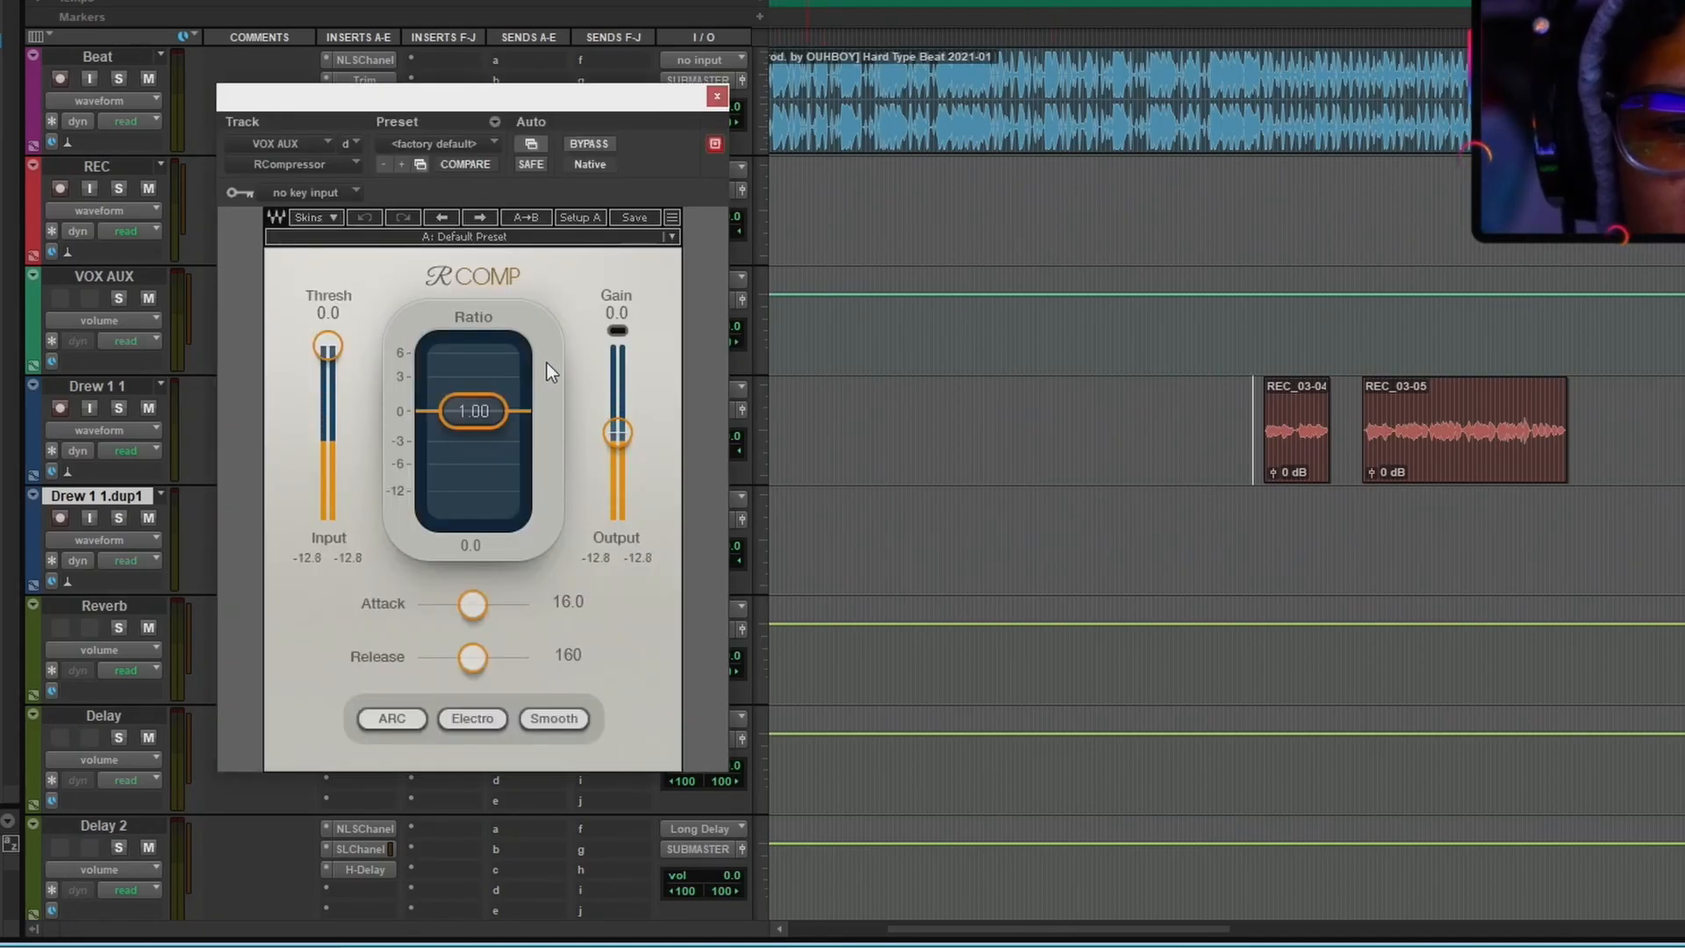
click(717, 96)
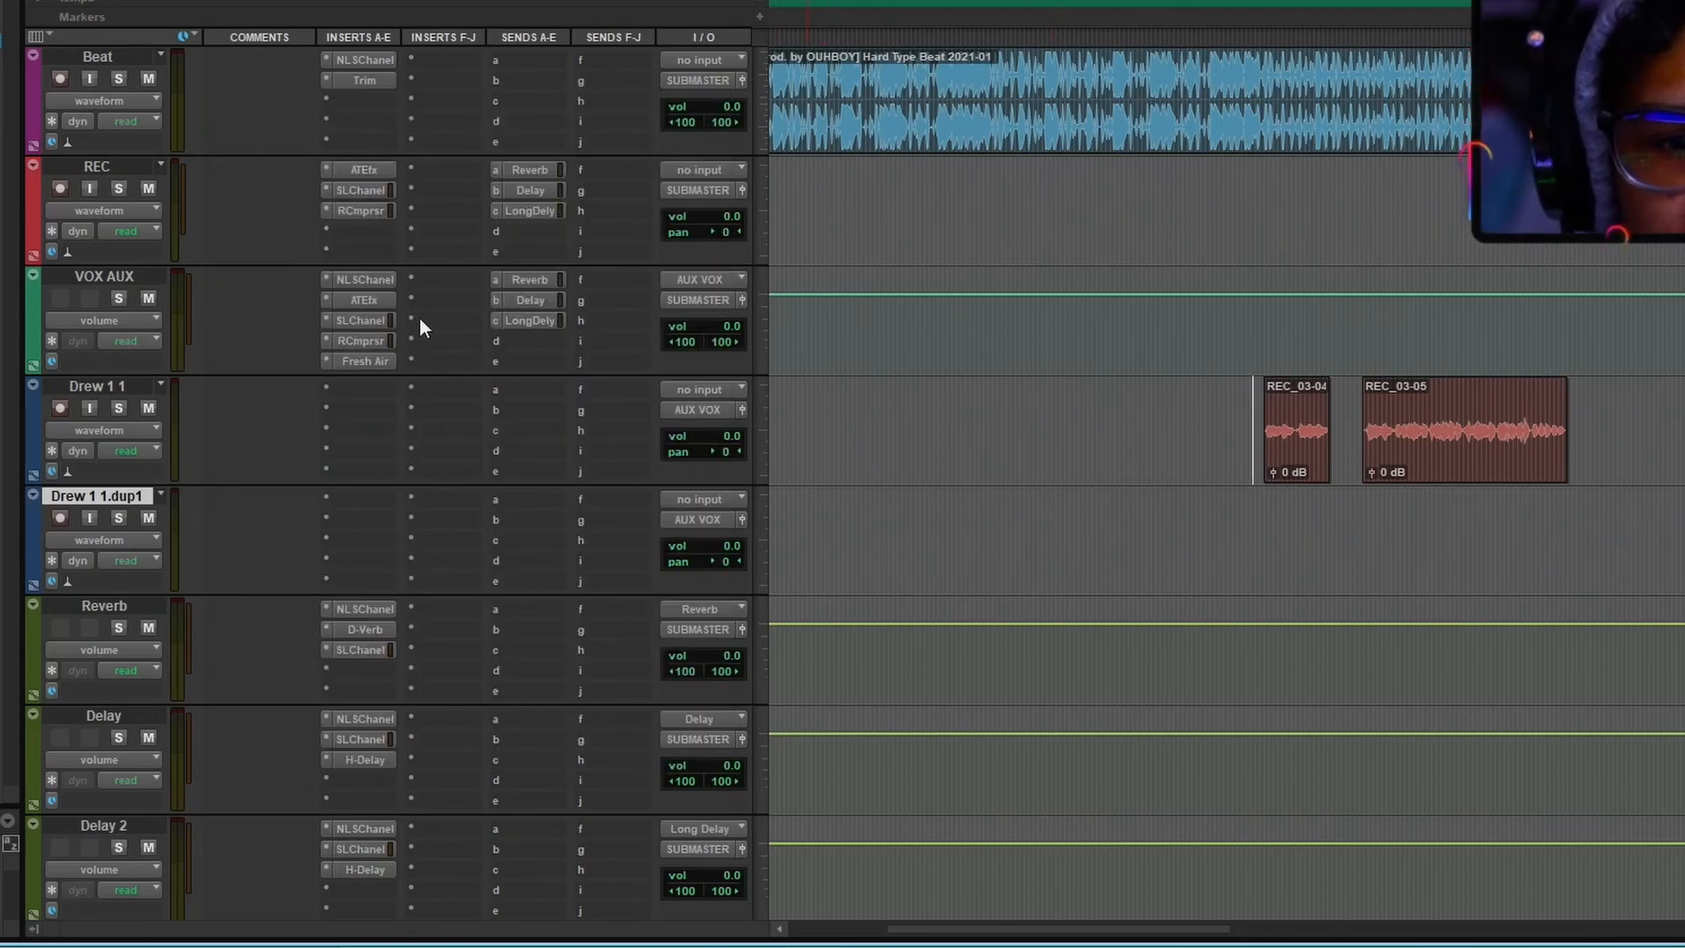
click(388, 359)
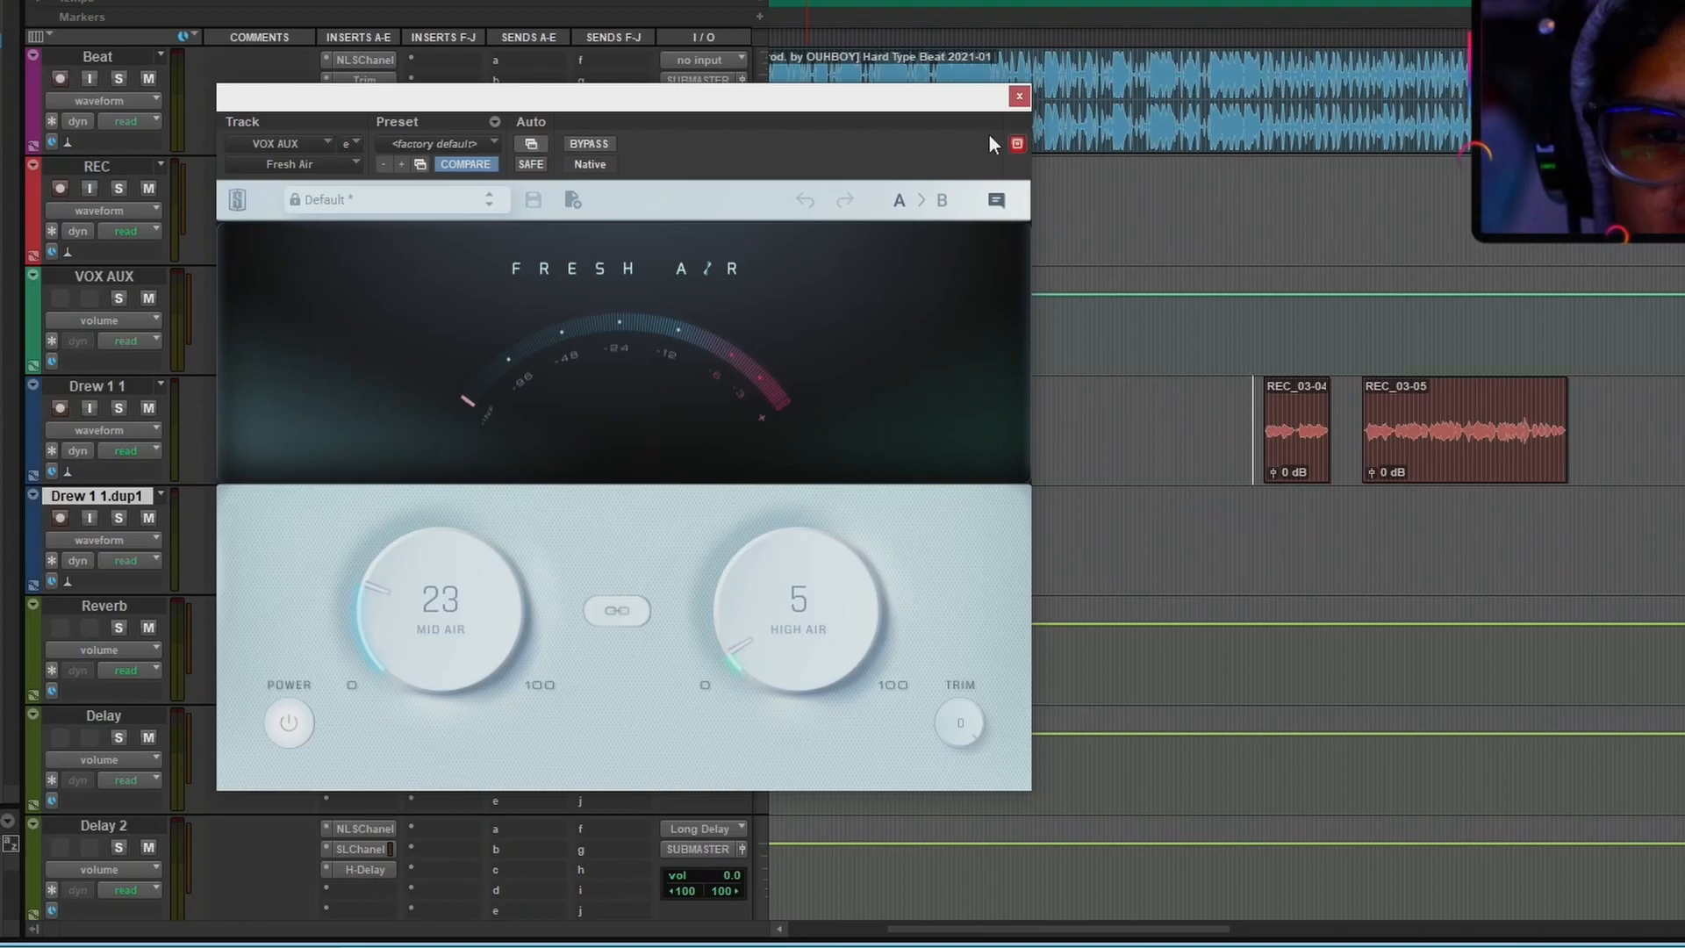
click(1021, 97)
Review the levels of the Reverb and Delay sends on the VOX AUX track
click(523, 280)
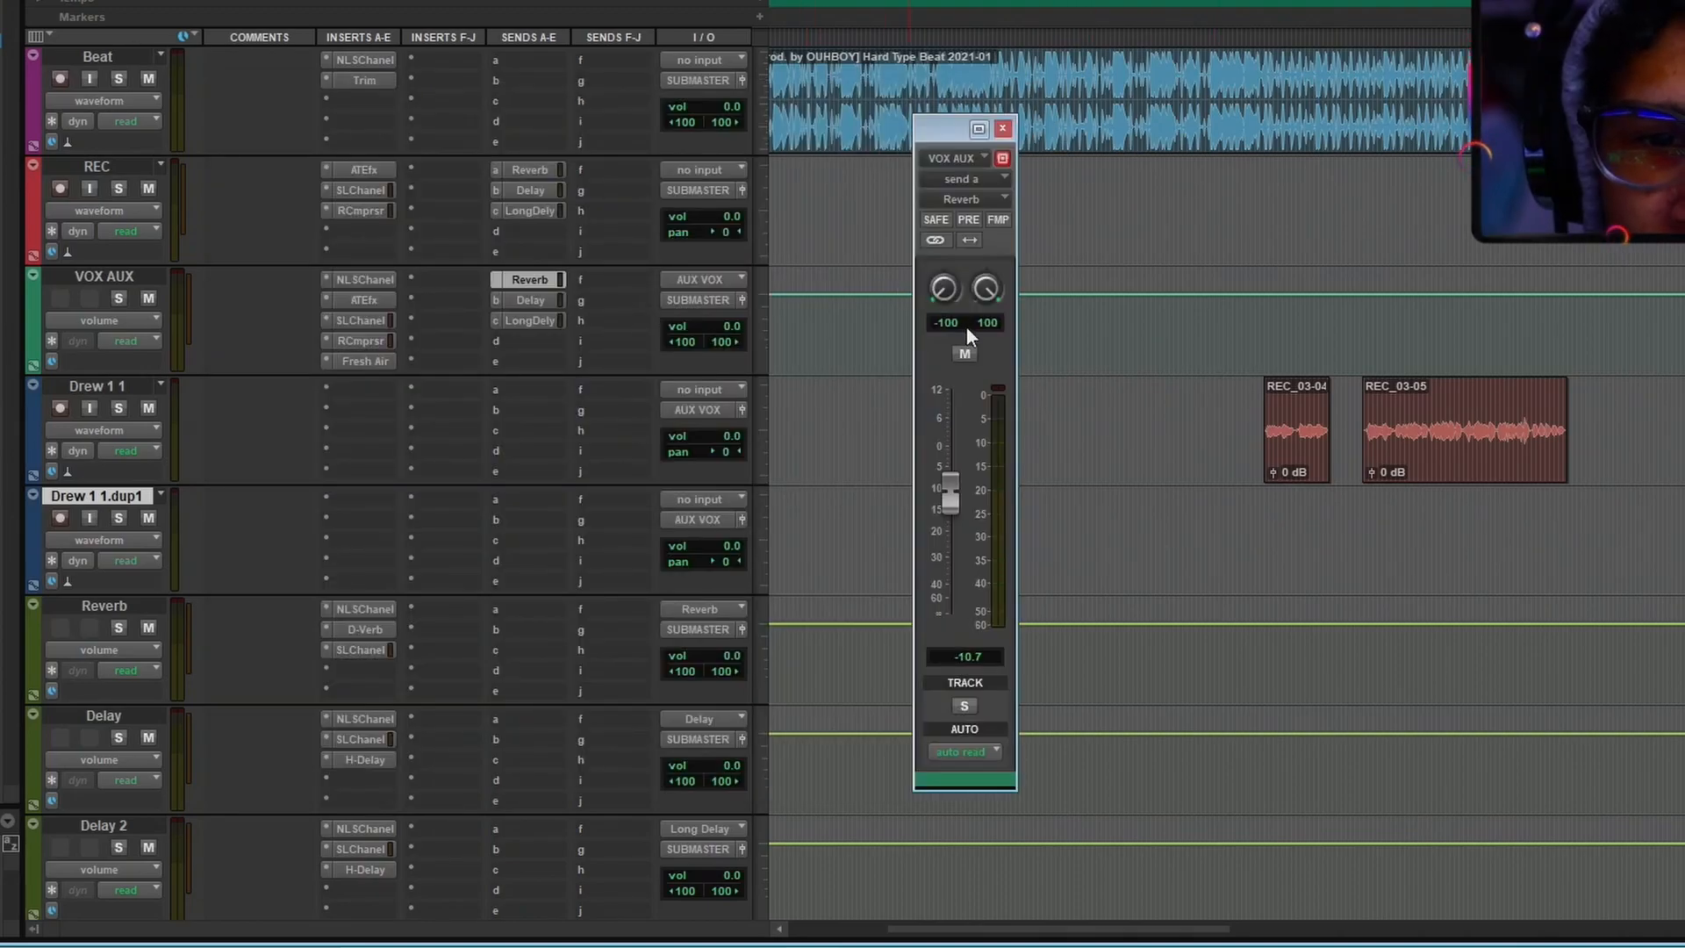
click(1003, 130)
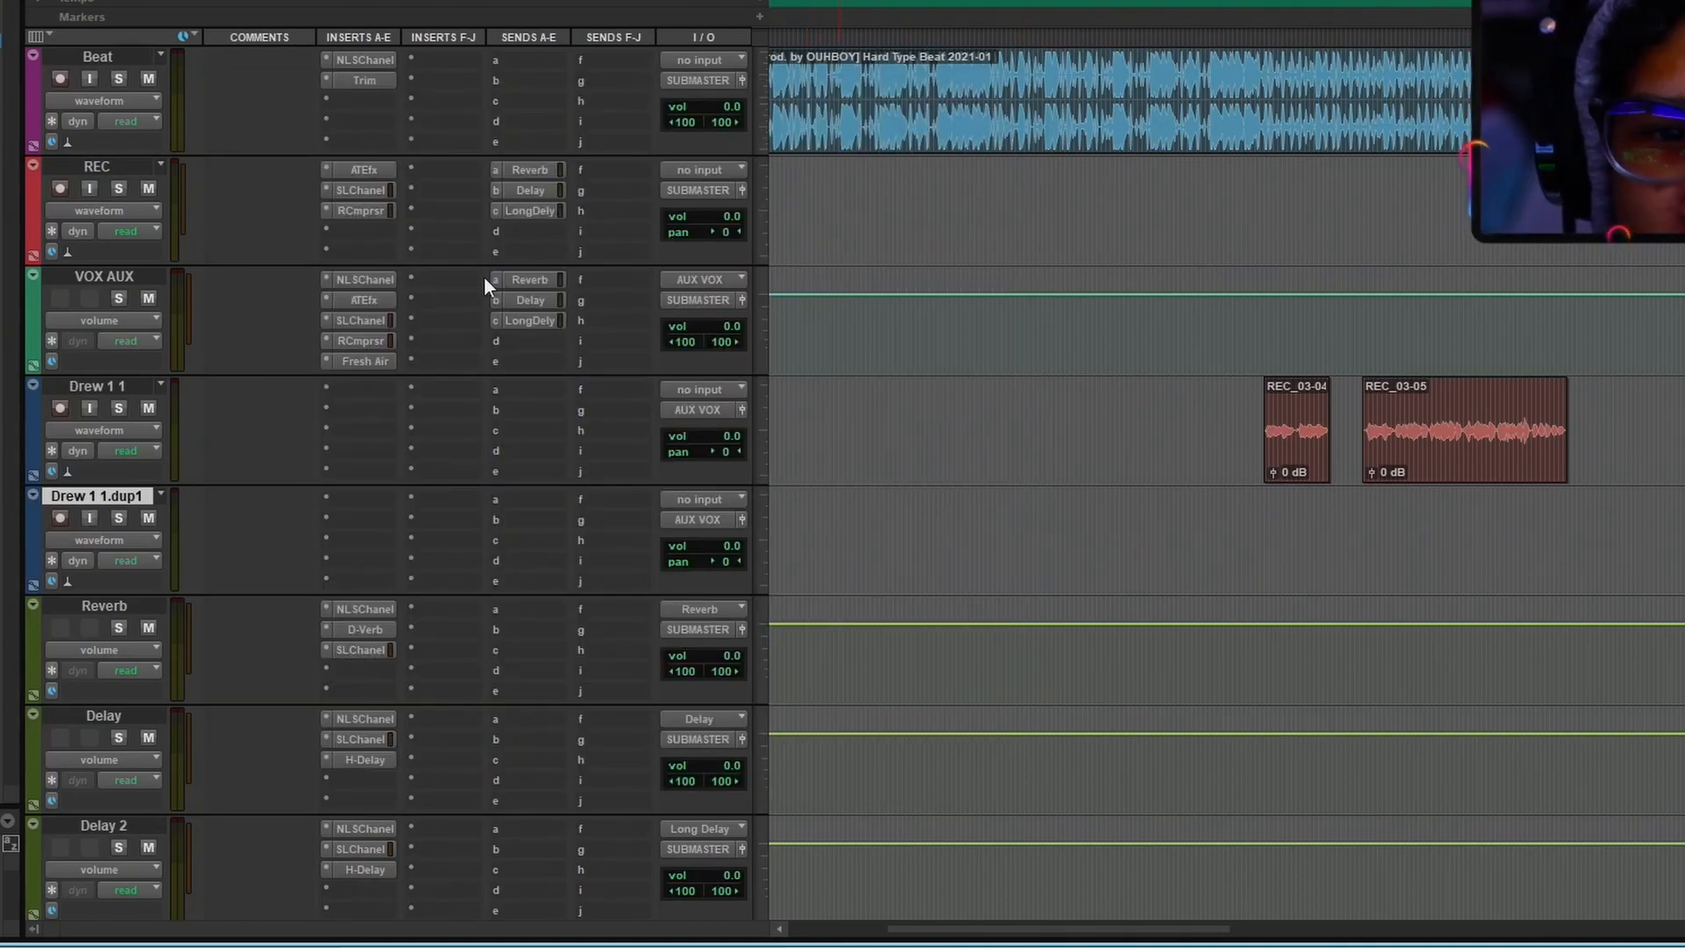
click(523, 303)
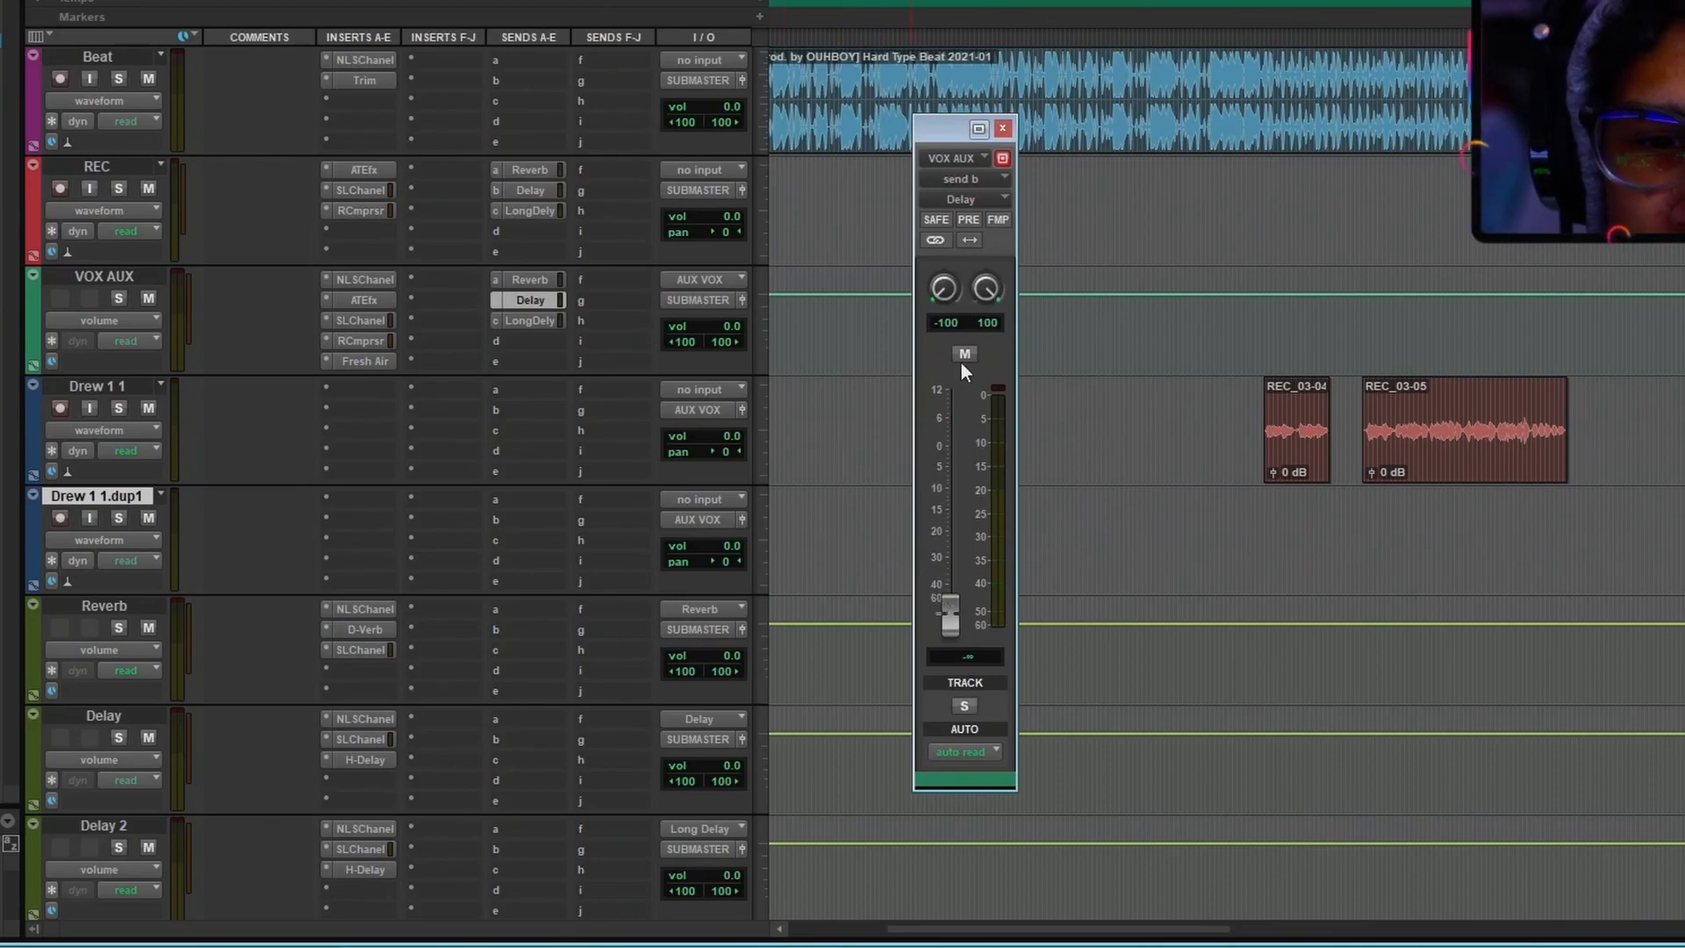
Mute the Reverb, Delay and Long Delay sends on VOX AUX during playback and bypass its Auto-Tune, SSLChannel, RCompressor and Fresh Air inserts
key(space)
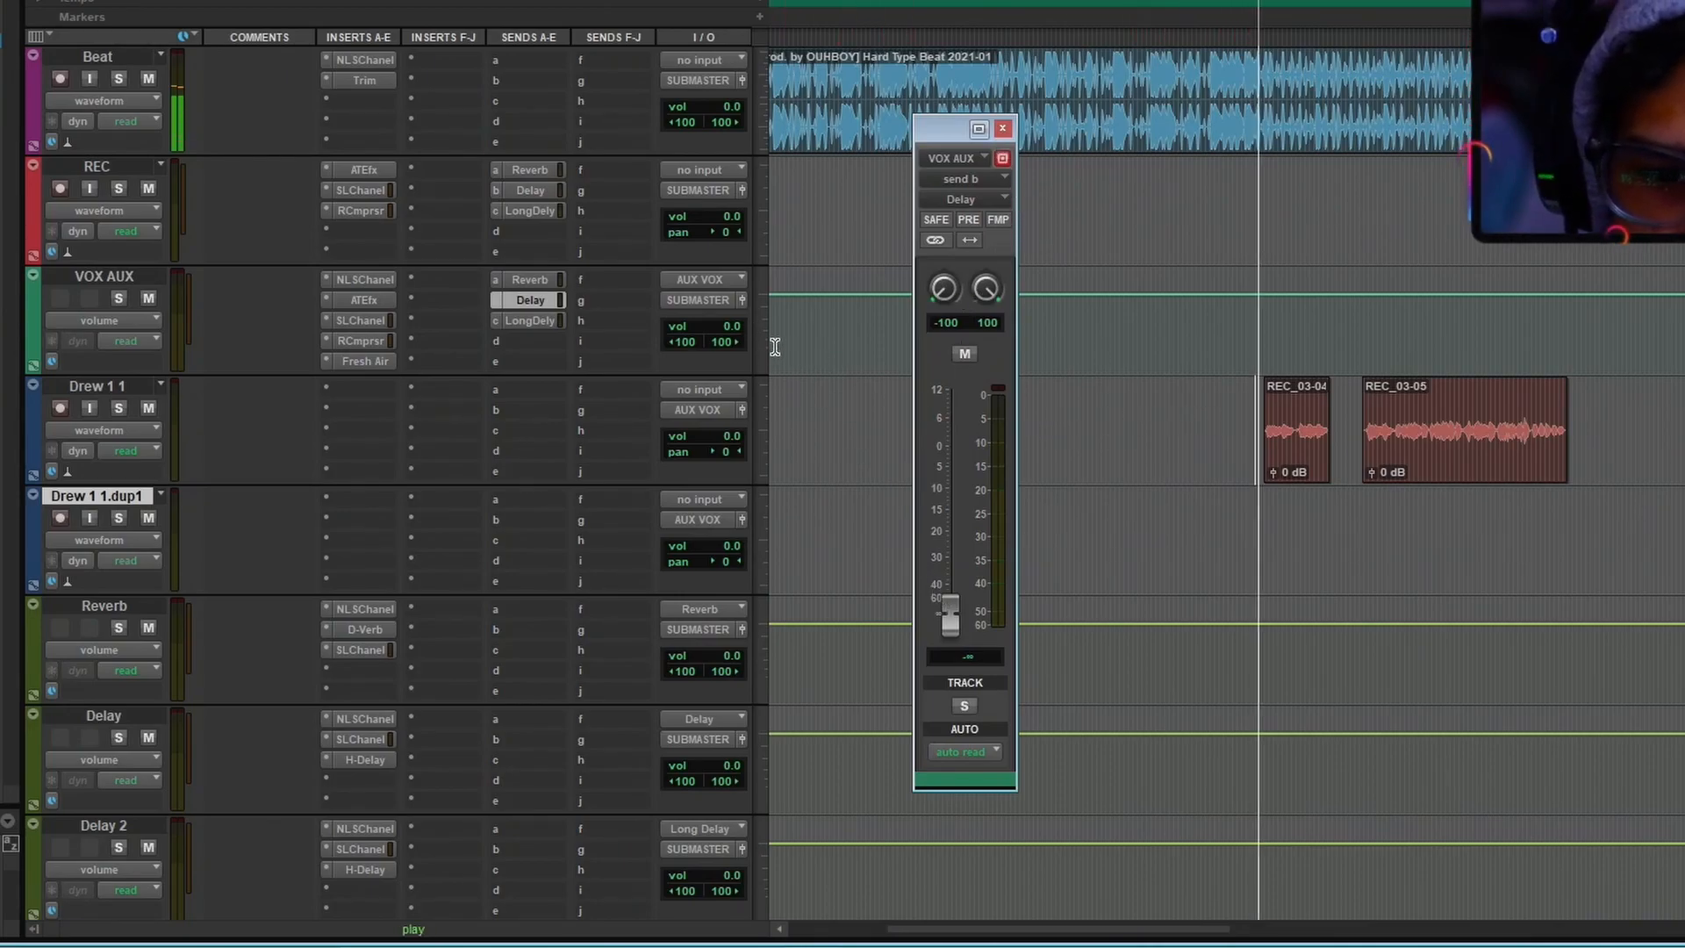
ctrl+click(545, 315)
ctrl+click(545, 307)
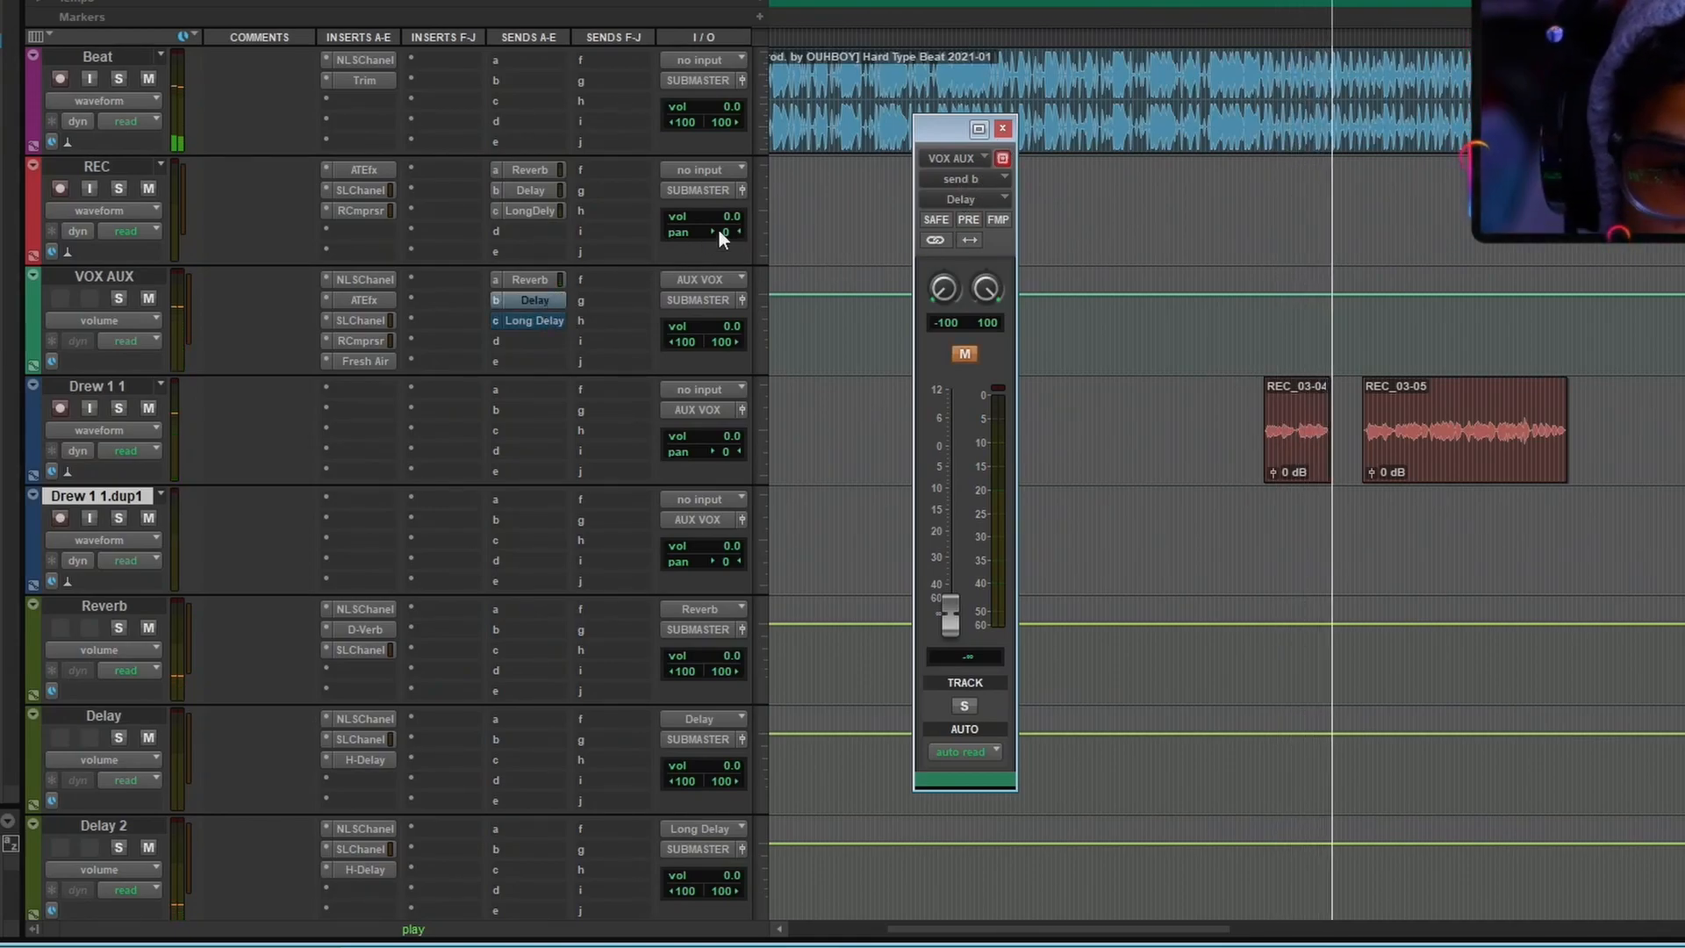
click(1002, 129)
ctrl+click(529, 279)
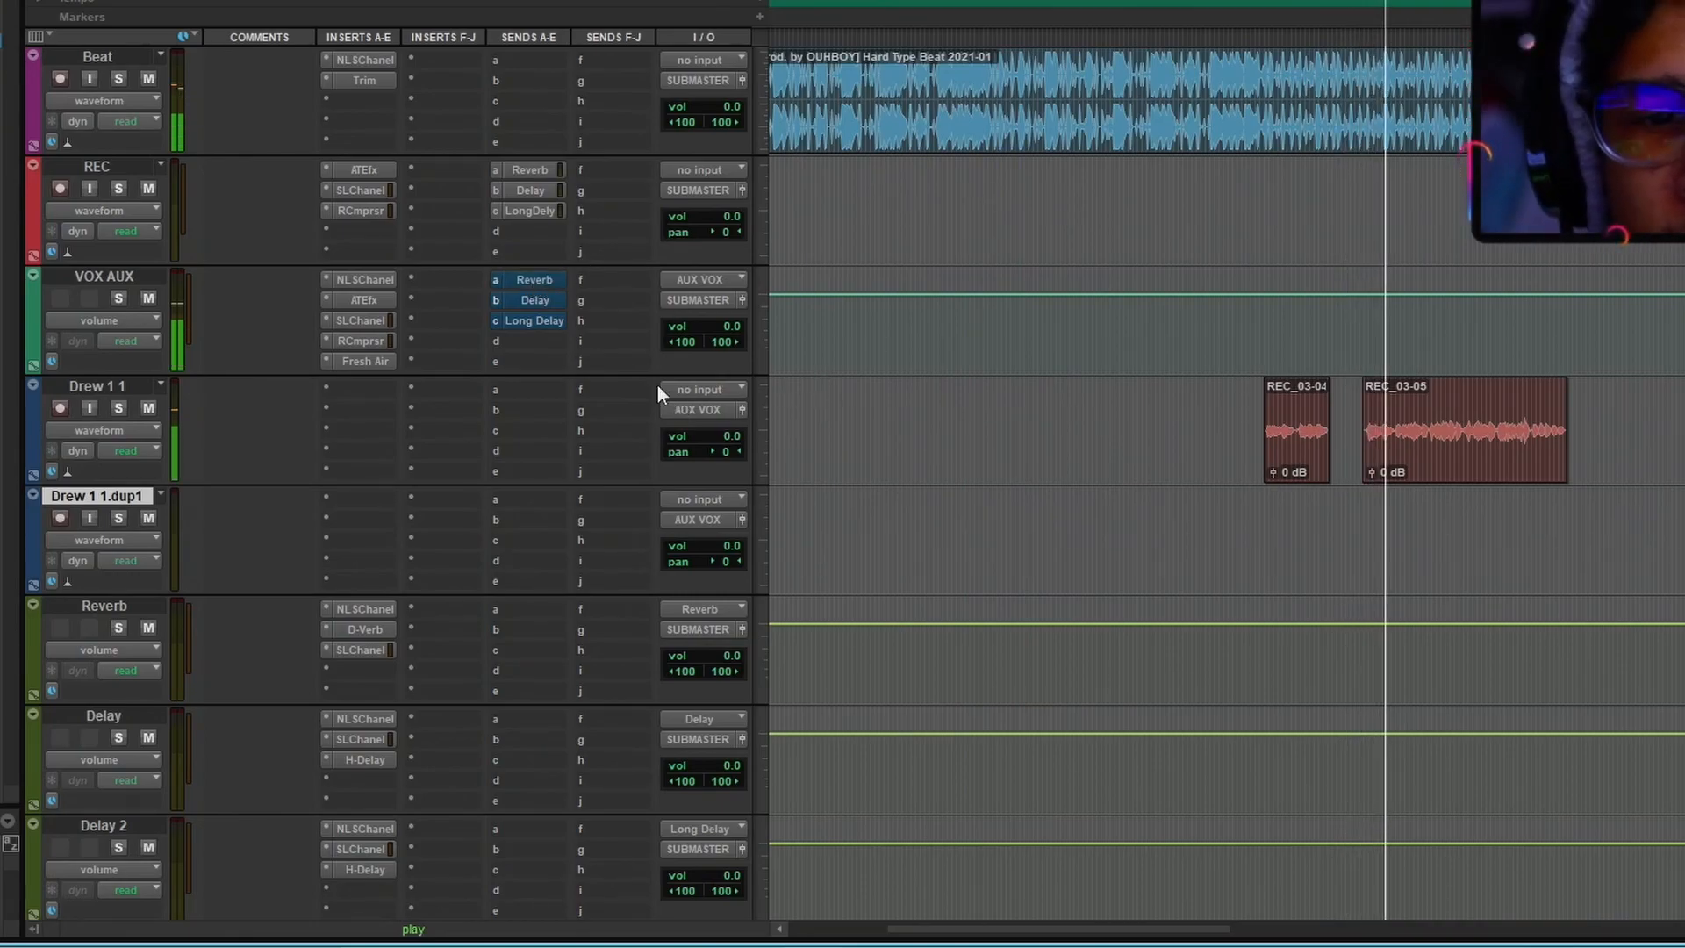
key(space)
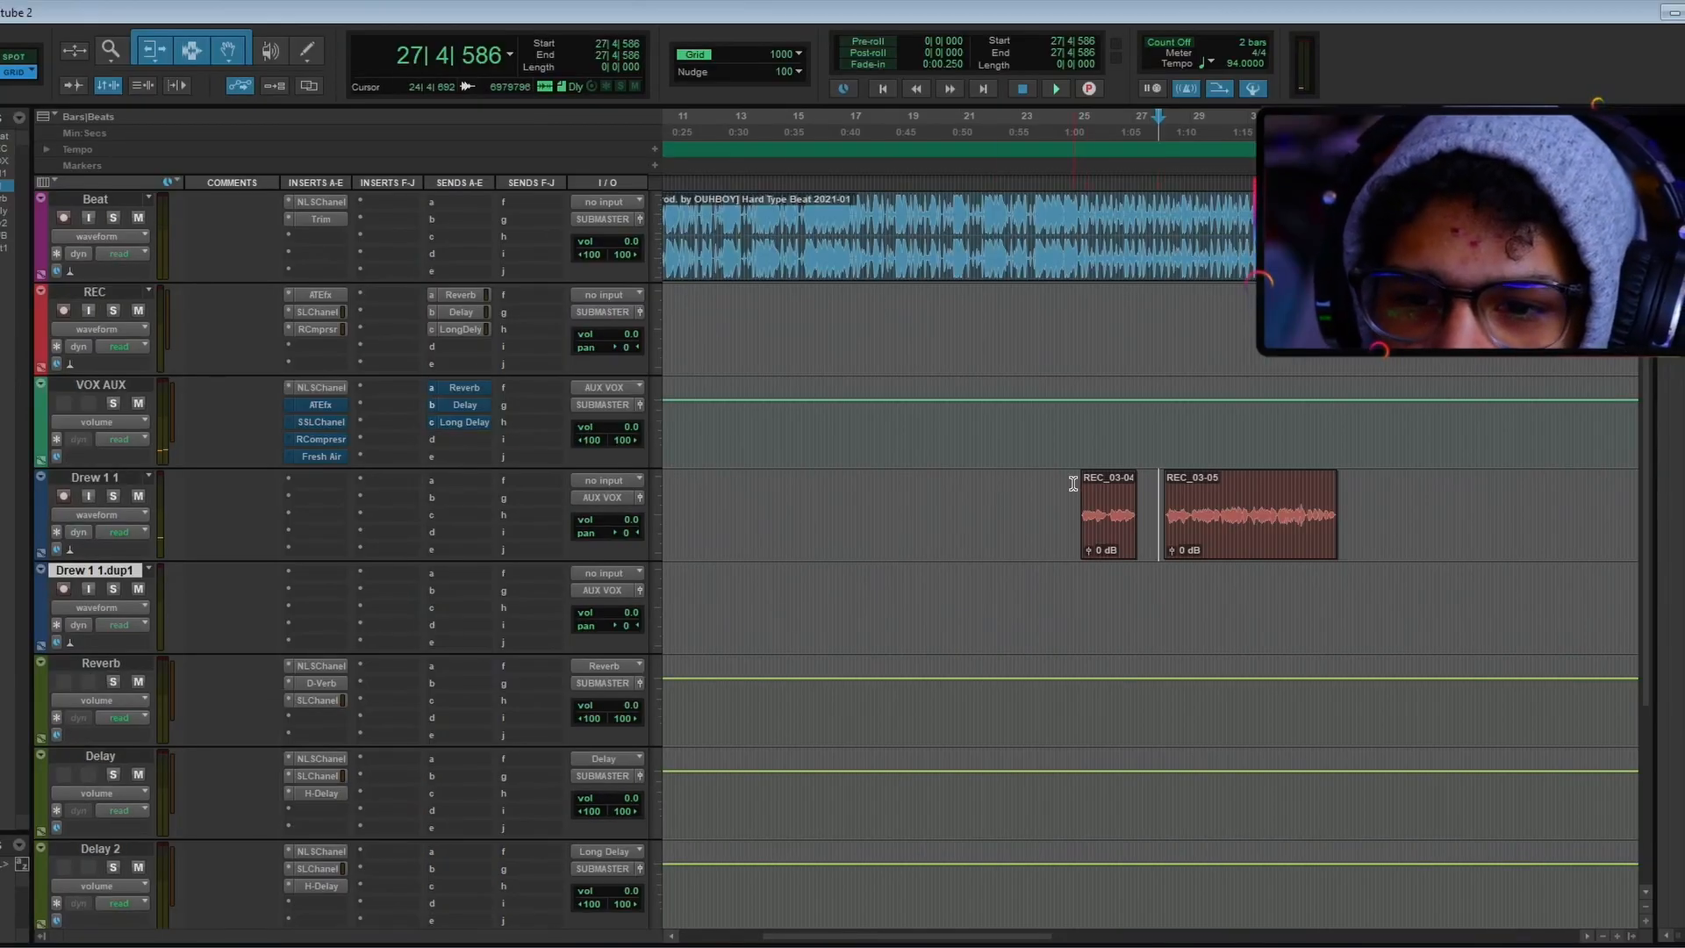
Toggle the bypass of the Auto-Tune insert on VOX AUX and play the vocal to compare it with and without the effect
ctrl+click(312, 408)
key(space)
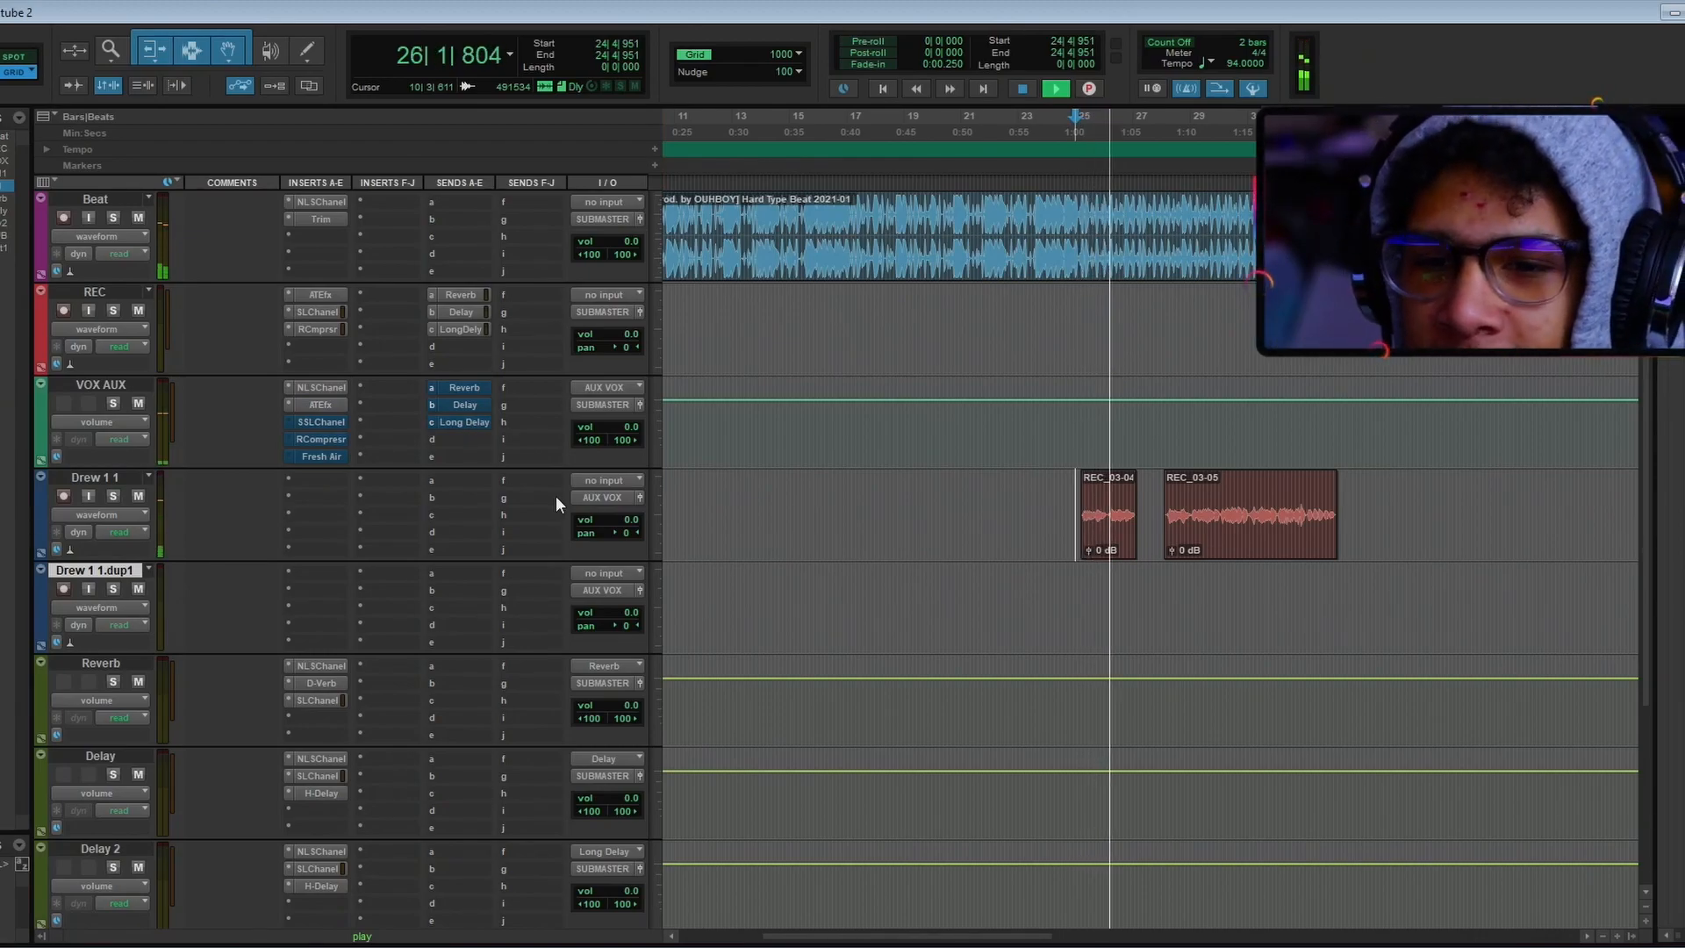
ctrl+click(337, 404)
key(space)
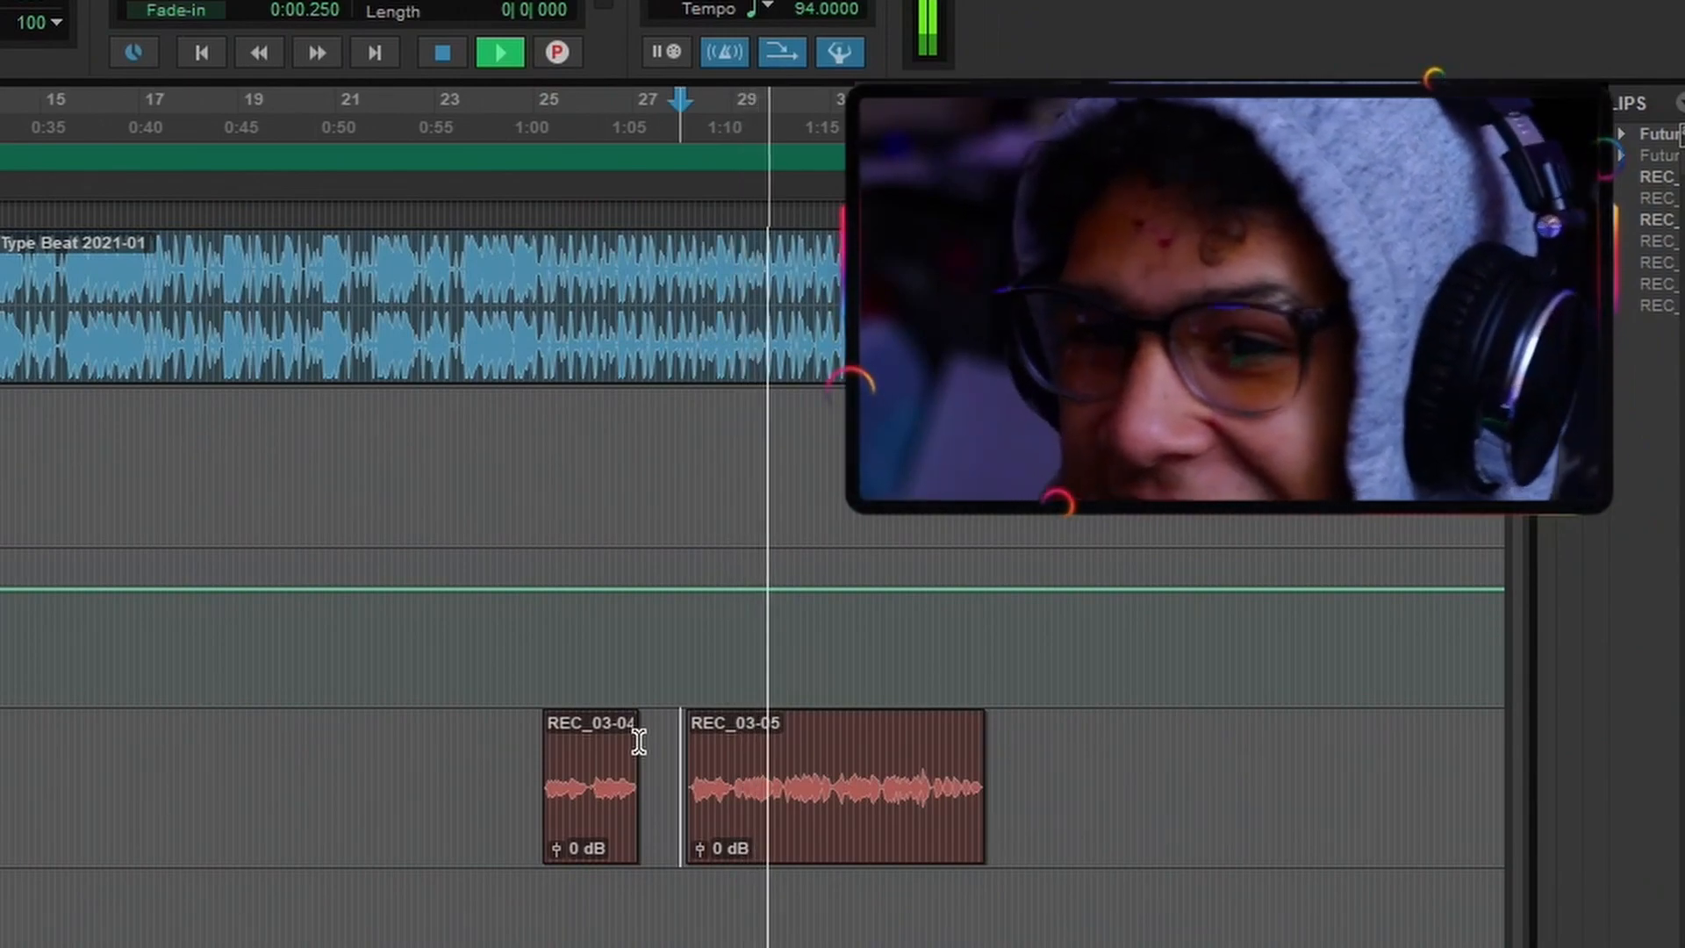
key(space)
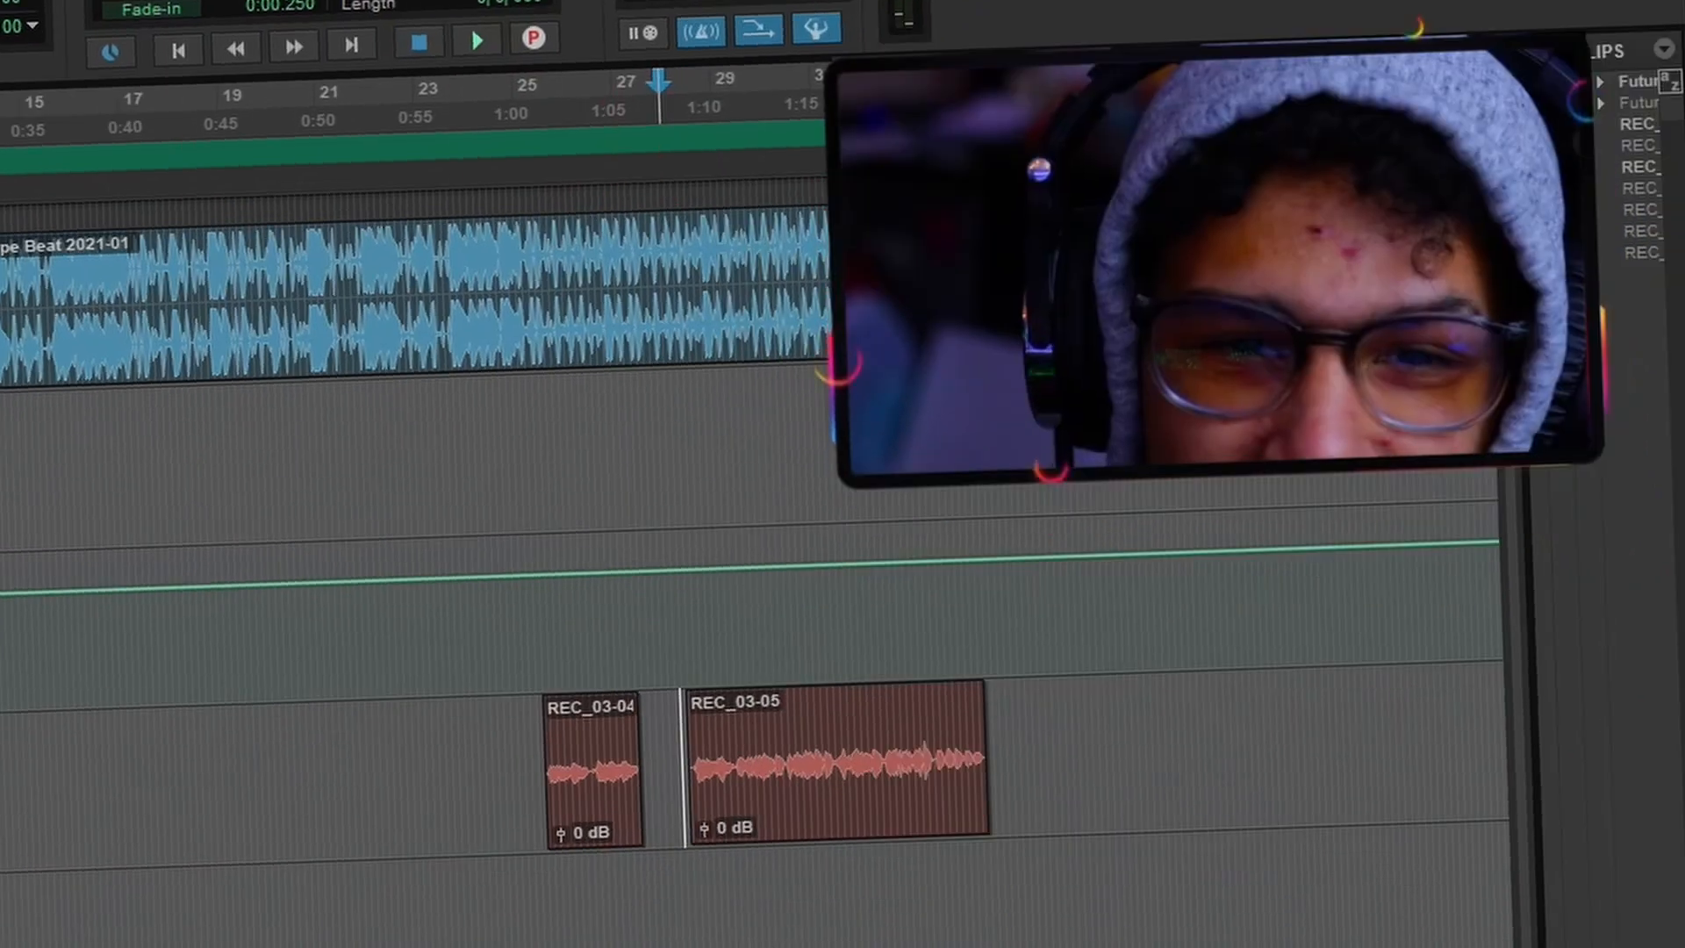
Set the Auto-Tune EFX+ Retune Speed on VOX AUX to 0 while the vocal plays
key(space)
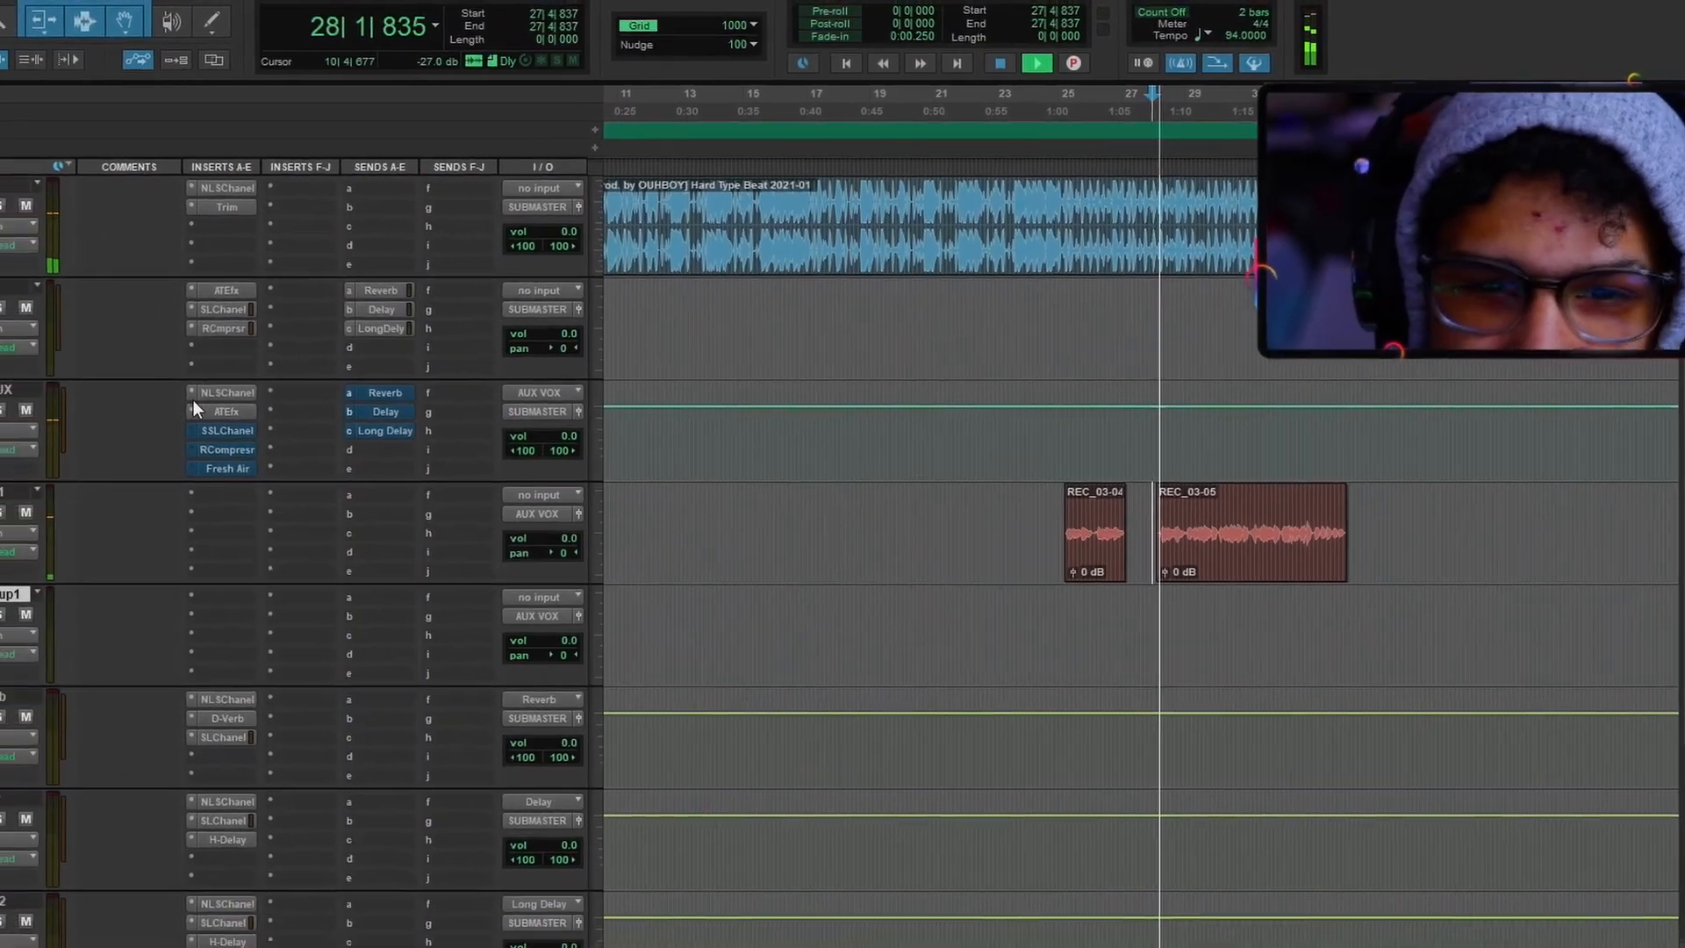
click(215, 411)
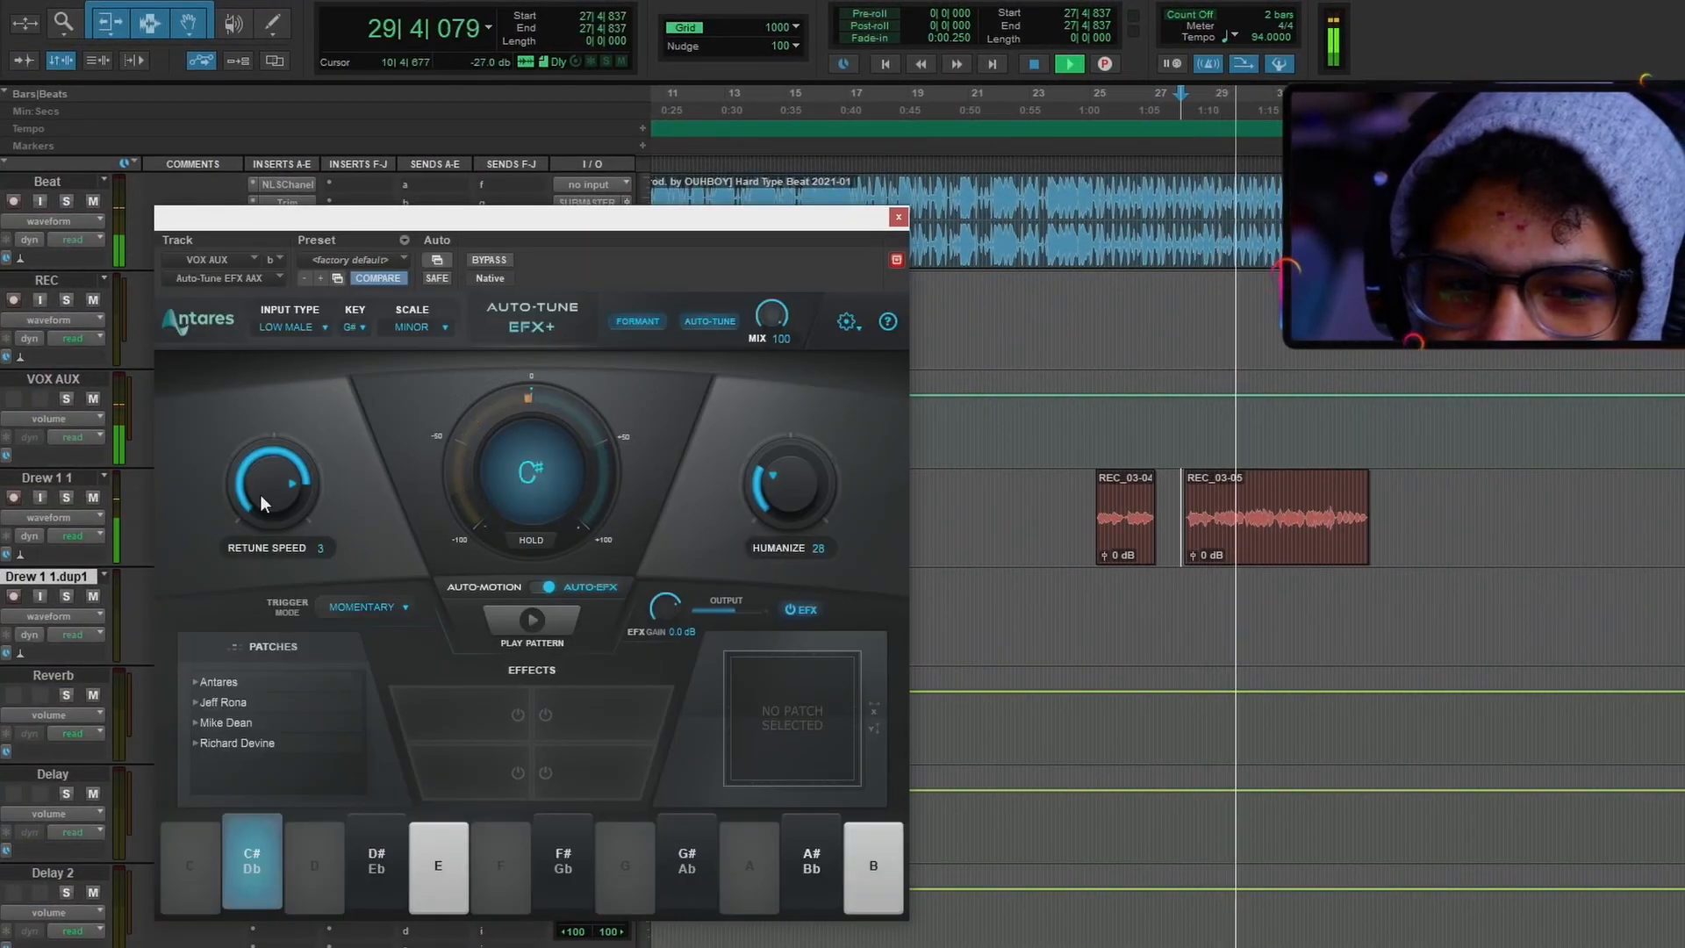
drag(261, 493, 270, 483)
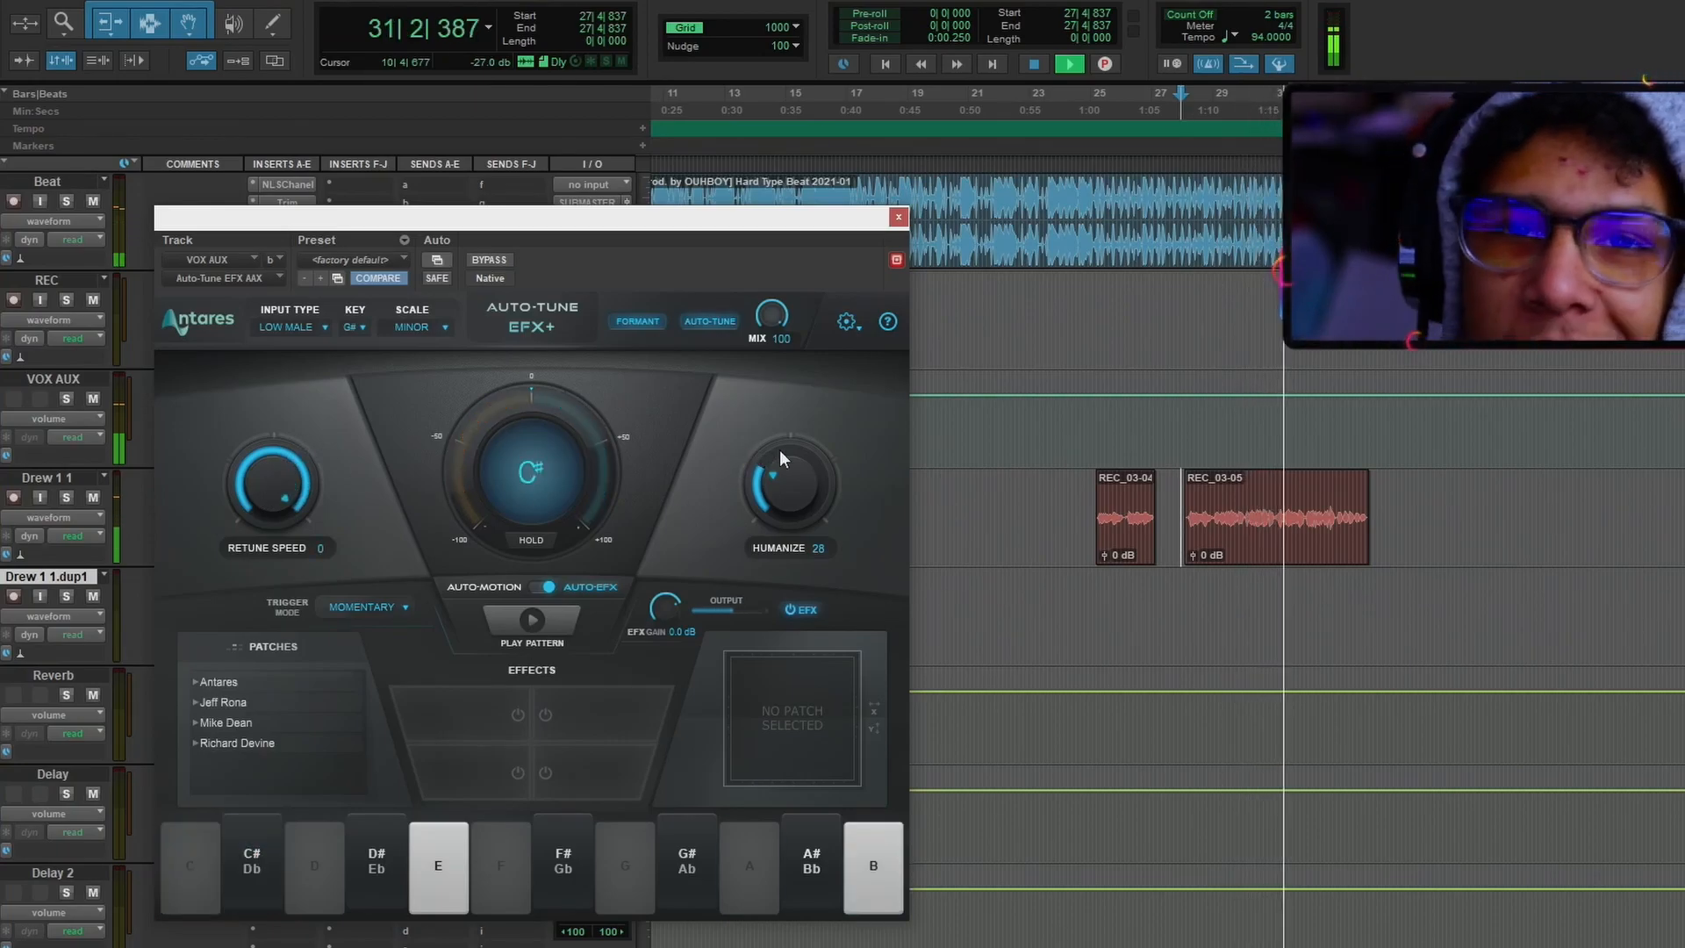
Set the Auto-Tune EFX+ Humanize on VOX AUX to 32 and play the vocal from the REC_03-04 clip
drag(793, 486, 796, 478)
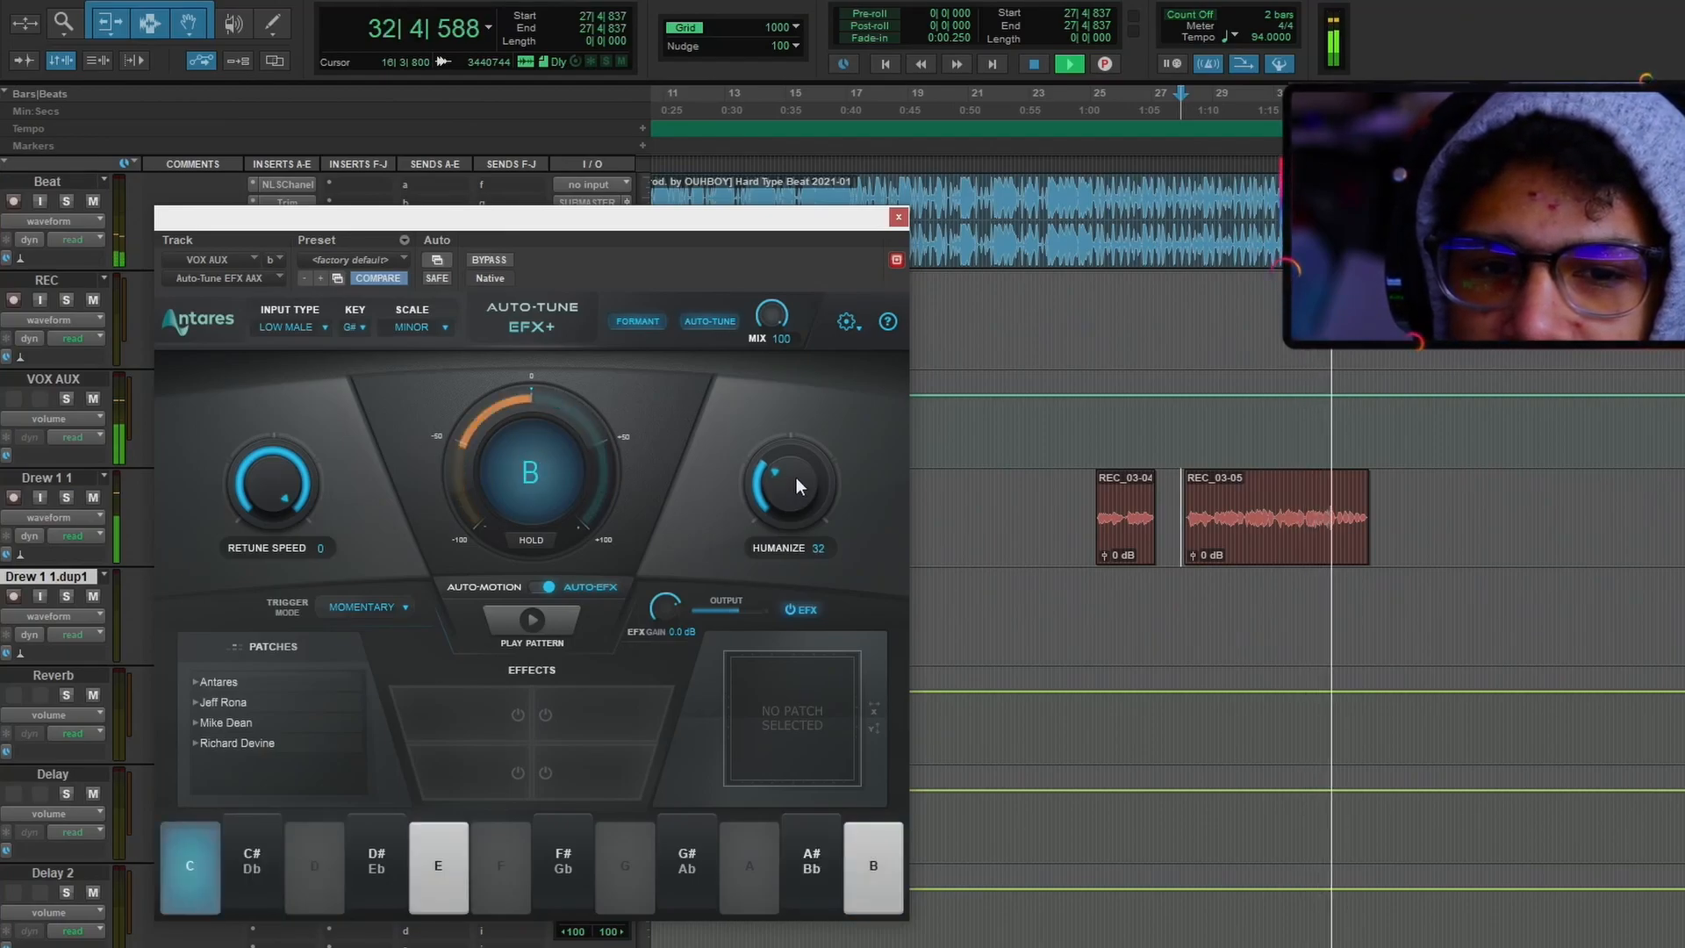
click(899, 218)
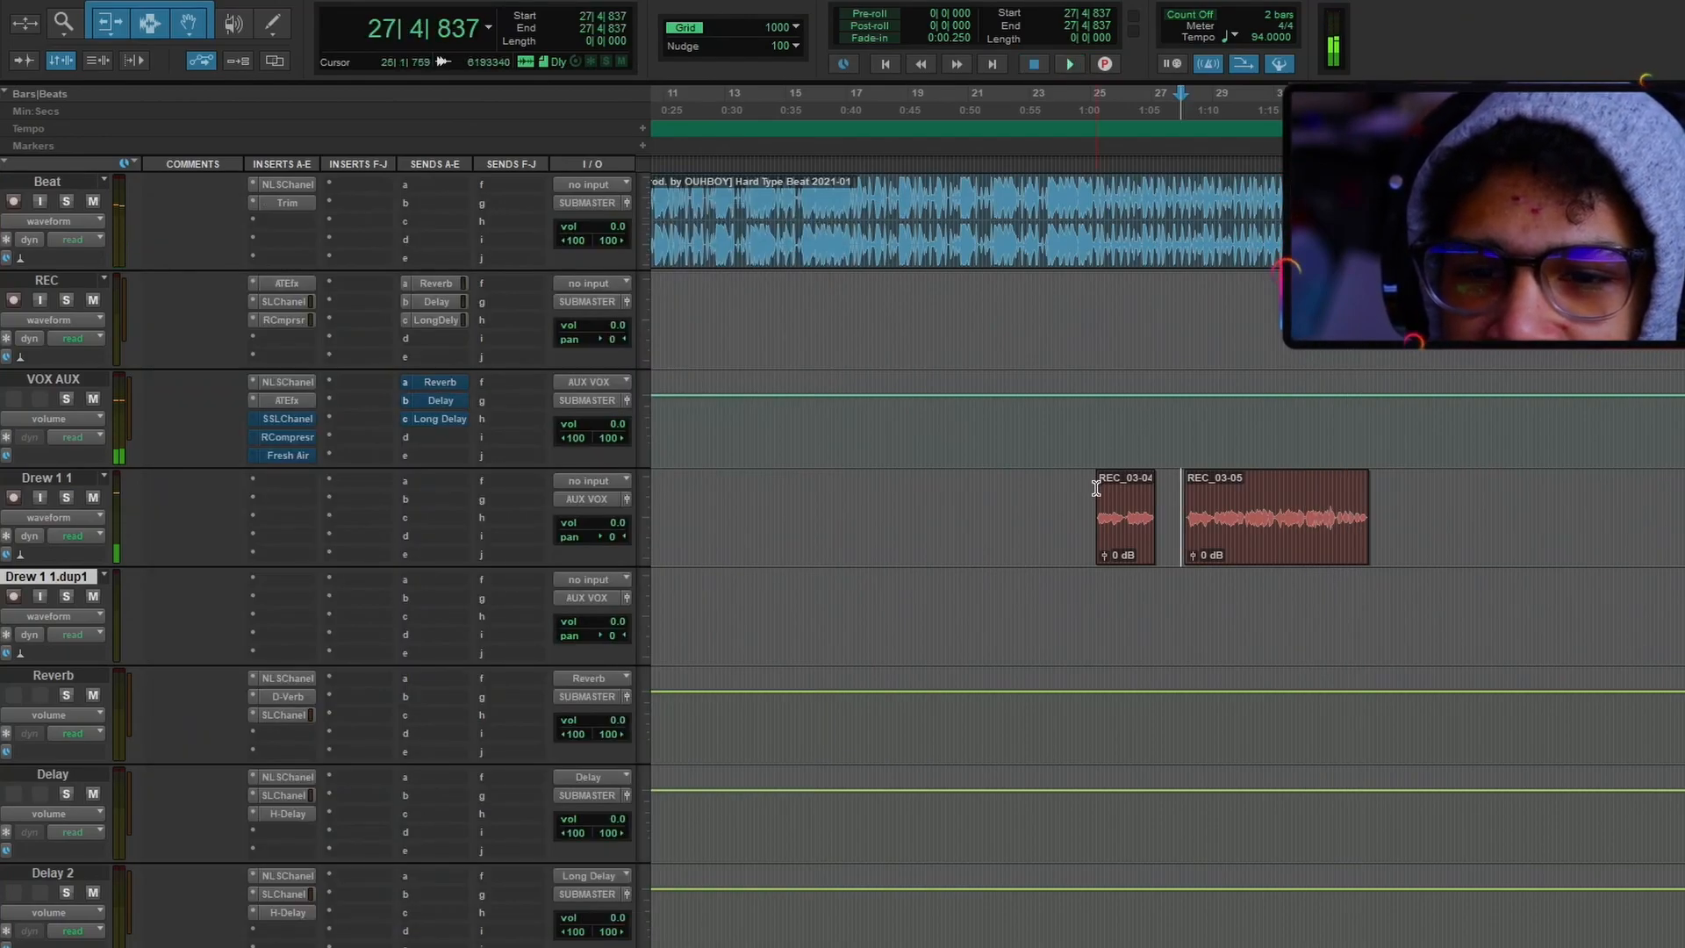
key(space)
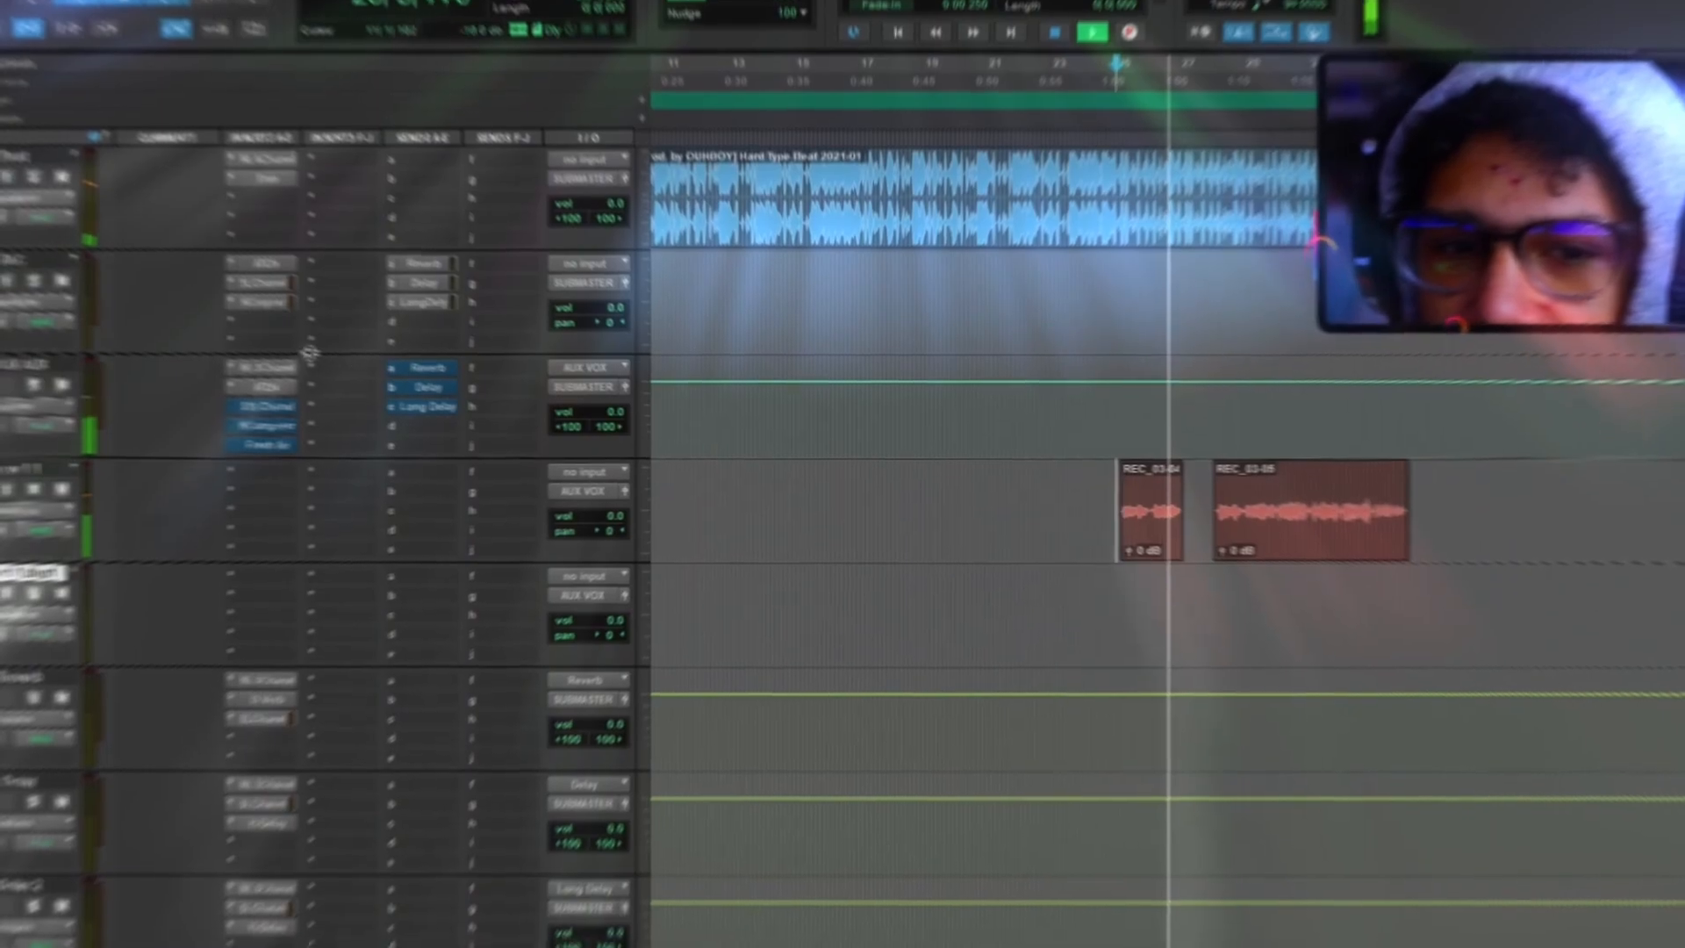
Set the Auto-Tune EFX+ Retune Speed on VOX AUX to 2 and replay the vocal from the start of REC_03-04
click(255, 410)
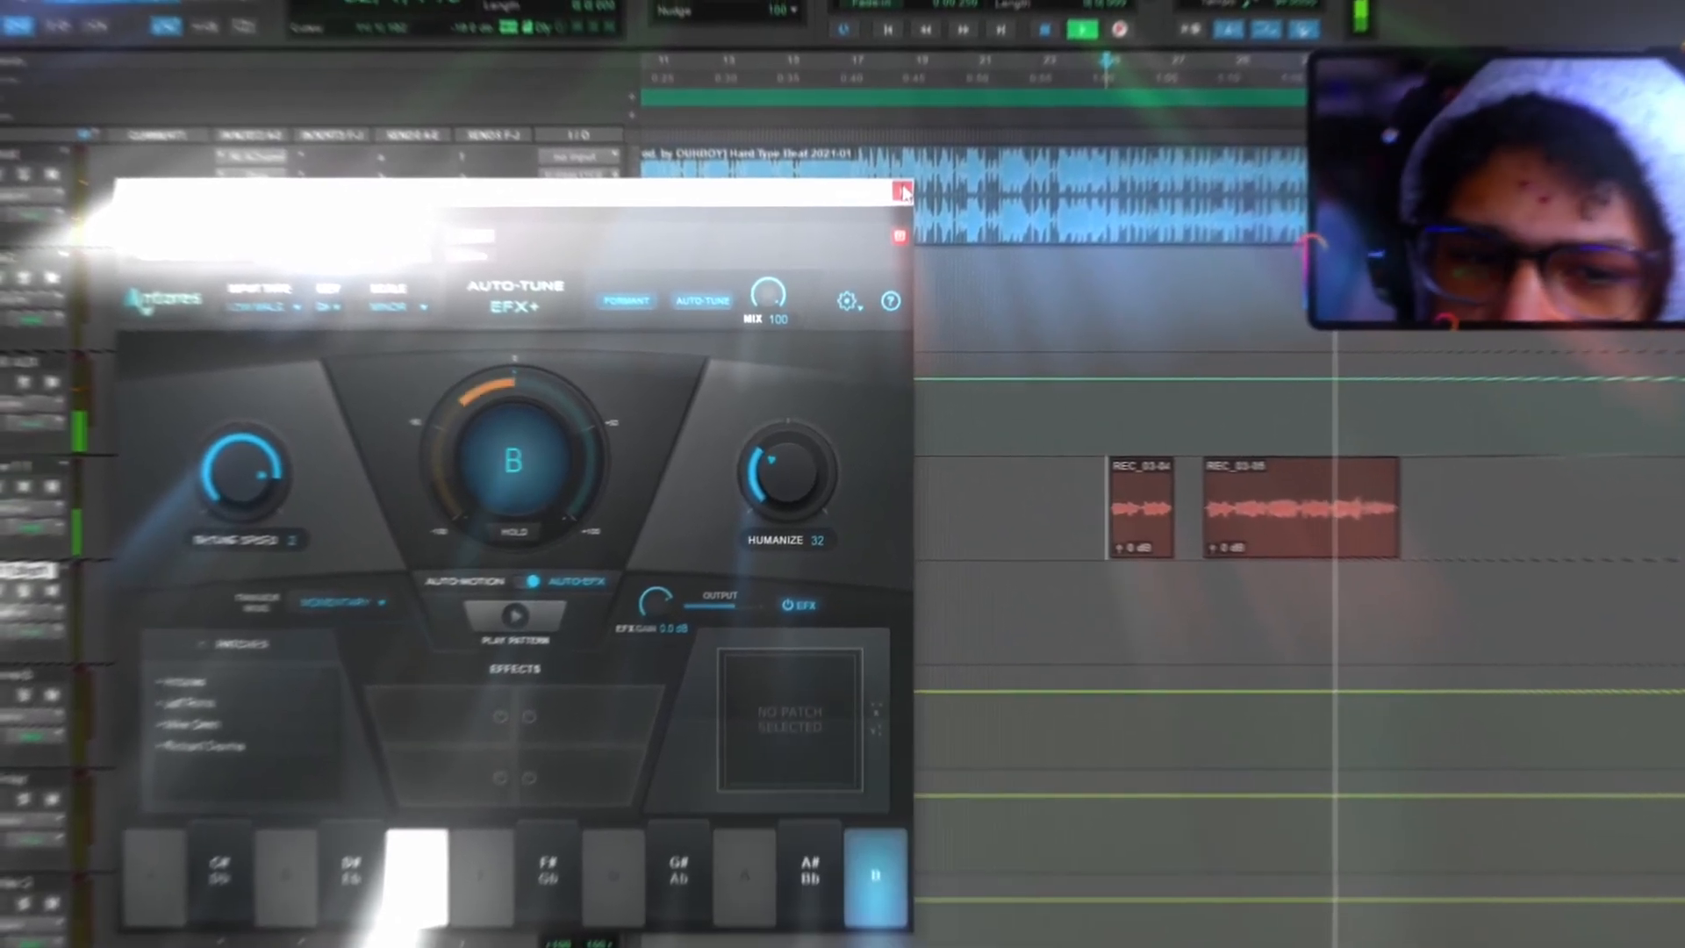
click(894, 190)
click(1103, 482)
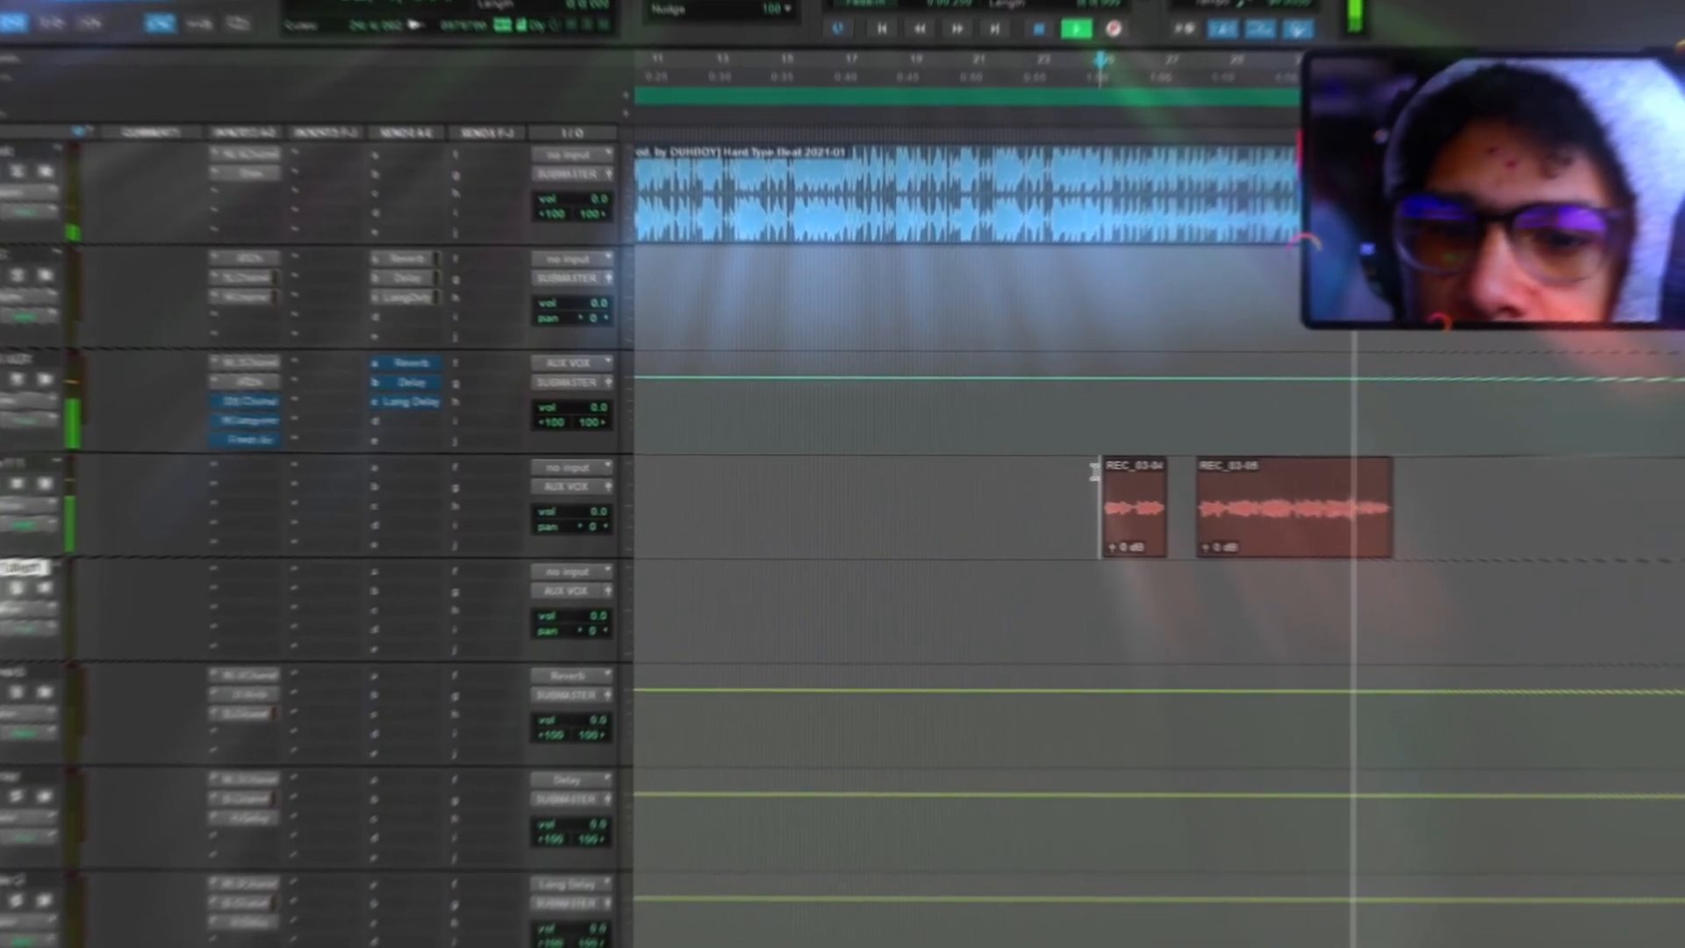
key(space)
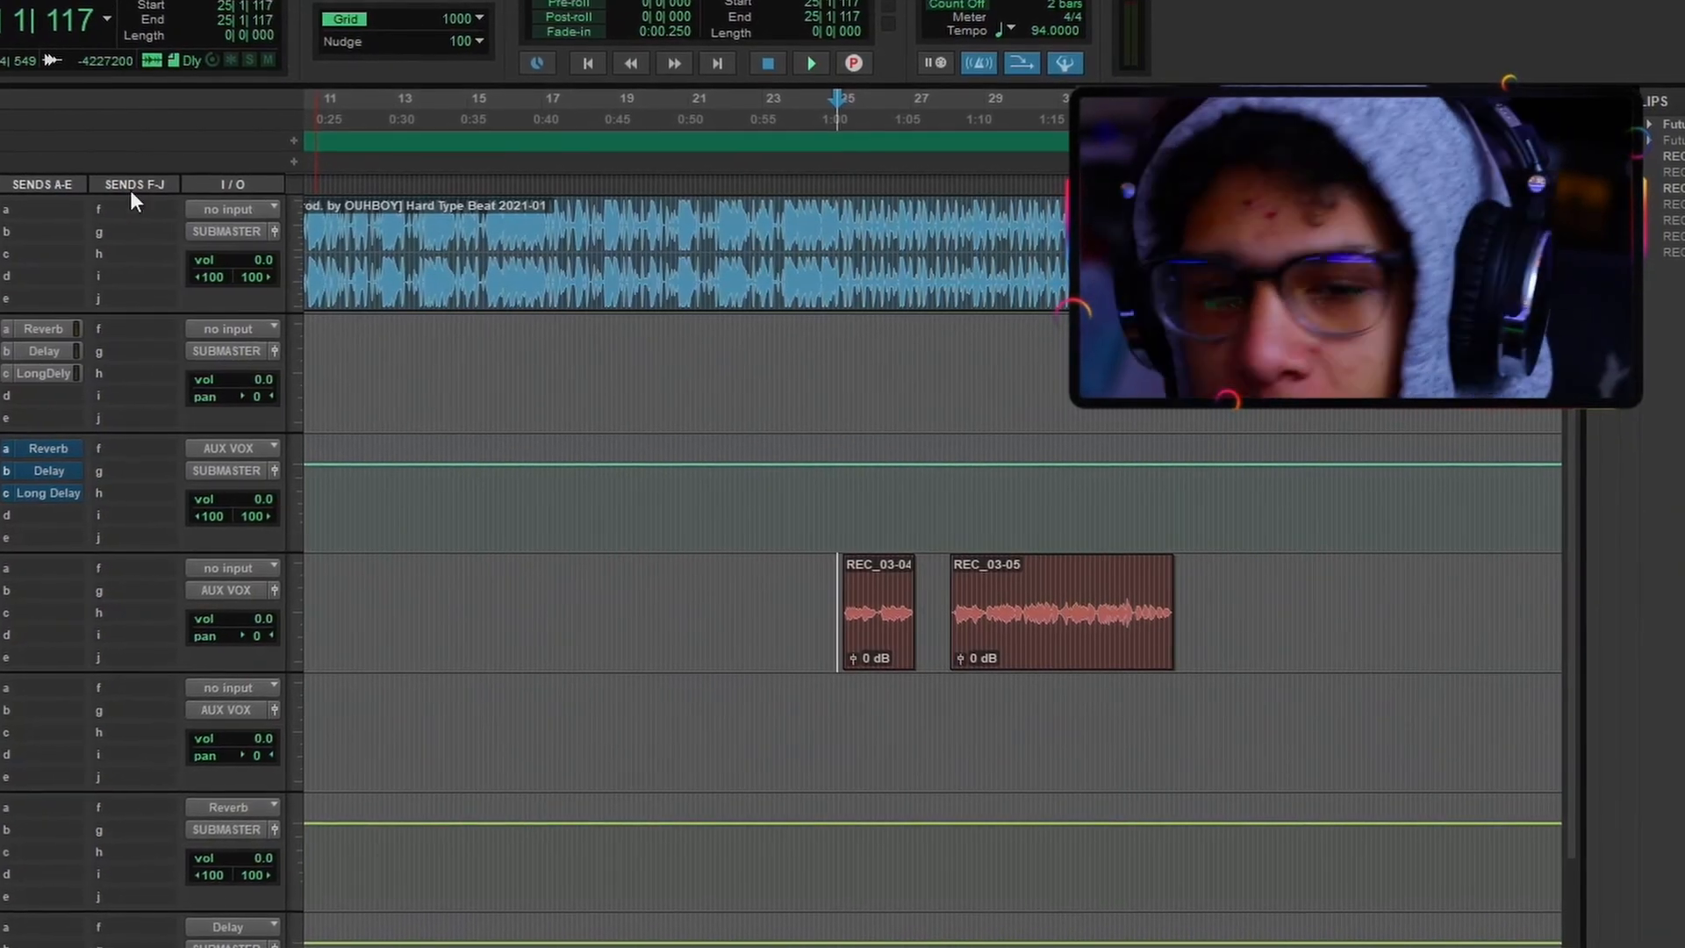
Place the playback start just before REC_03-05 and open the VOX AUX Reverb send alongside the Reverb track's D-Verb plug-in
click(933, 575)
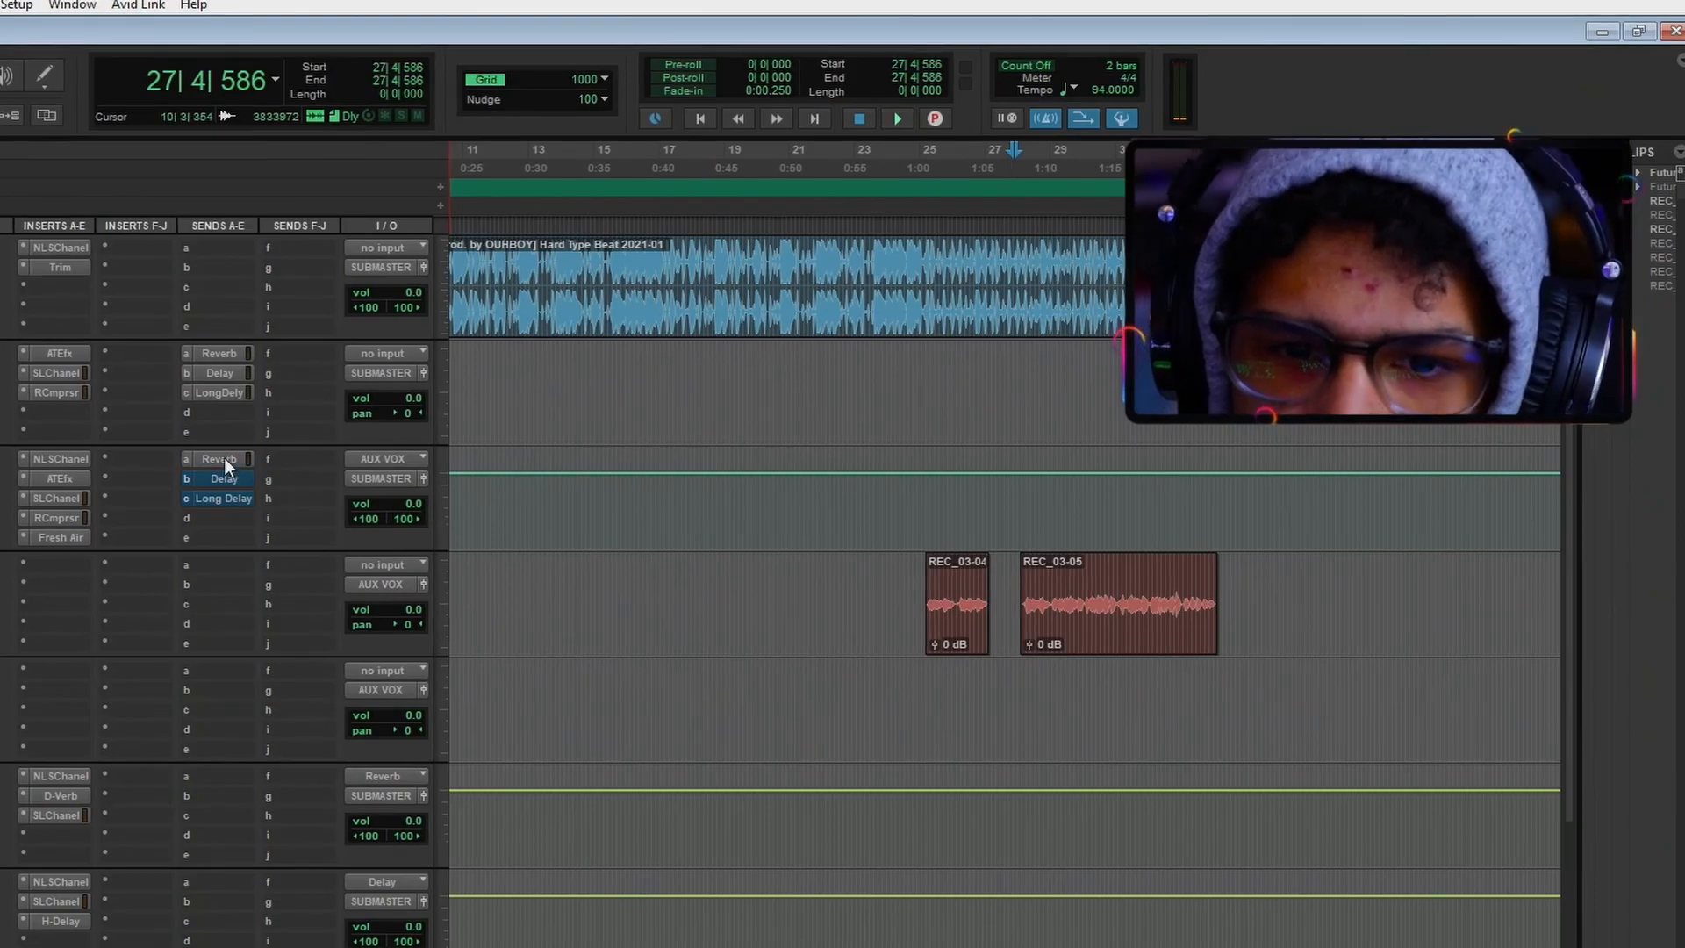
click(225, 460)
scroll(35, 725, down, 3)
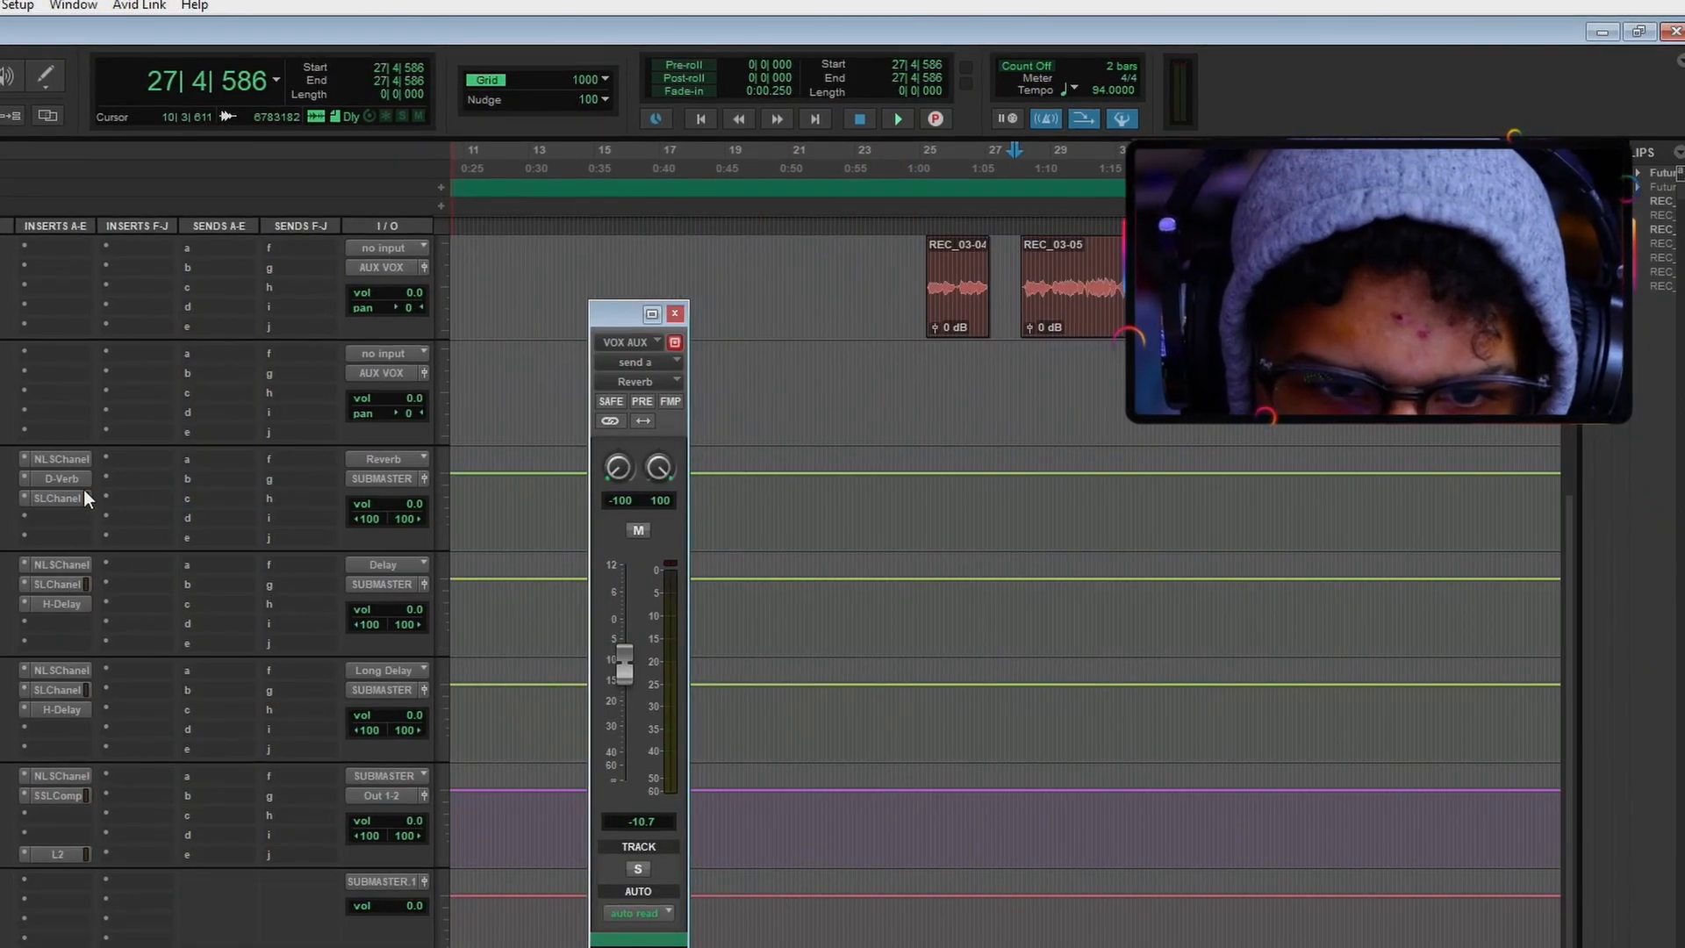
click(61, 478)
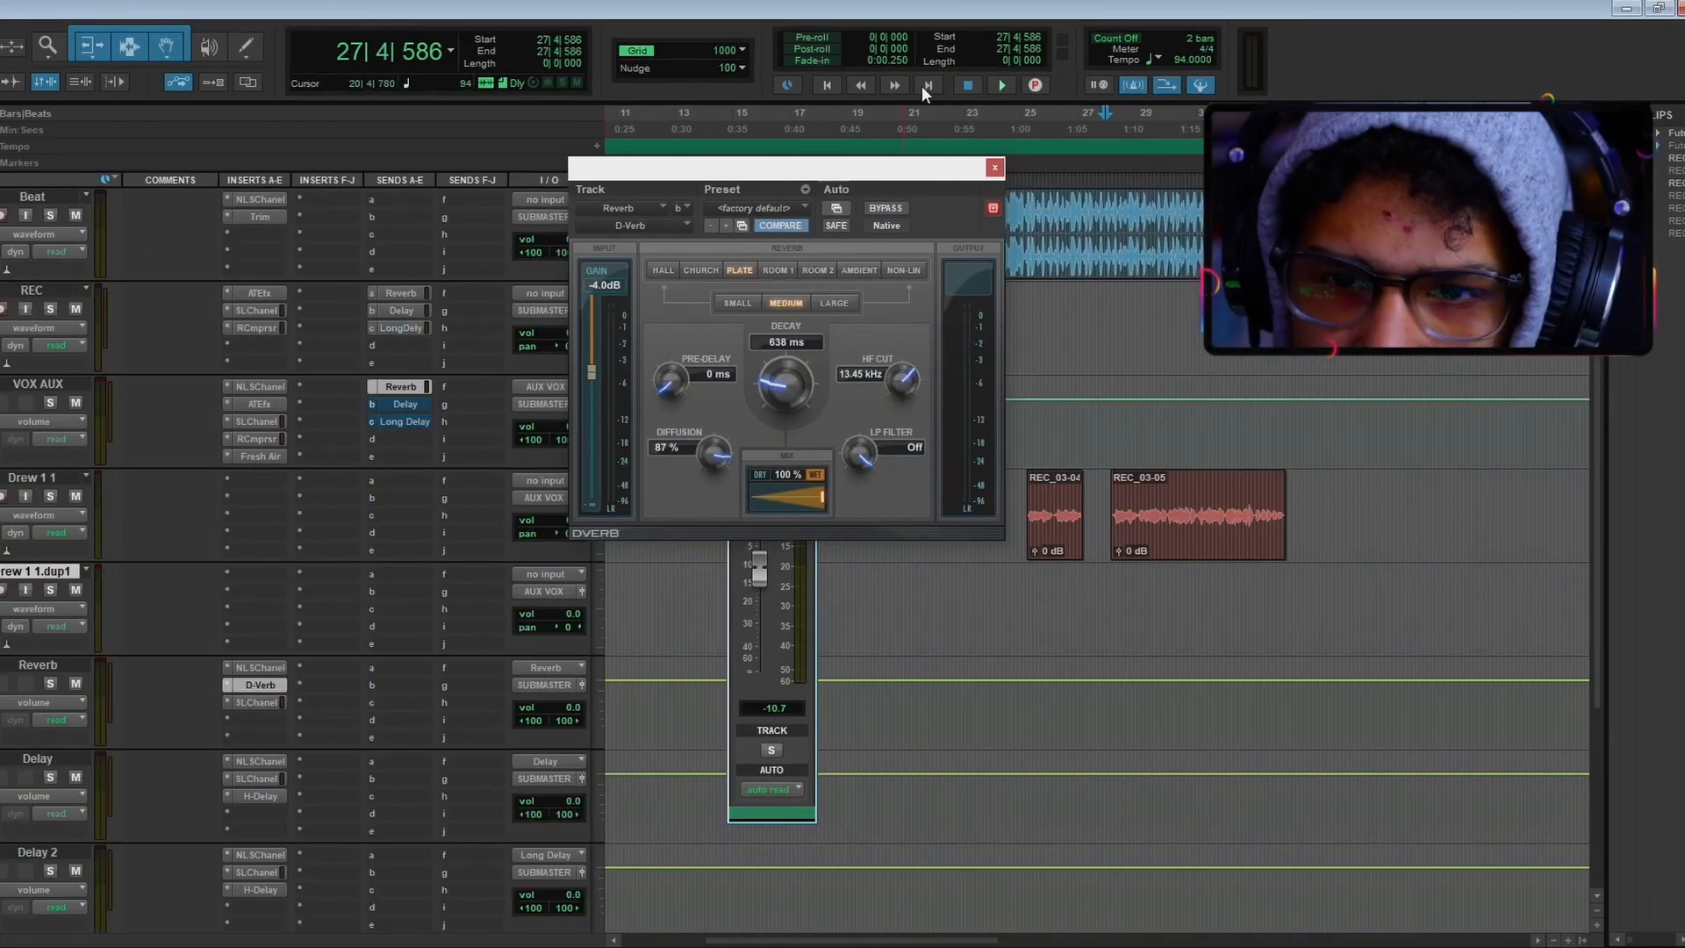
drag(855, 172, 444, 190)
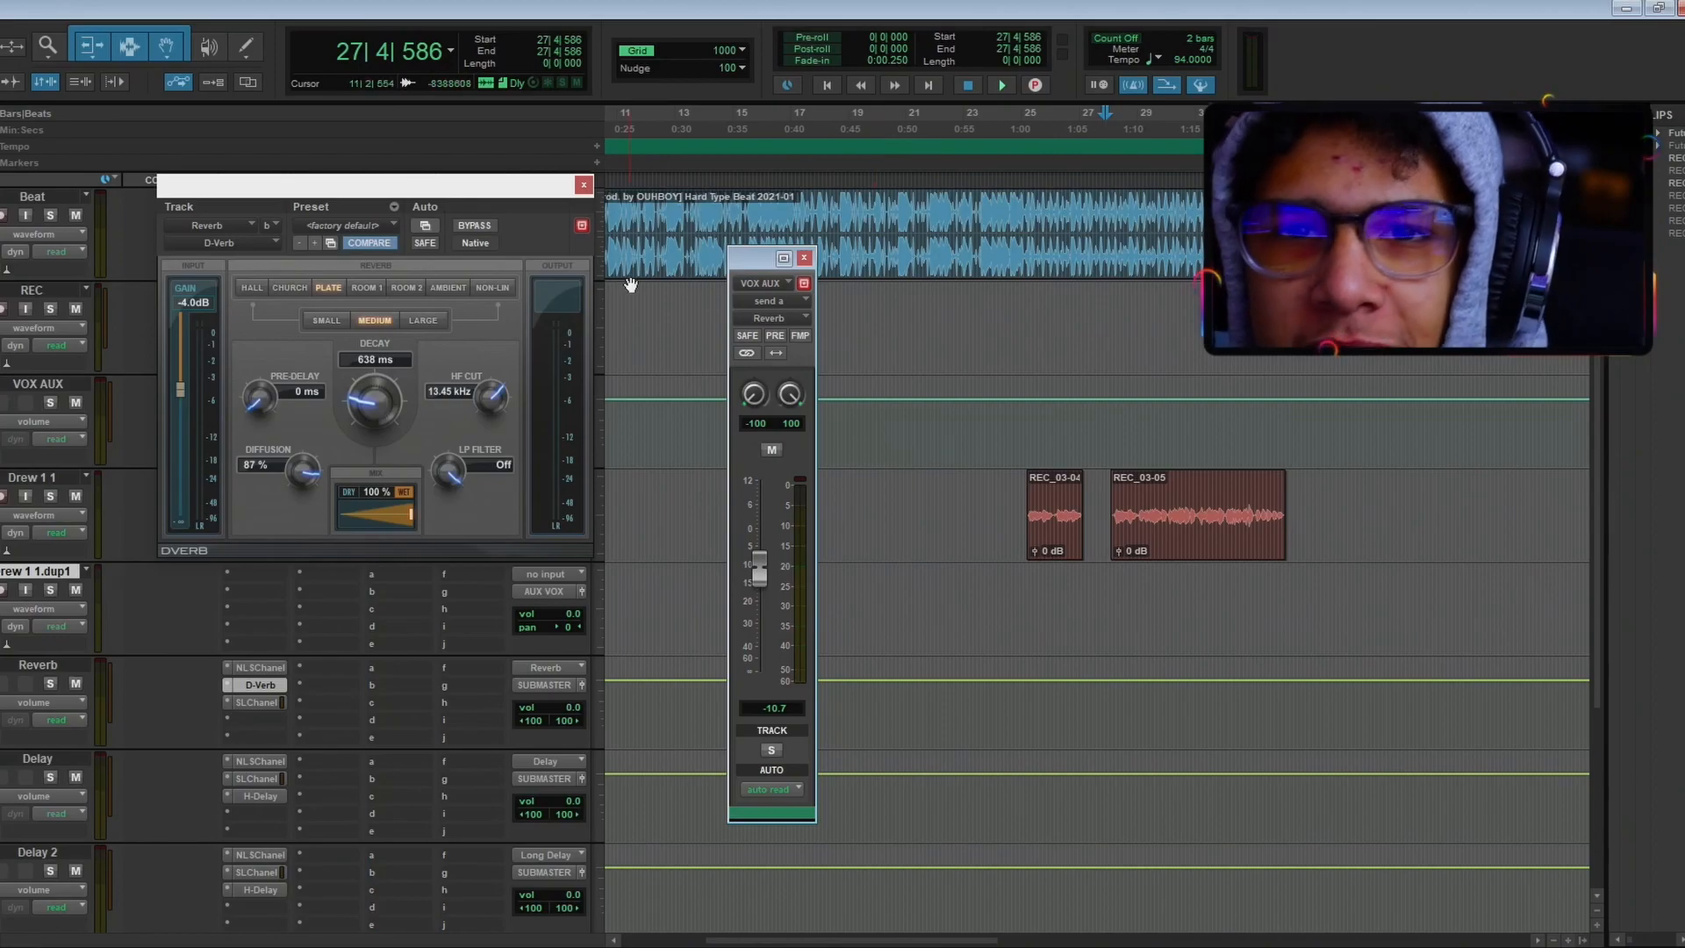
Compare the vocal with the VOX AUX Reverb send muted and unmuted during playback, keeping its level at -10.7 dB
key(space)
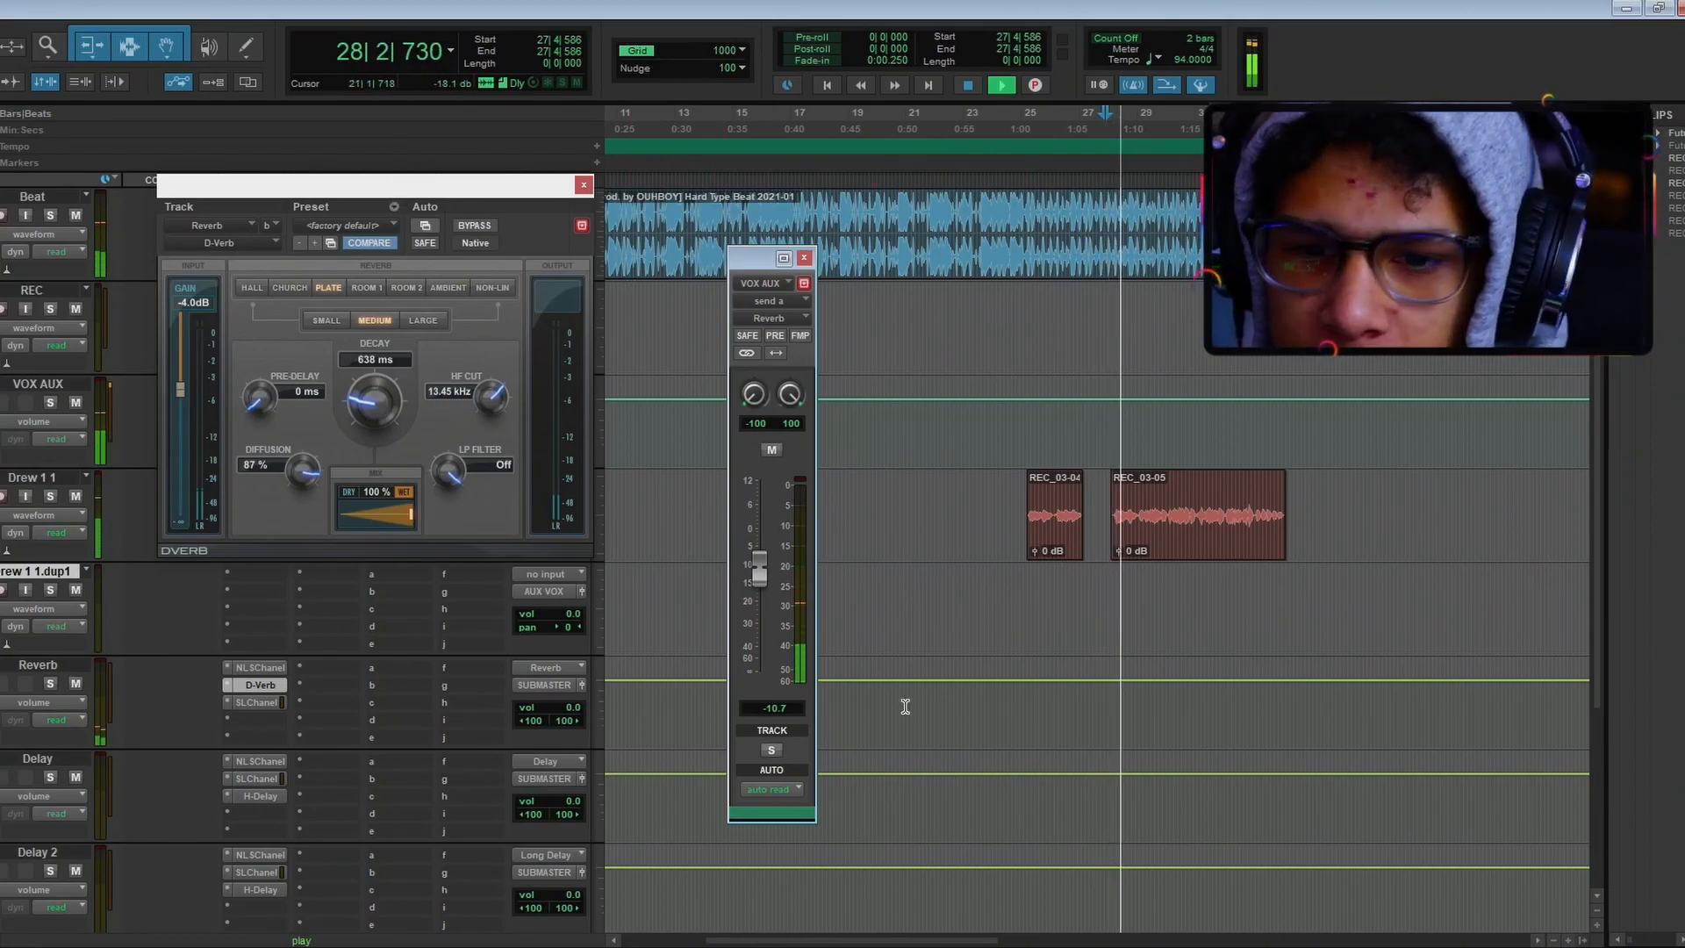
click(771, 449)
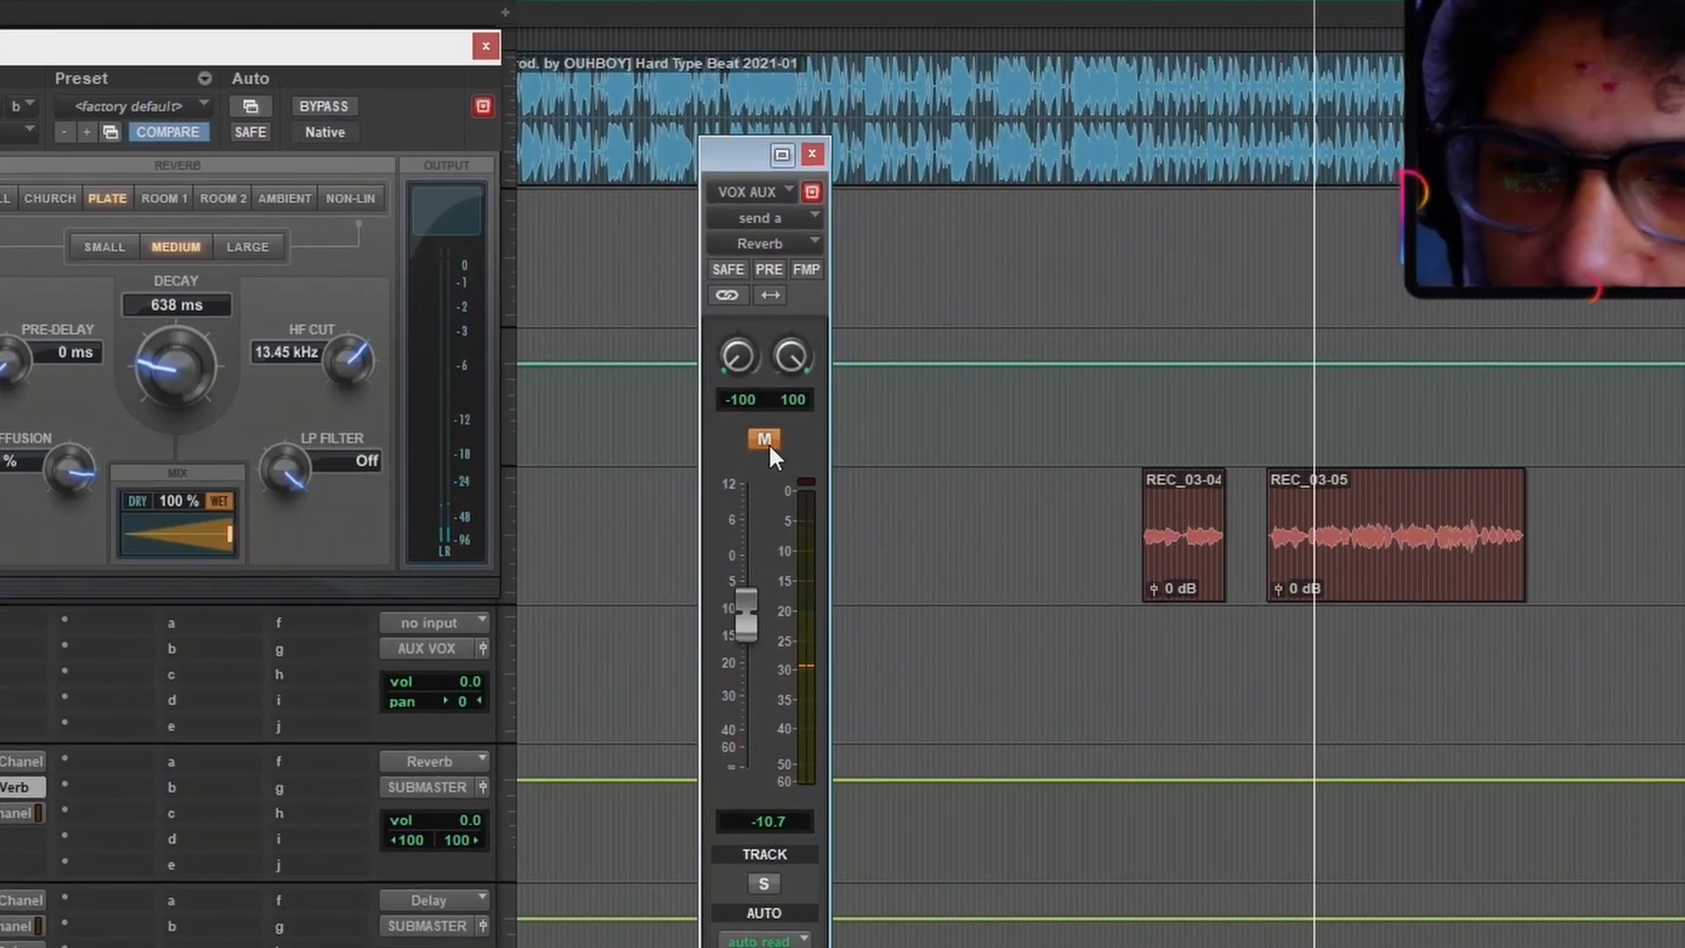
click(771, 450)
mouse_move(741, 609)
mouse_down()
mouse_move(746, 518)
mouse_move(718, 818)
mouse_move(746, 768)
mouse_move(751, 598)
mouse_move(751, 625)
mouse_up()
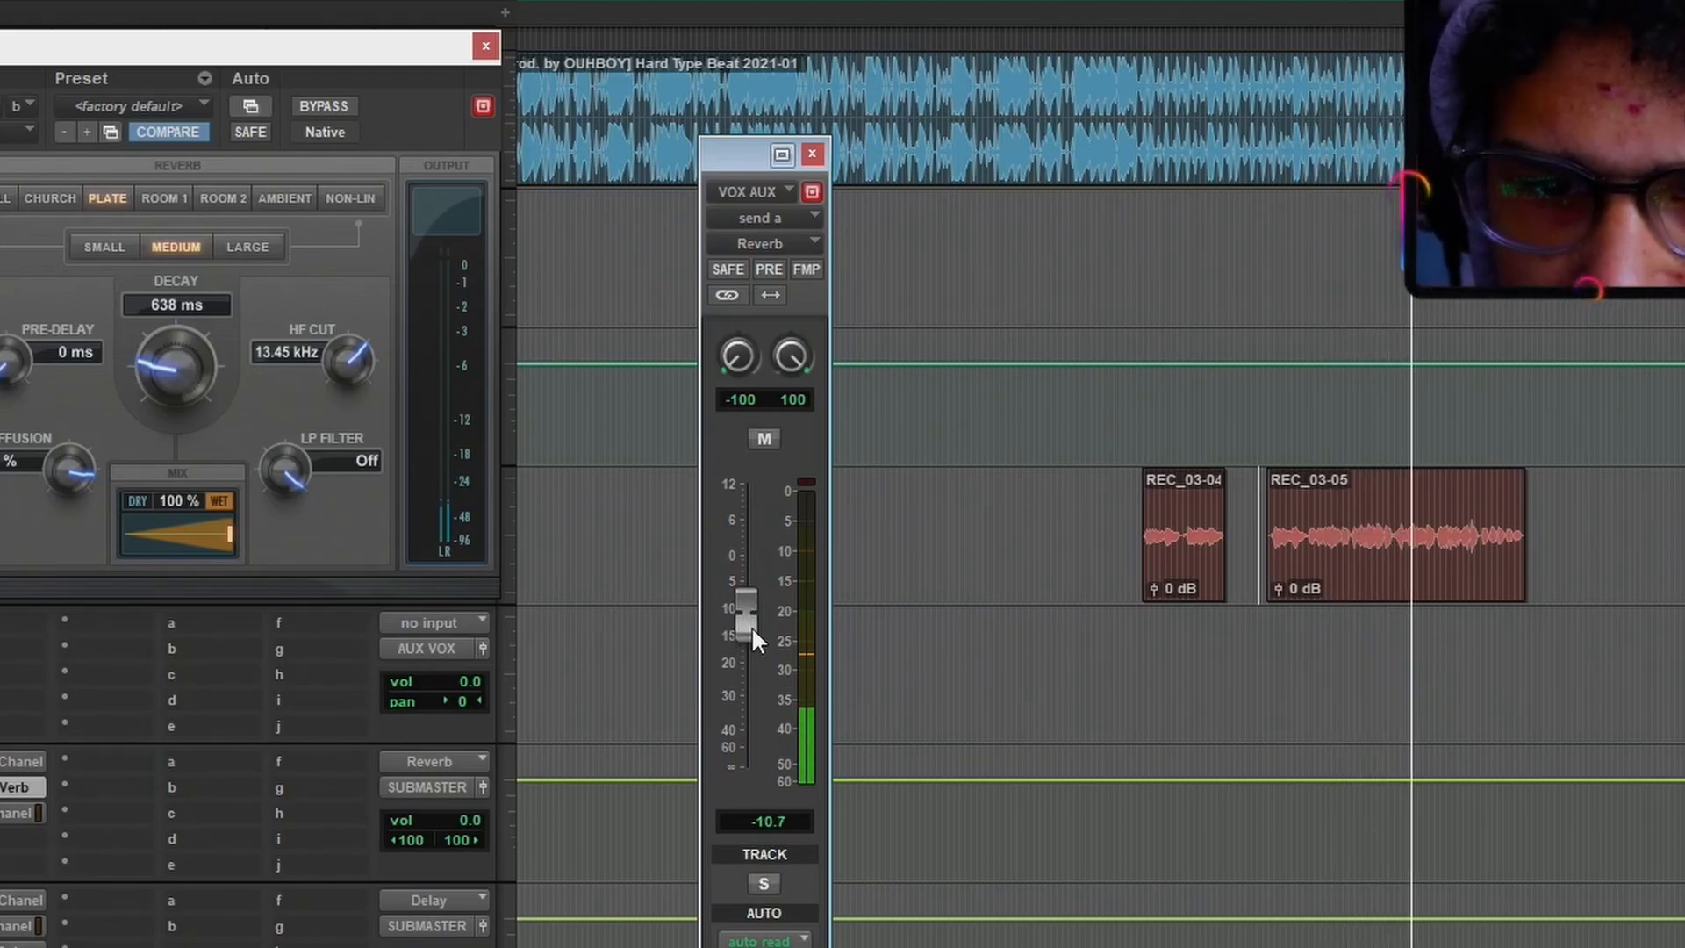
click(811, 154)
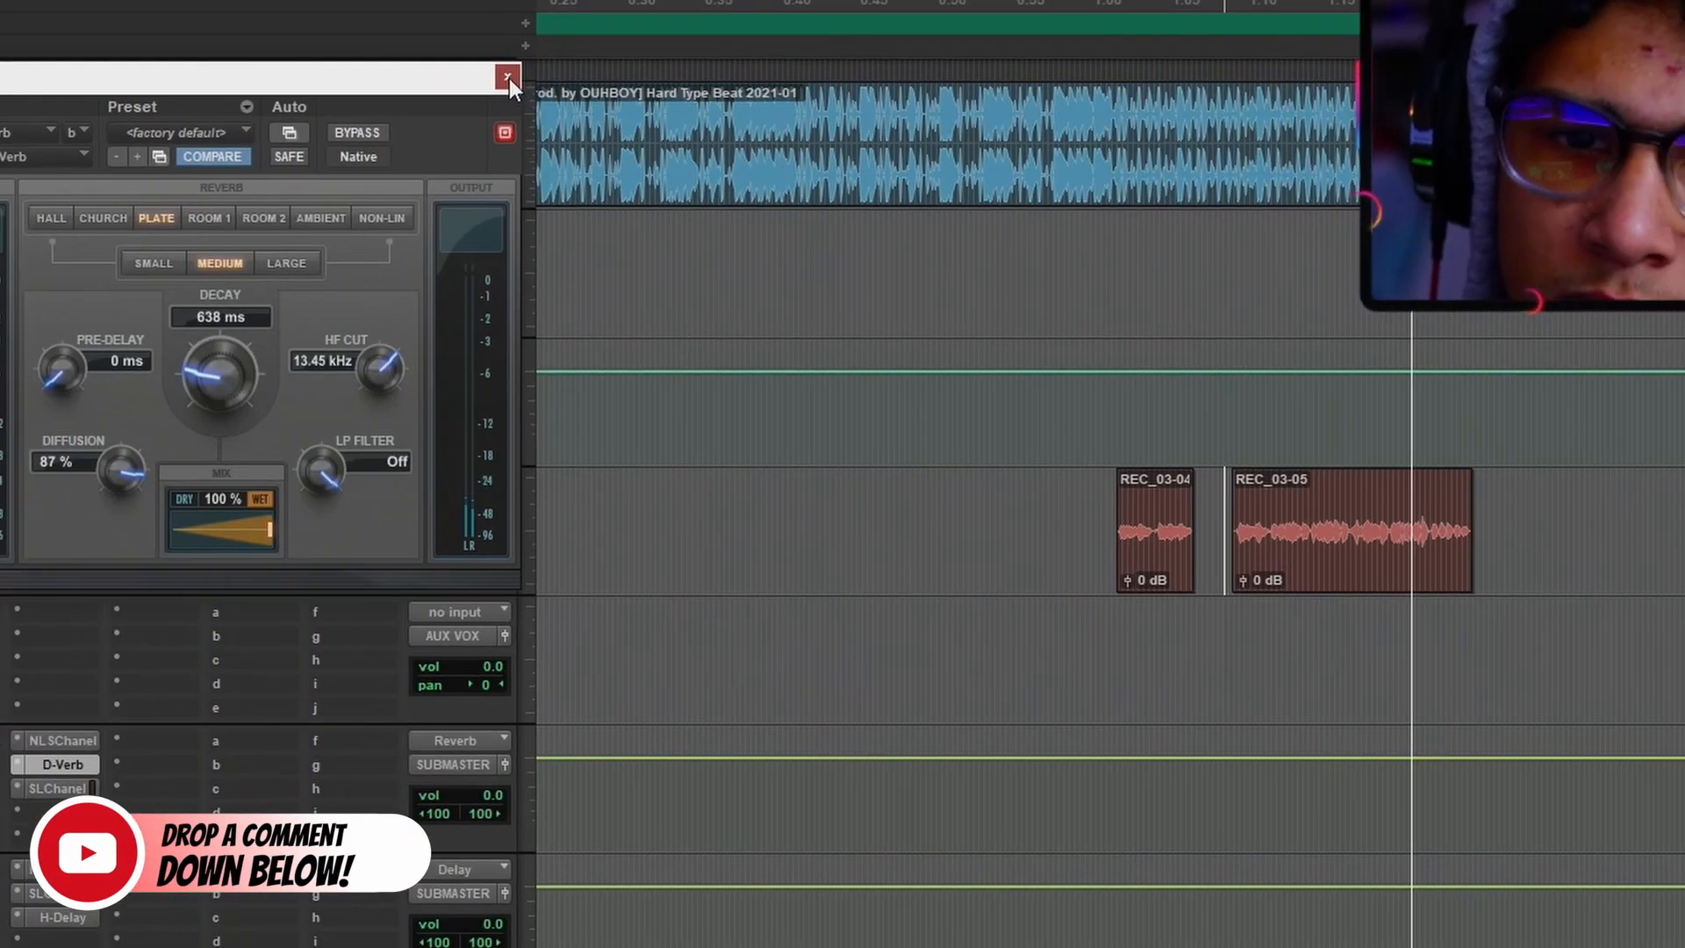
click(485, 46)
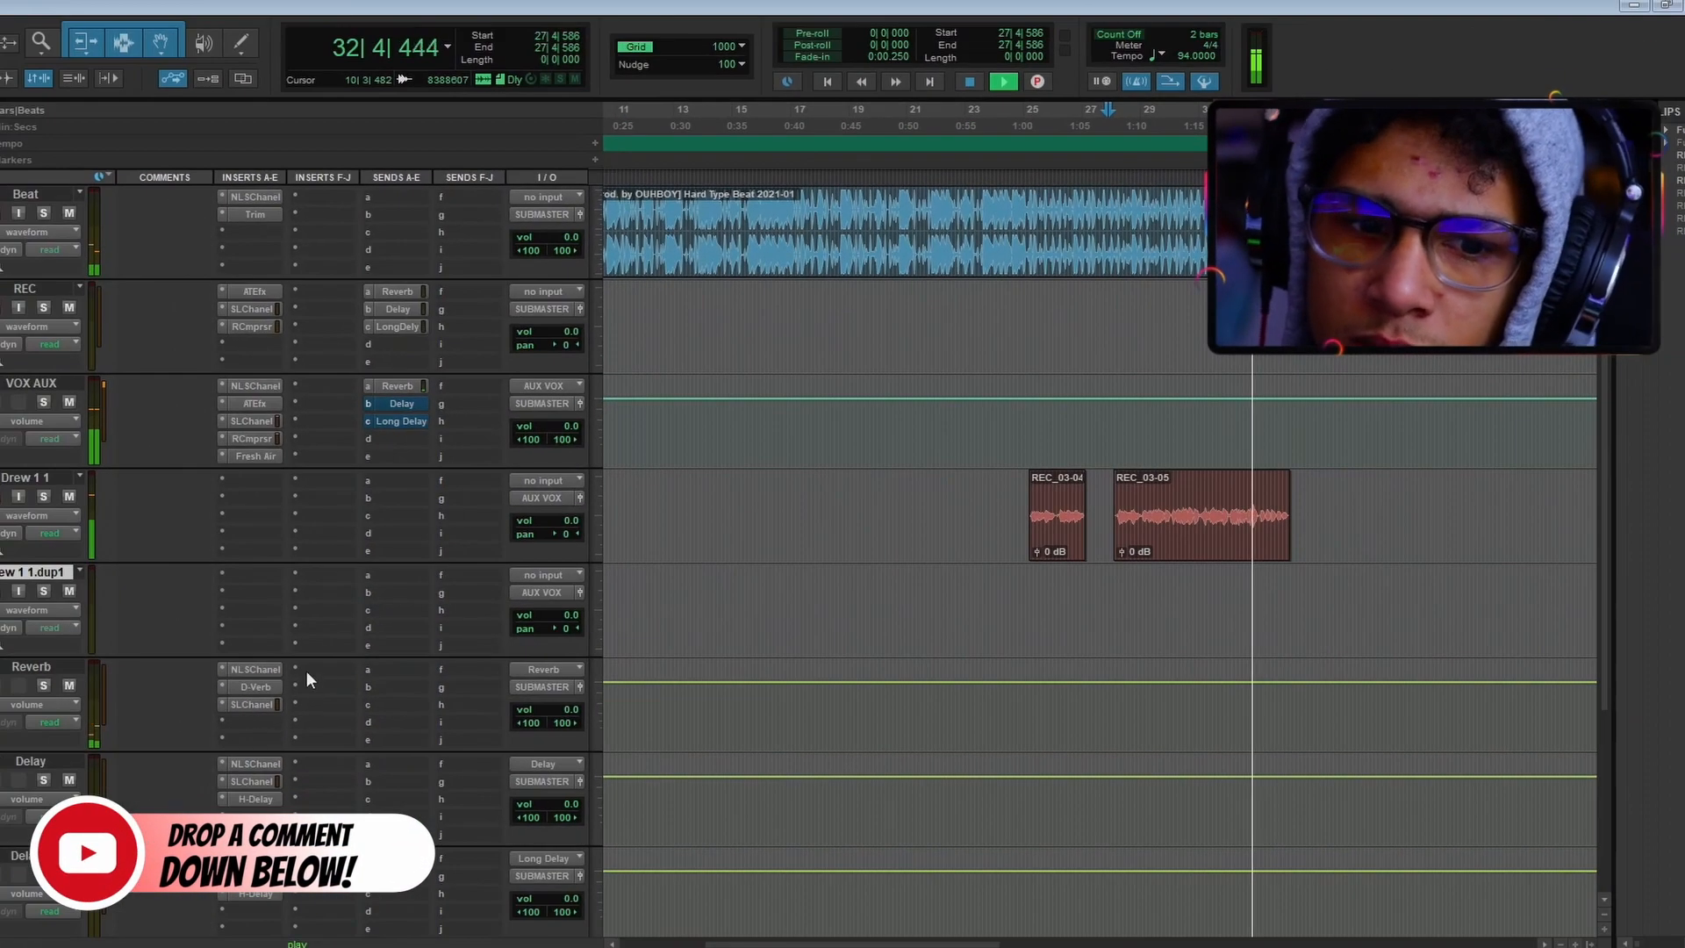
key(space)
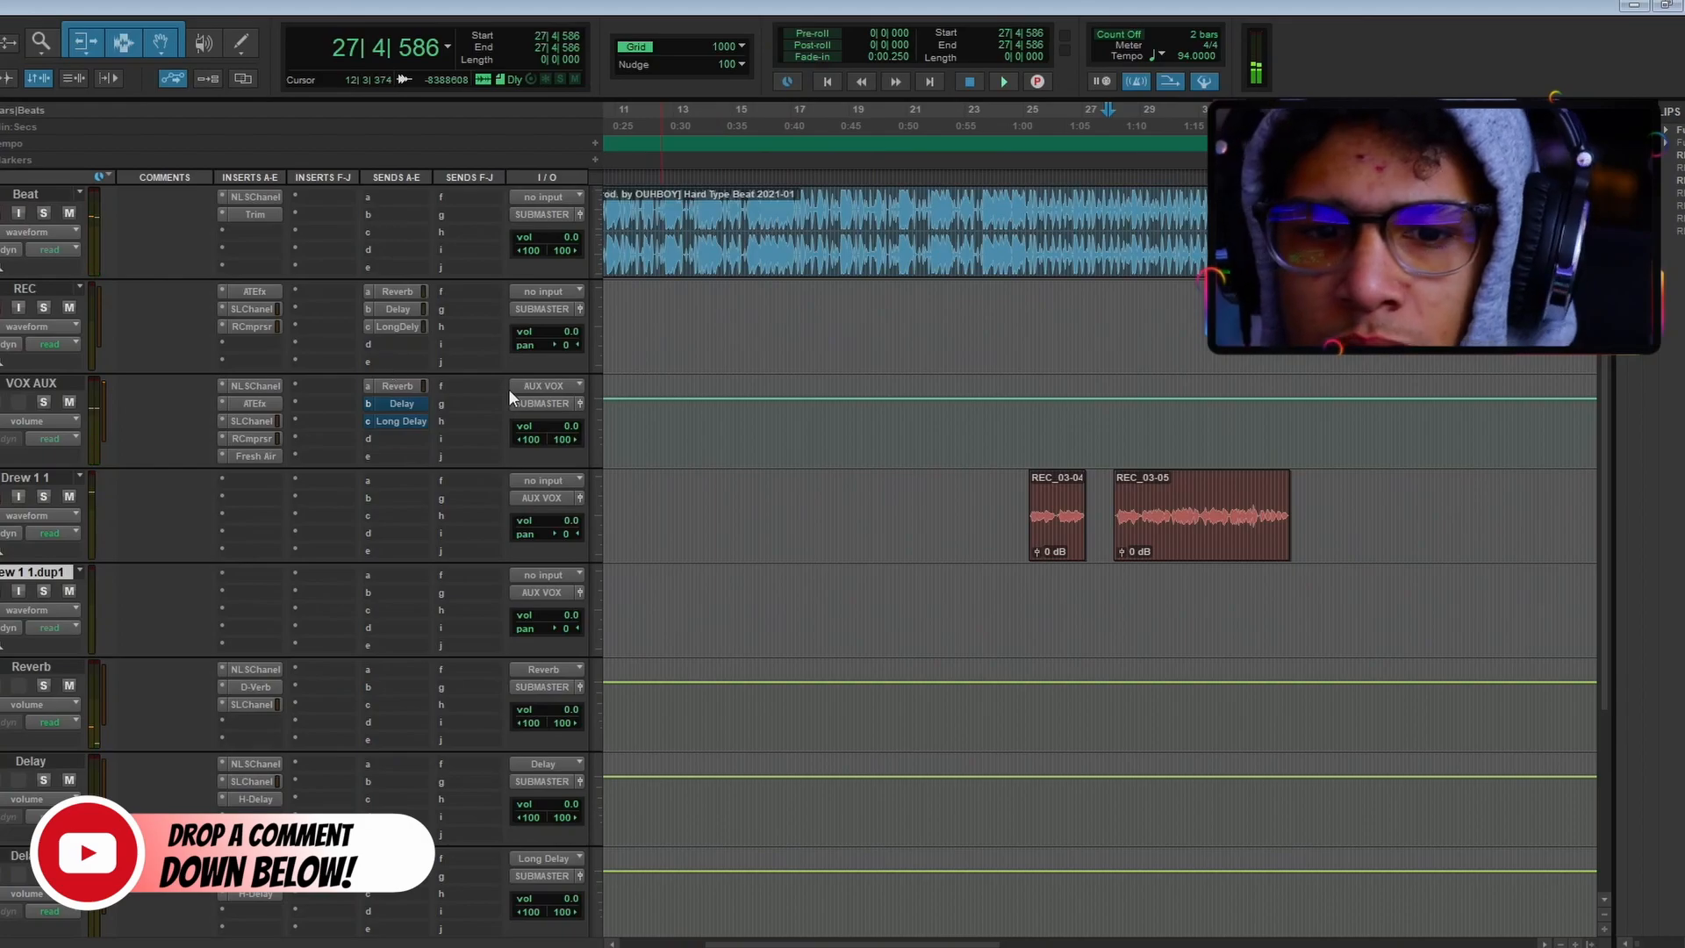
Unmute the Delay send on VOX AUX and audition it at an exaggerated level of +6.7 dB
ctrl+click(424, 402)
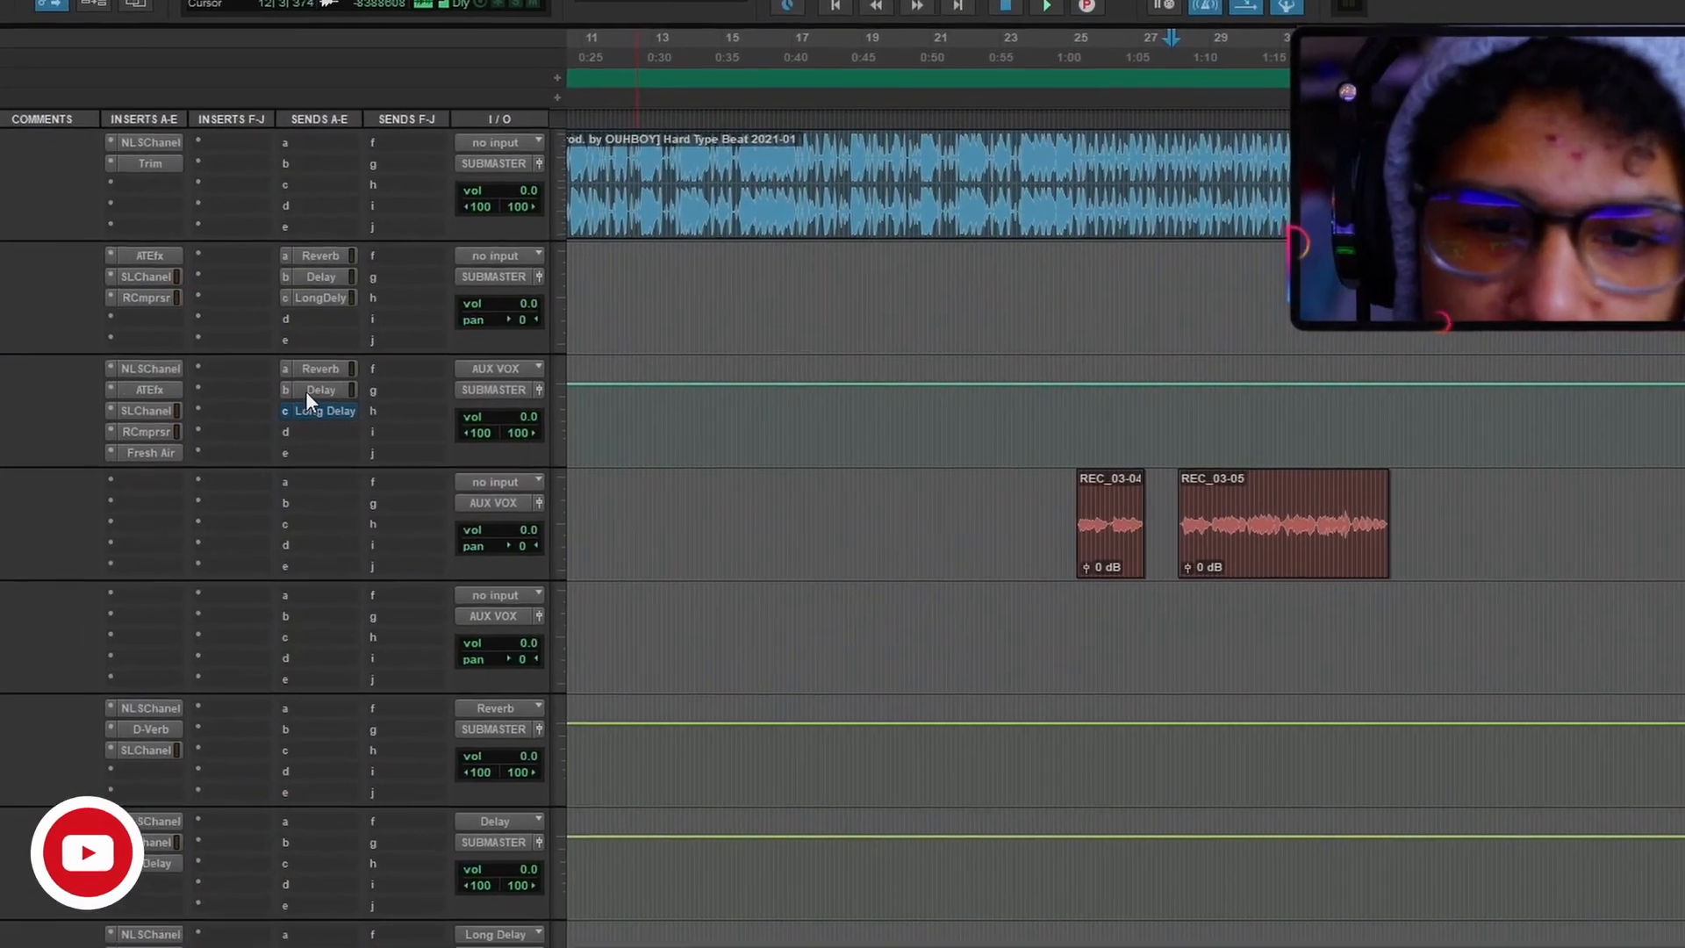
click(424, 402)
key(space)
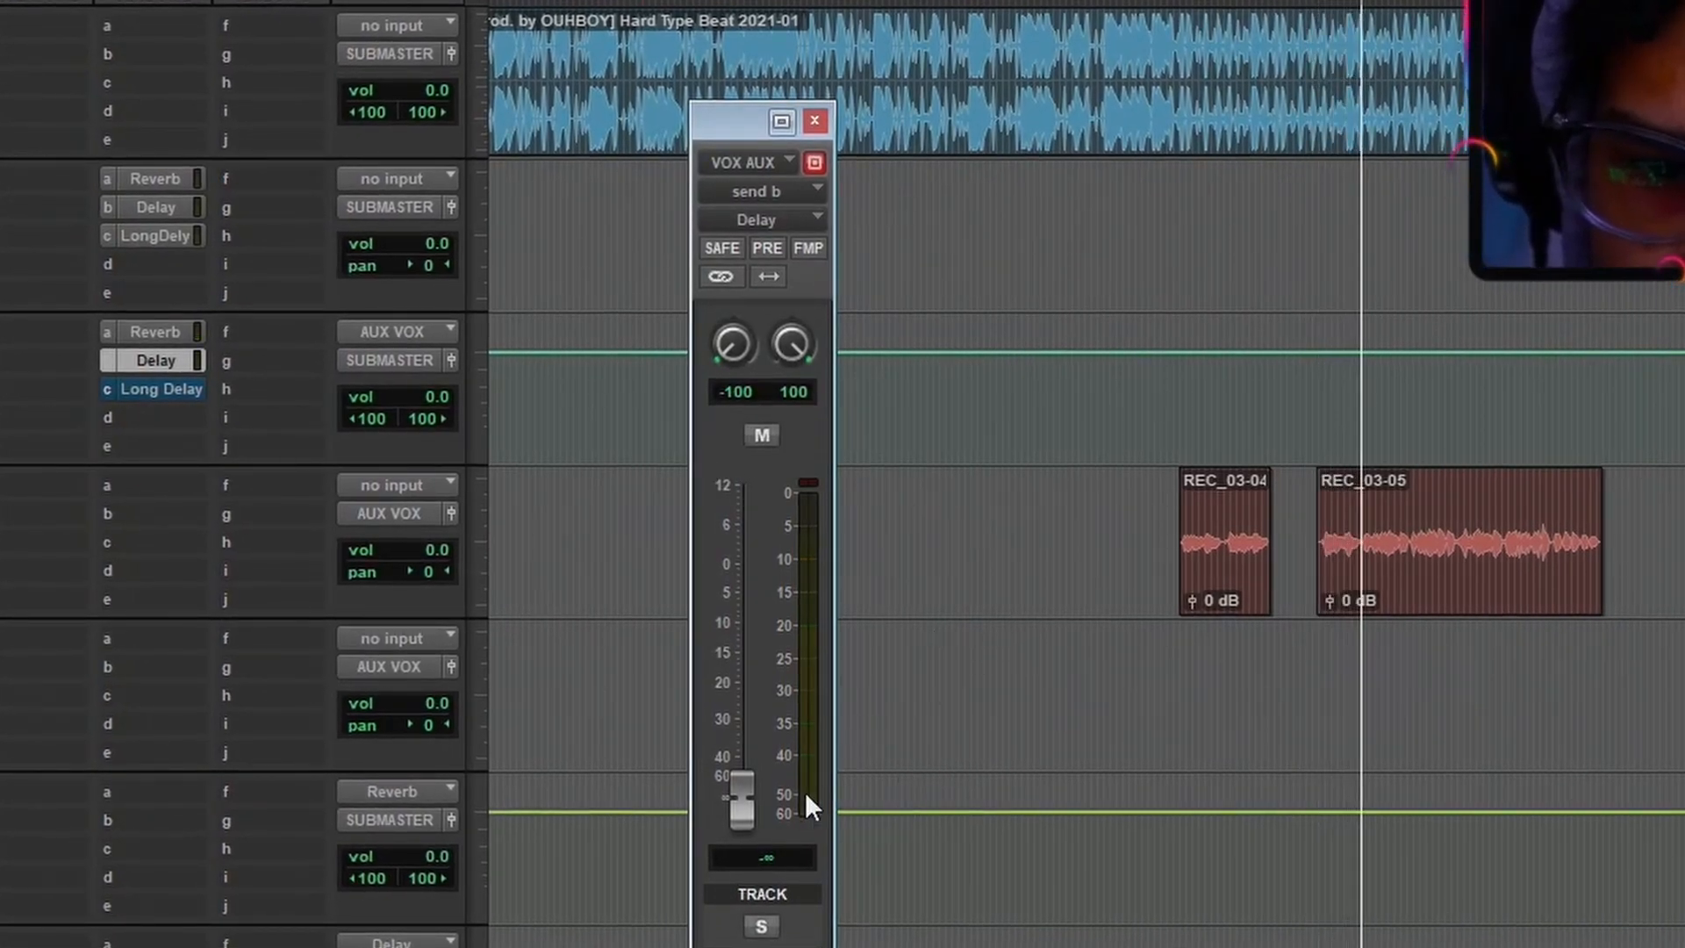
drag(730, 802, 757, 528)
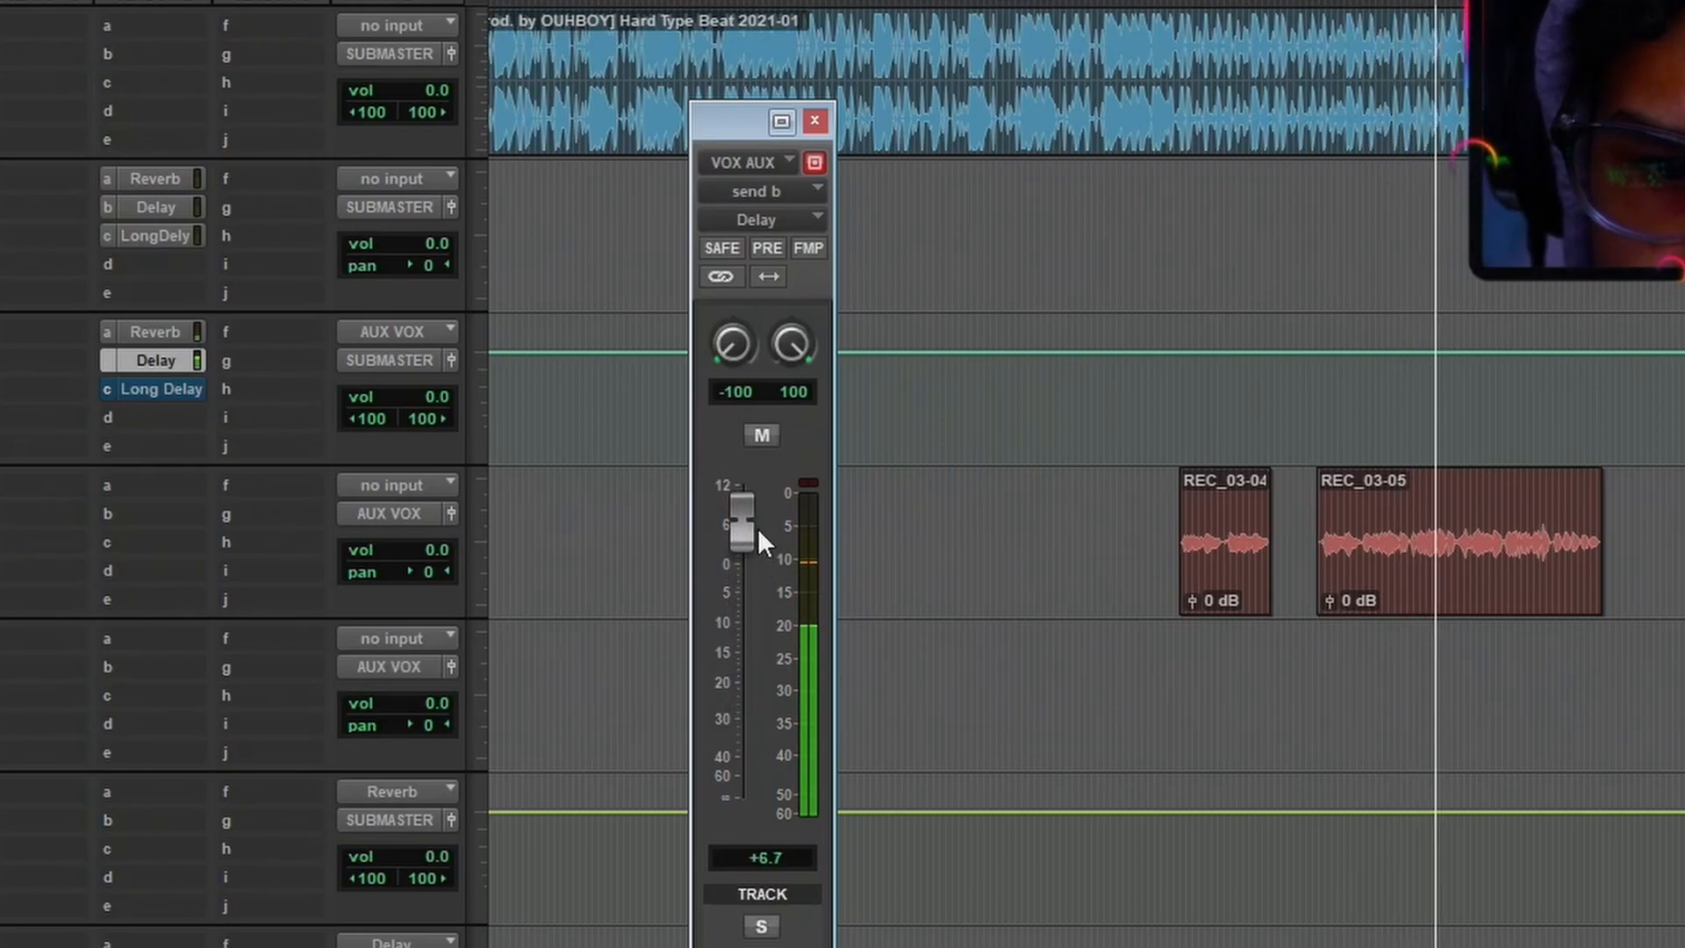
key(space)
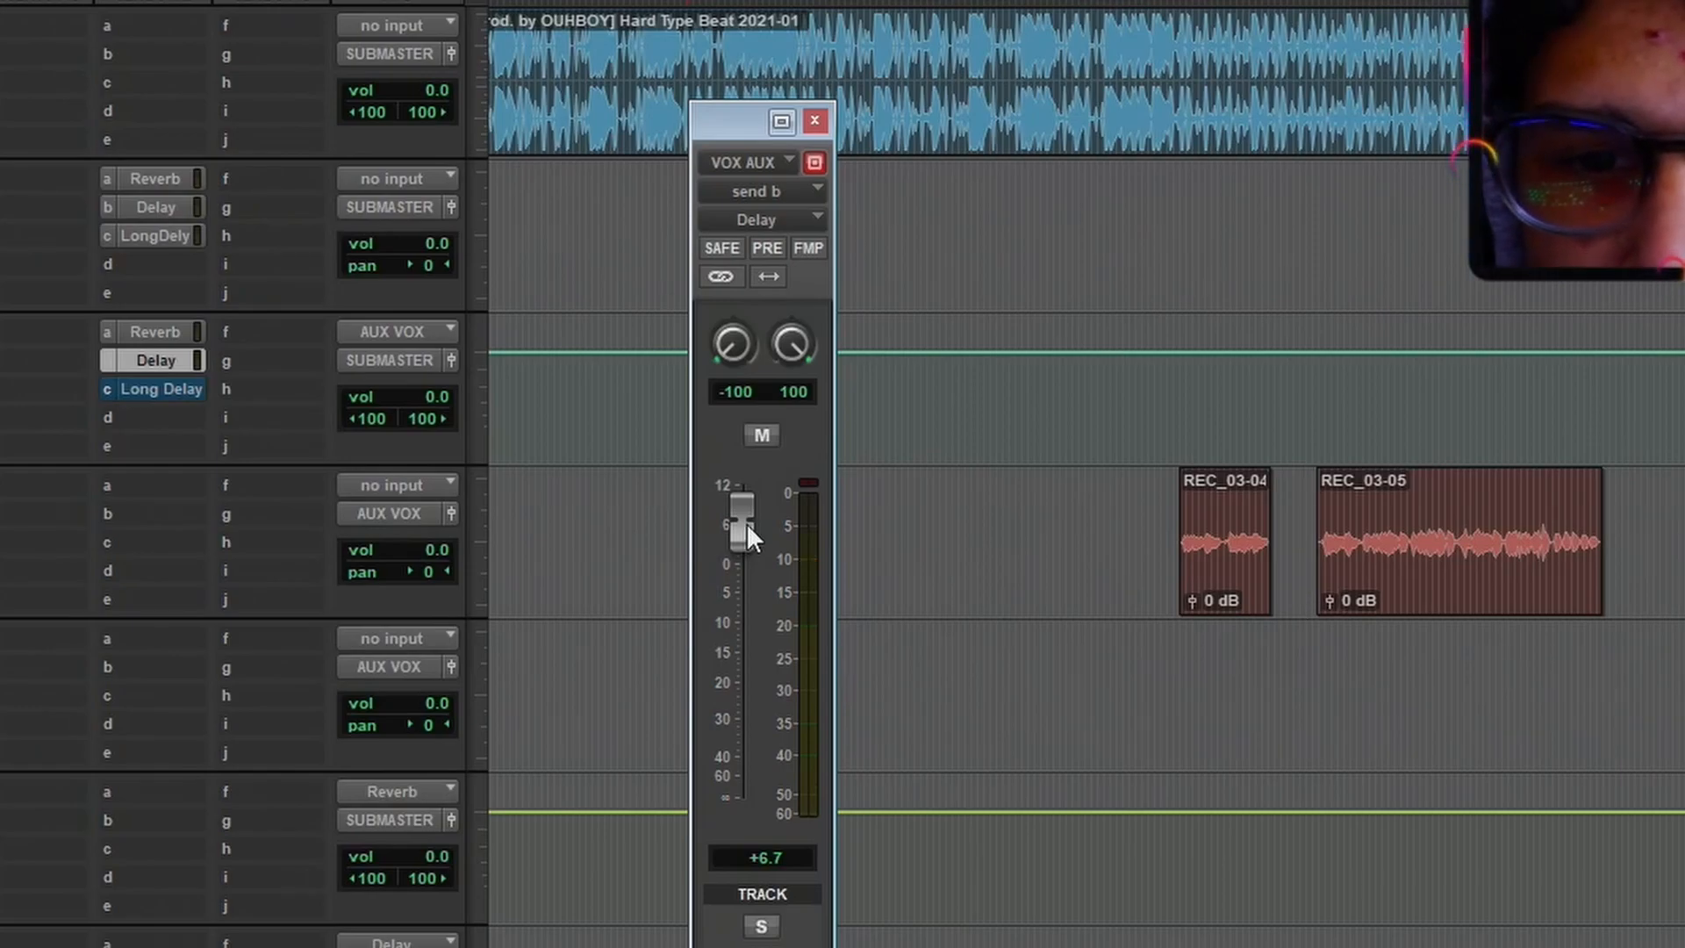
Set the Delay send level on VOX AUX to -23.1 dB during playback and check the Reverb send level
drag(746, 523, 748, 715)
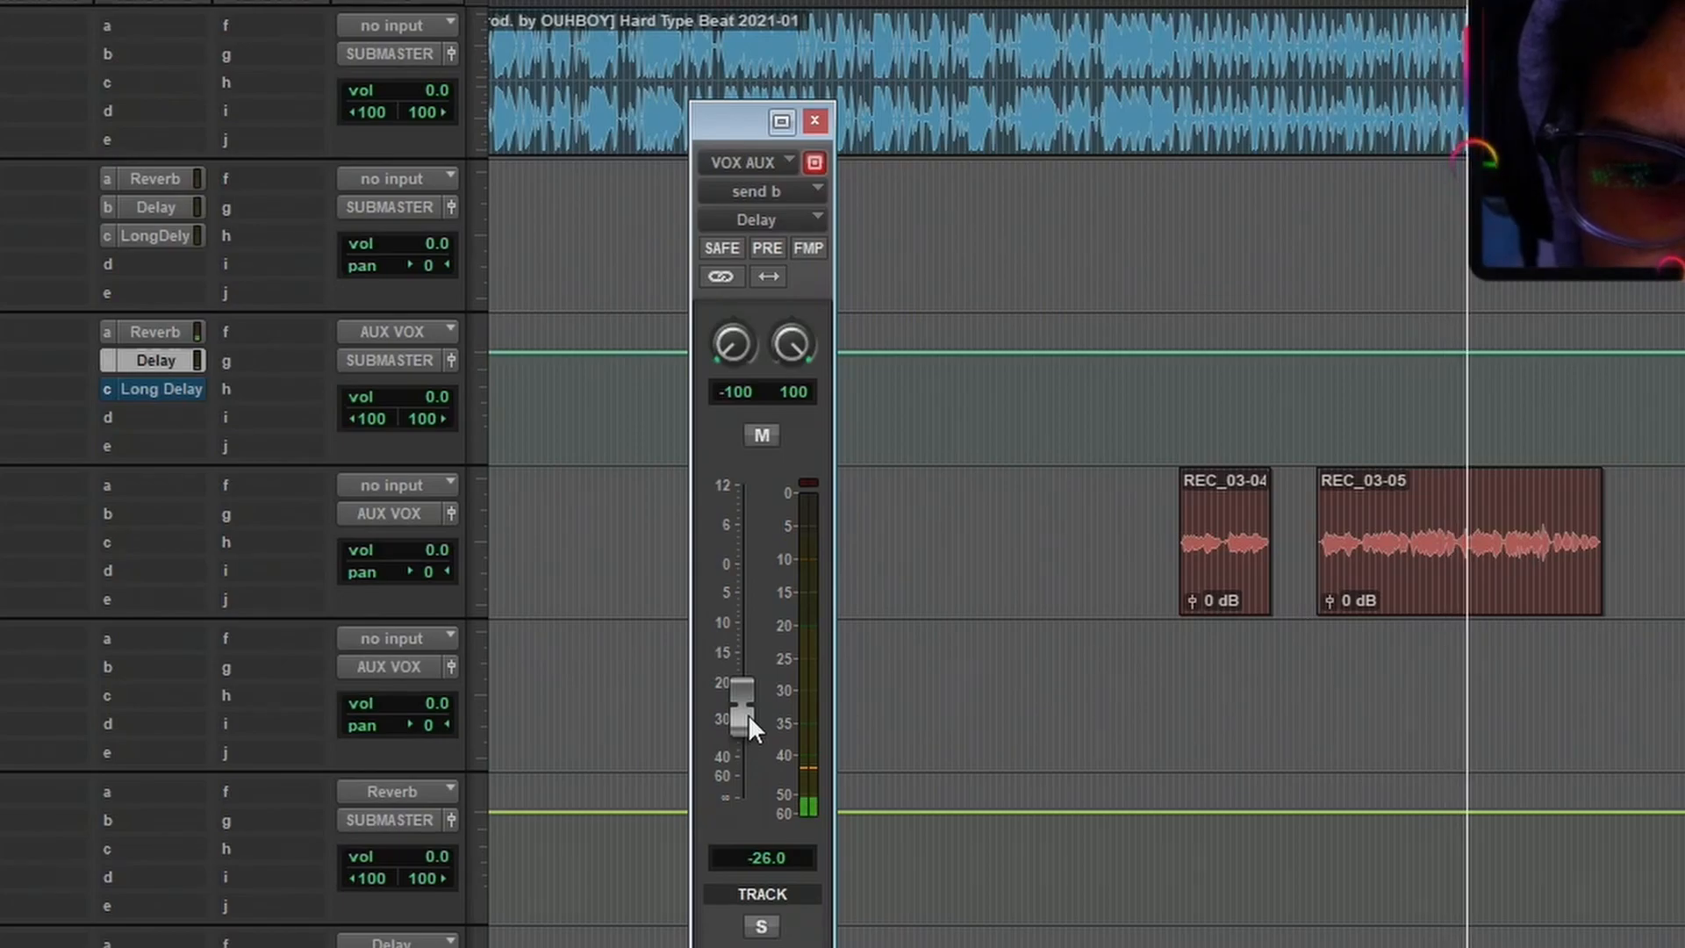
drag(748, 714, 748, 698)
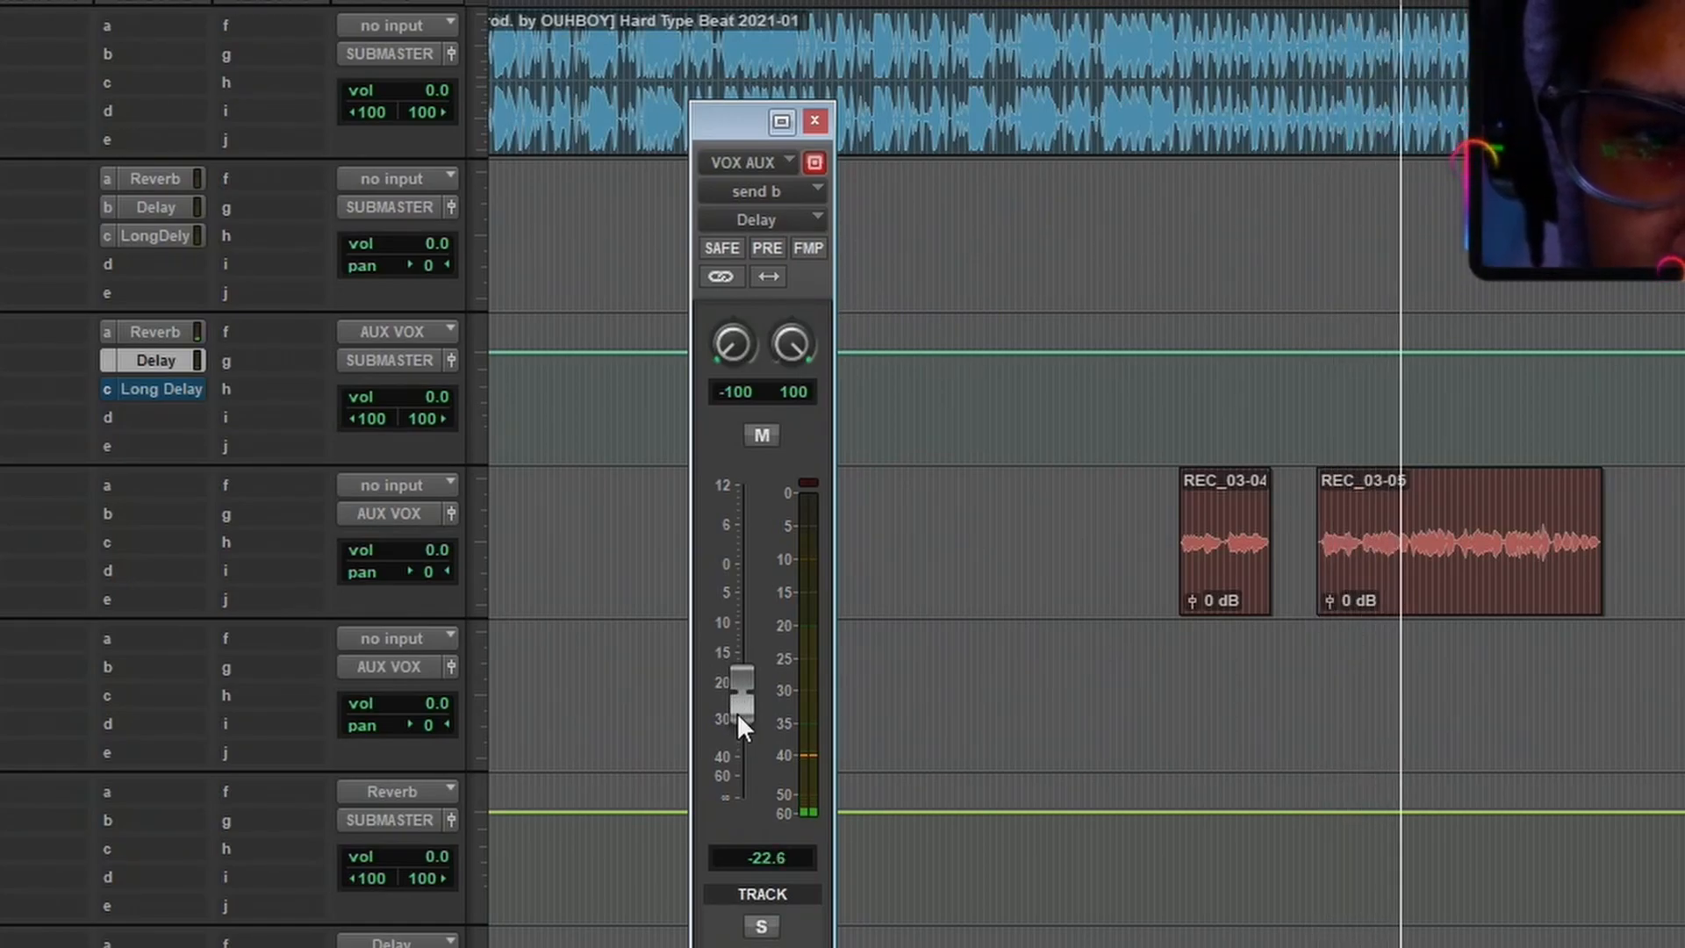
drag(737, 713, 737, 714)
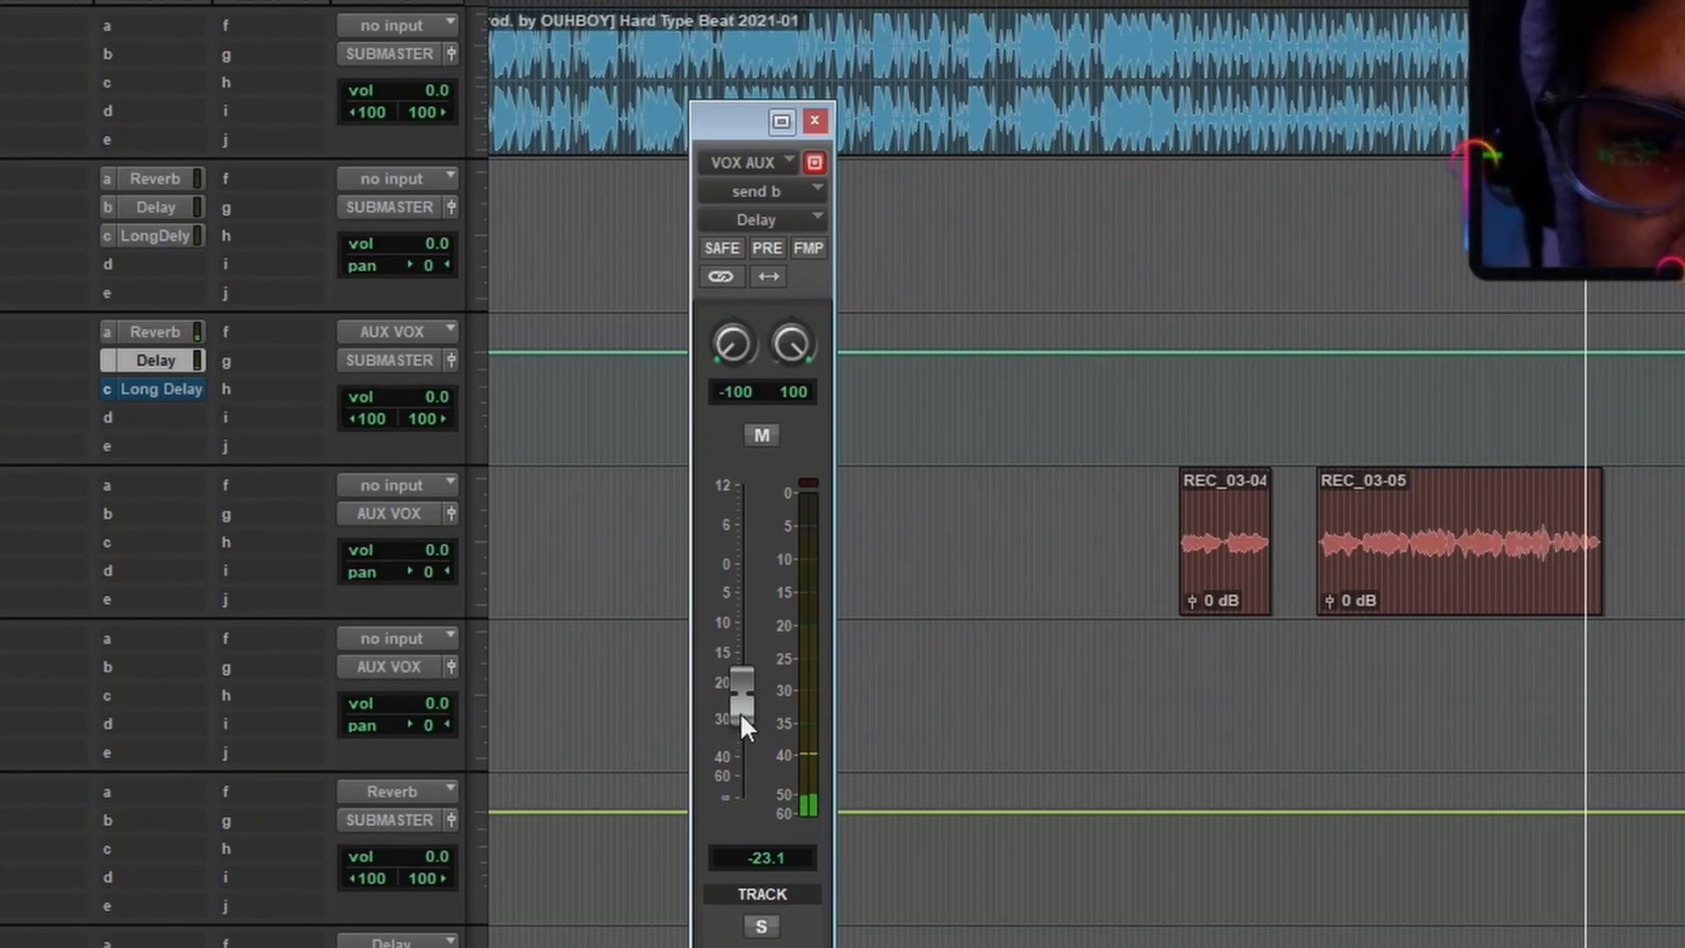
click(156, 333)
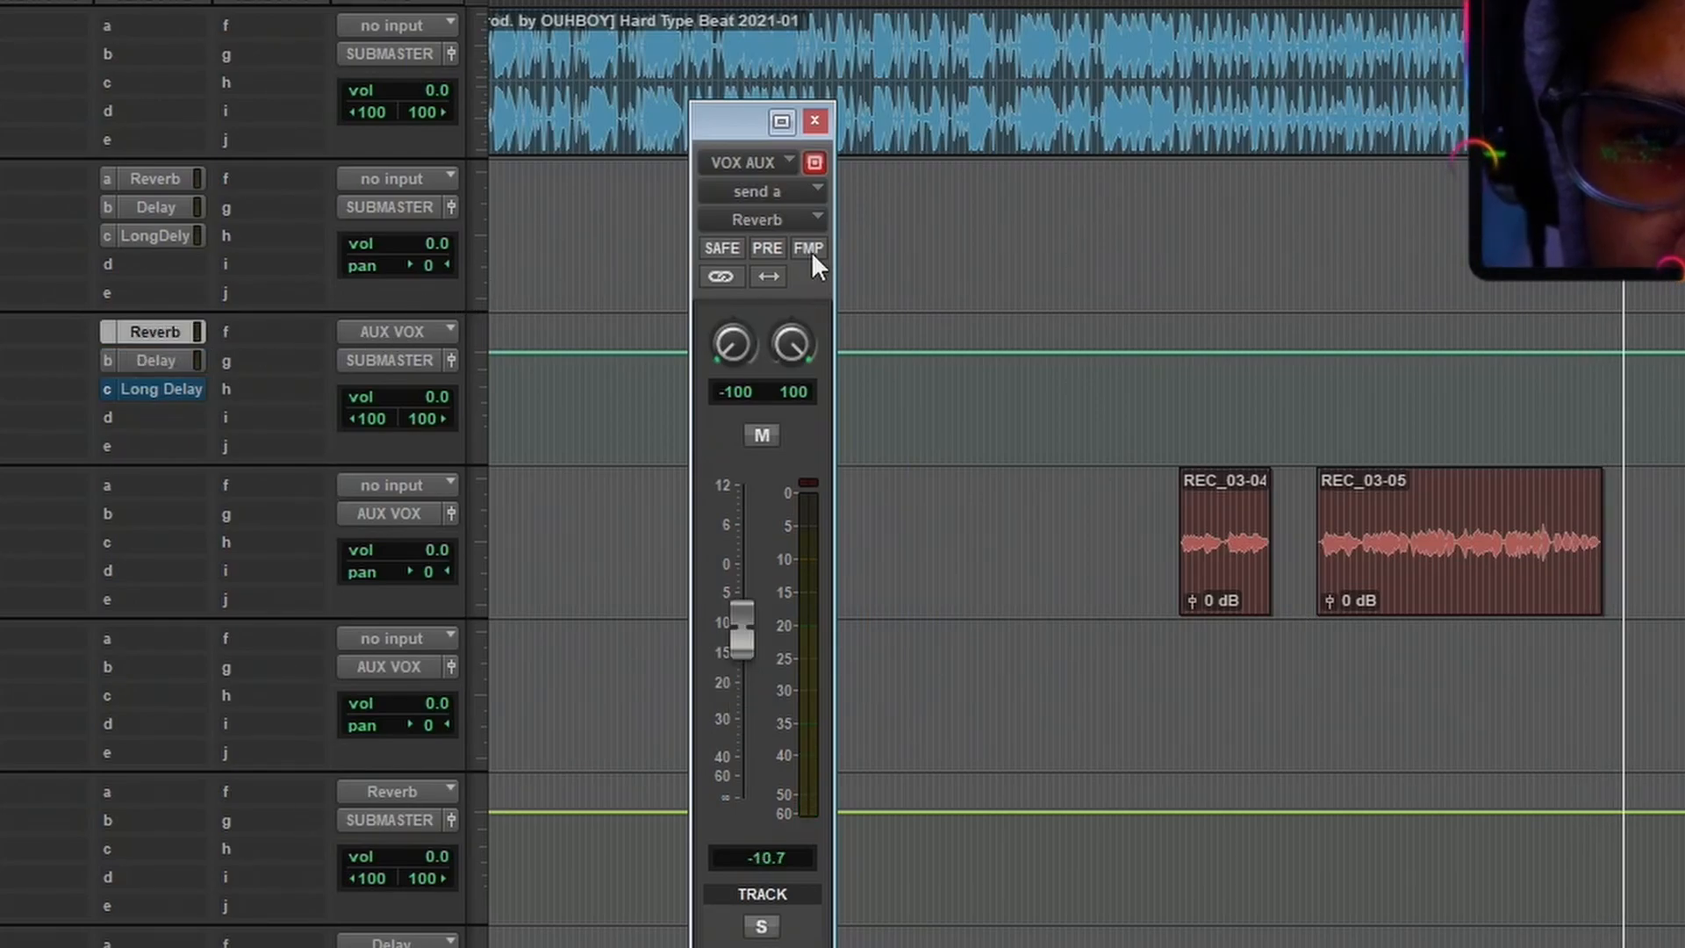
click(814, 120)
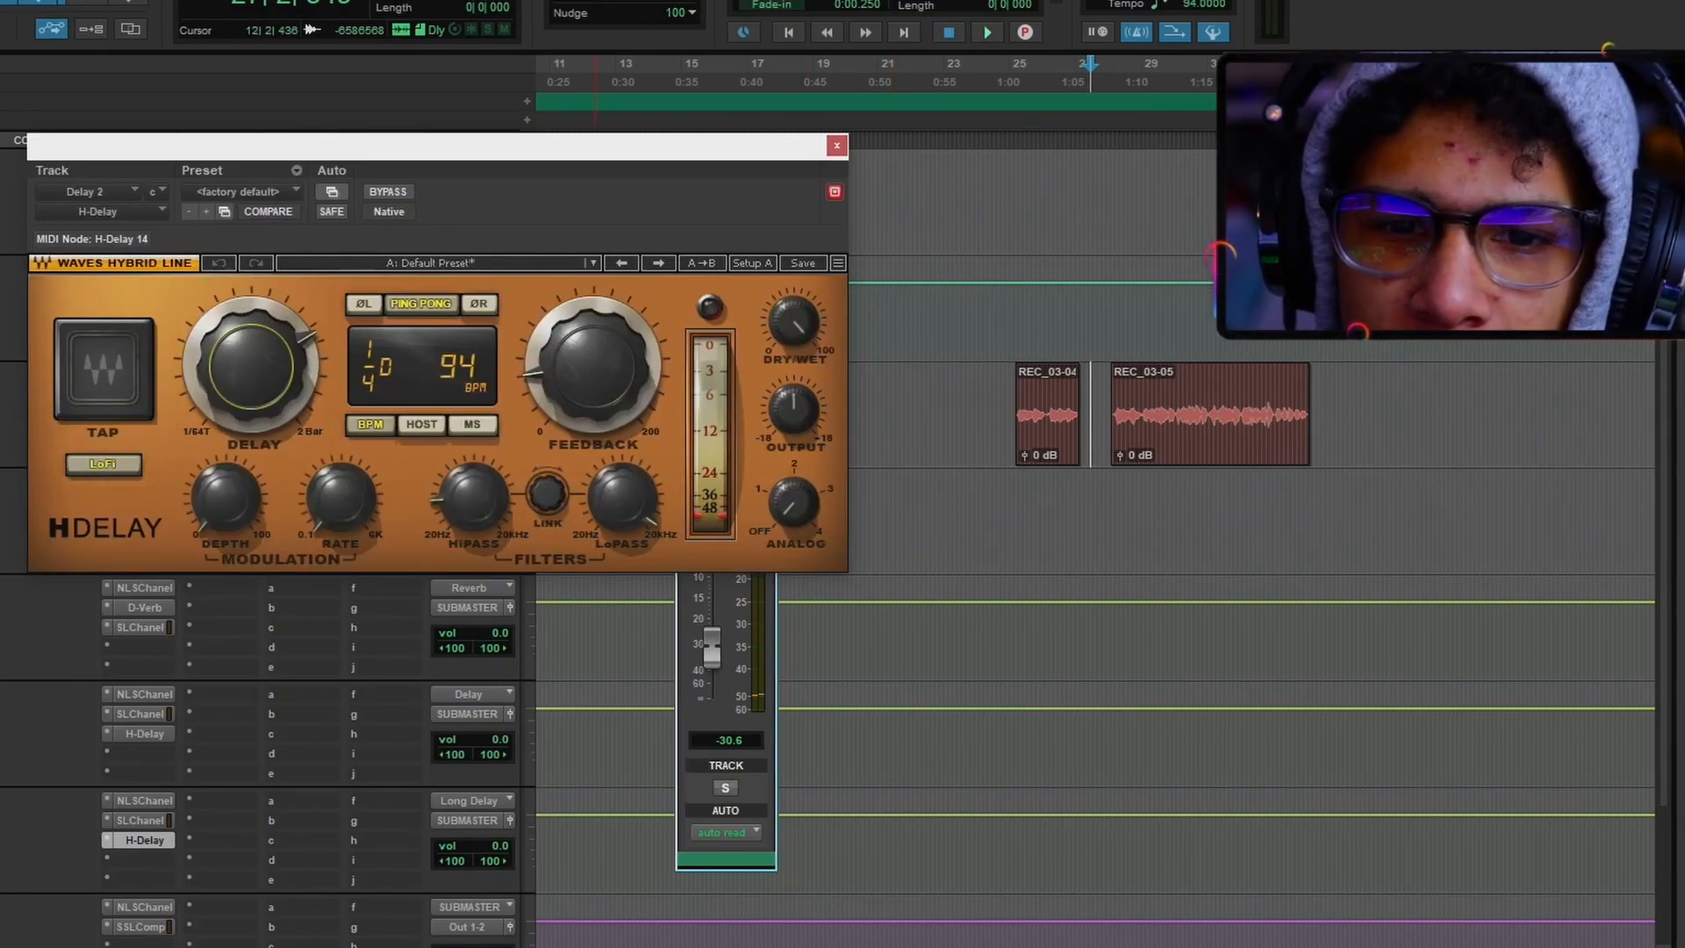
Mute the Reverb and Delay sends on VOX AUX and raise the Long Delay send to about -22 dB during playback
click(836, 146)
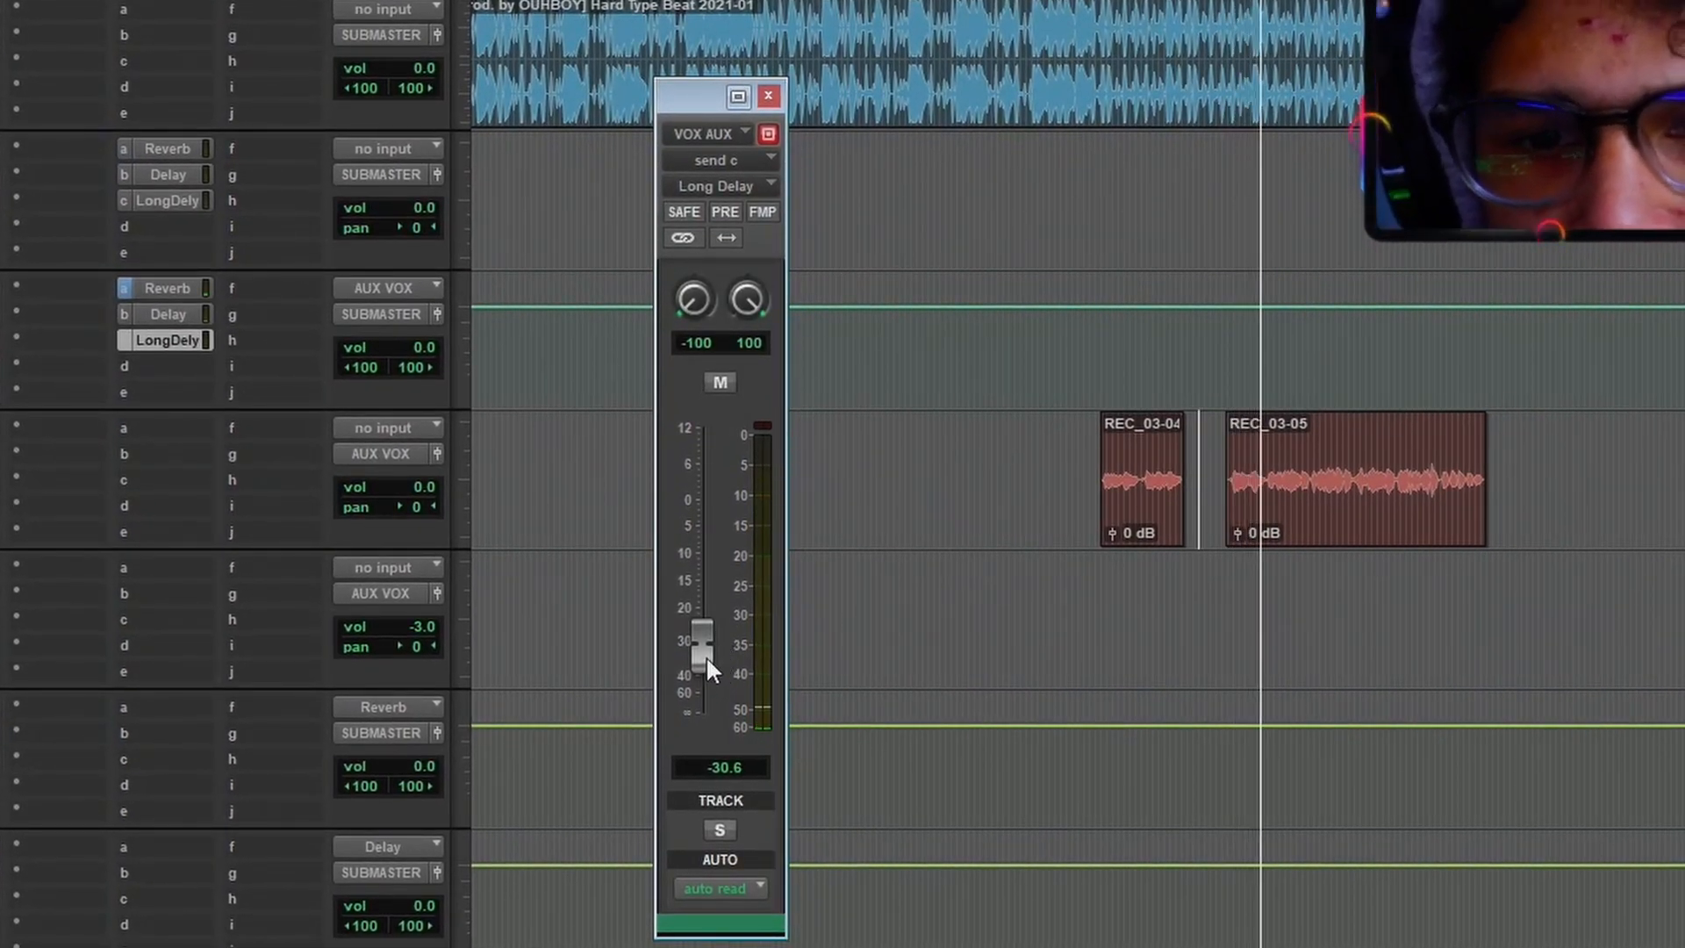
mouse_move(702, 651)
mouse_down()
mouse_move(702, 489)
mouse_move(671, 772)
mouse_move(693, 635)
mouse_up()
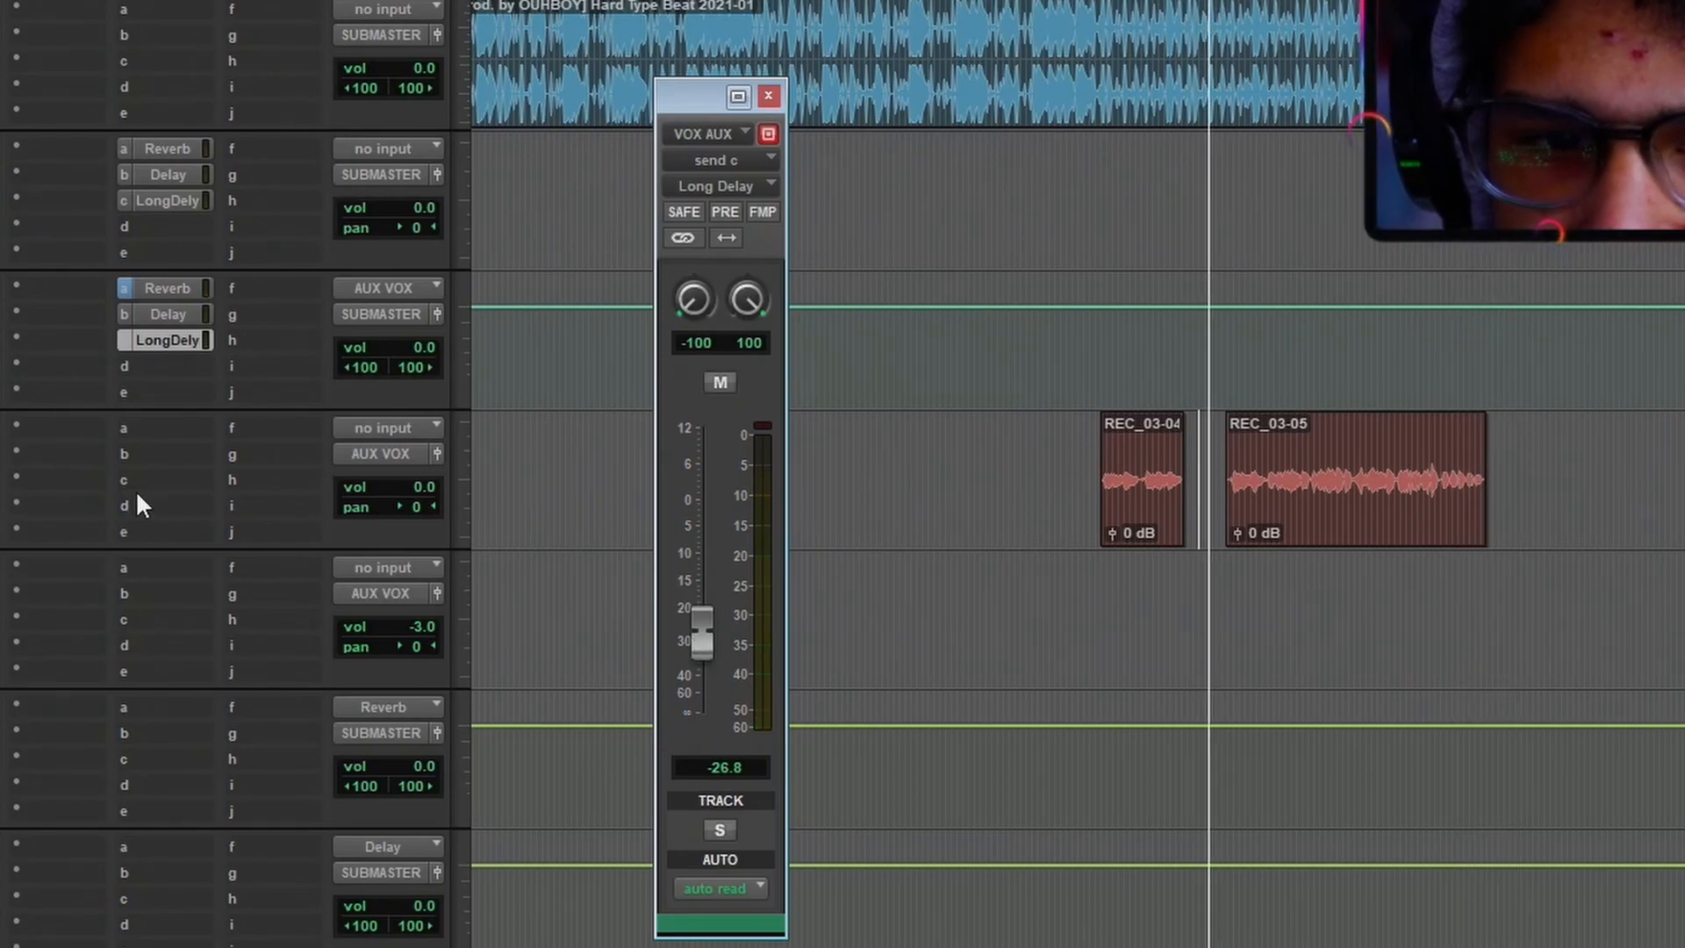
ctrl+click(163, 315)
ctrl+click(165, 290)
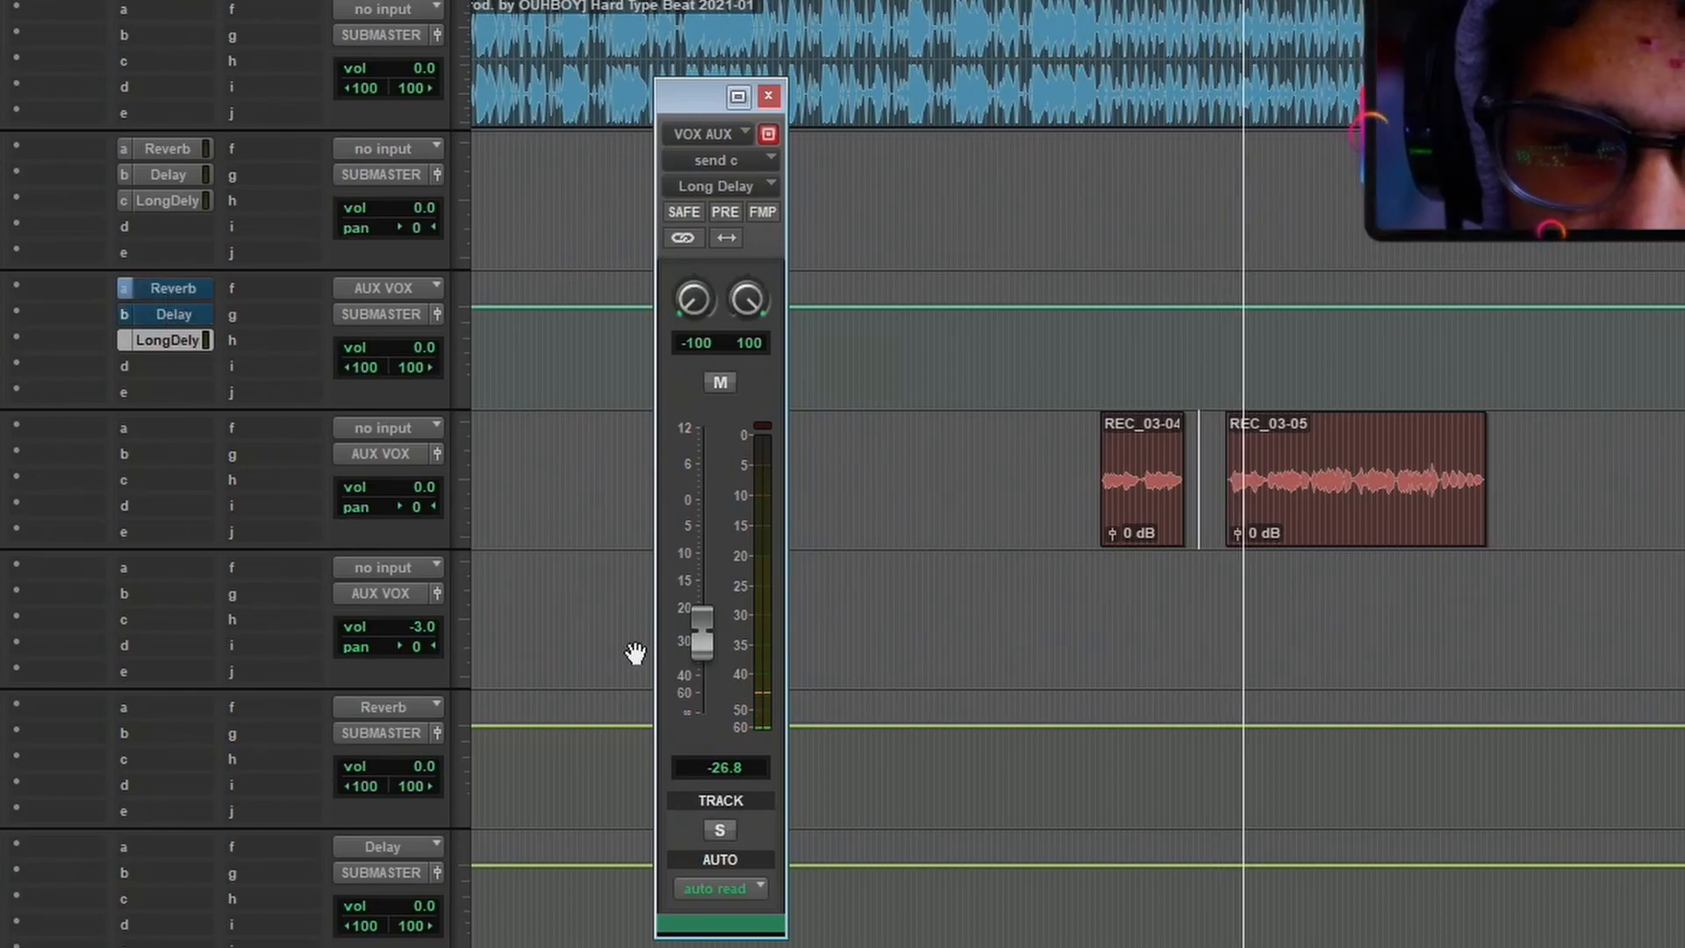
mouse_move(697, 644)
mouse_down()
mouse_move(700, 604)
mouse_move(699, 628)
mouse_up()
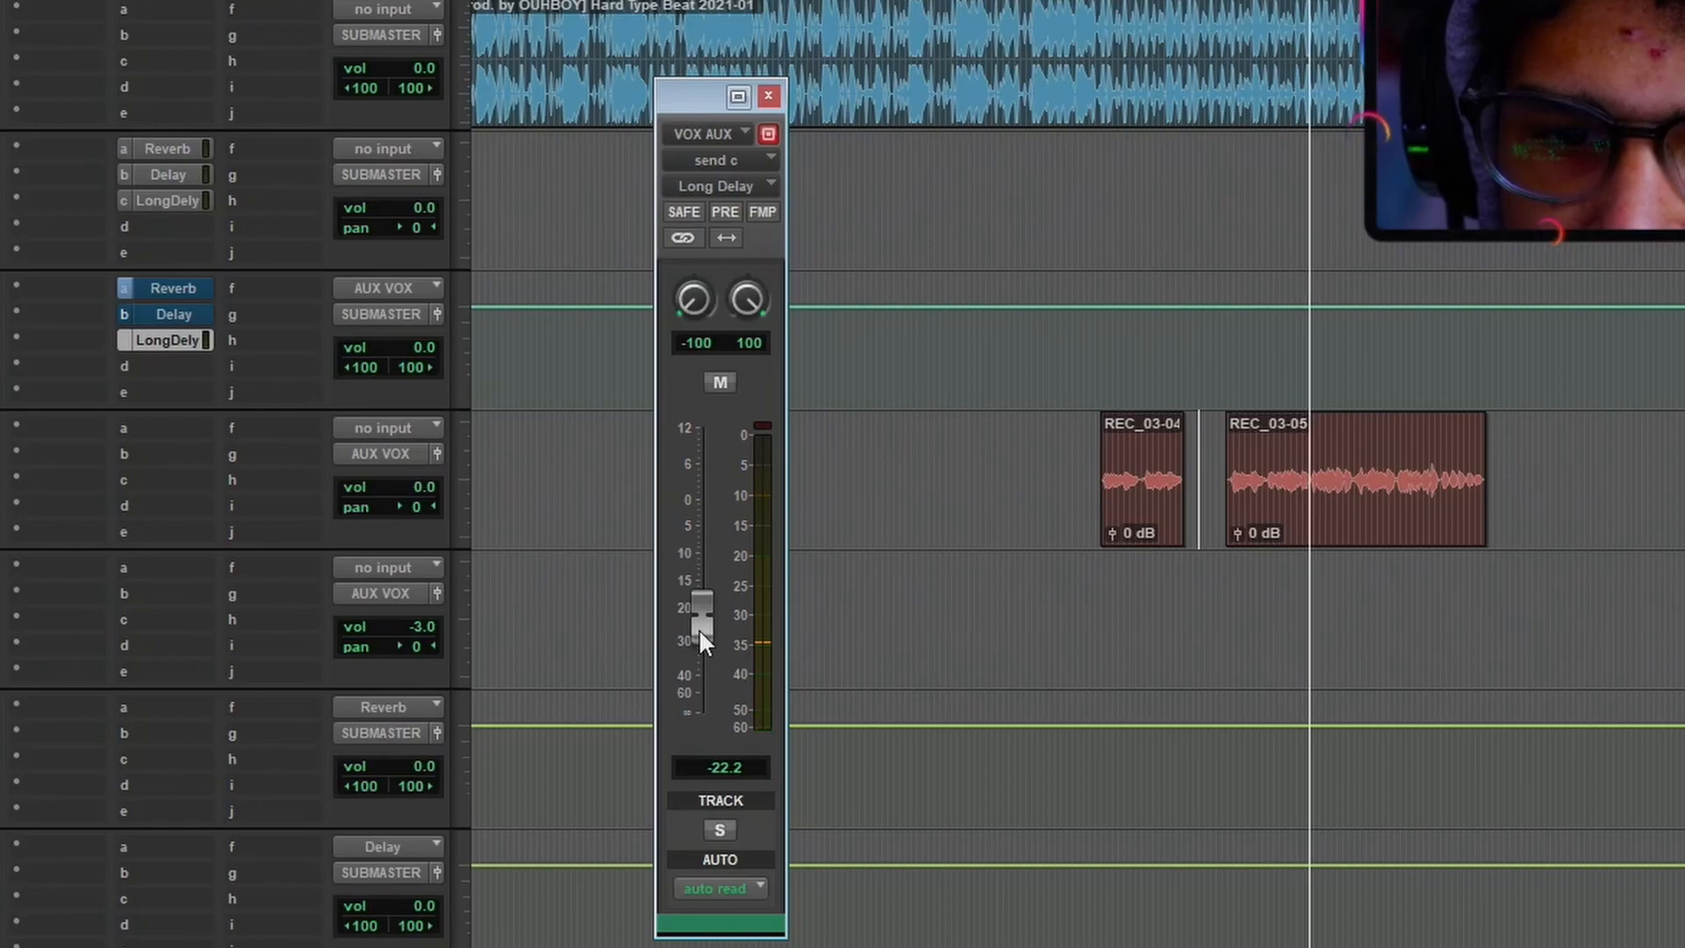
drag(699, 628, 698, 627)
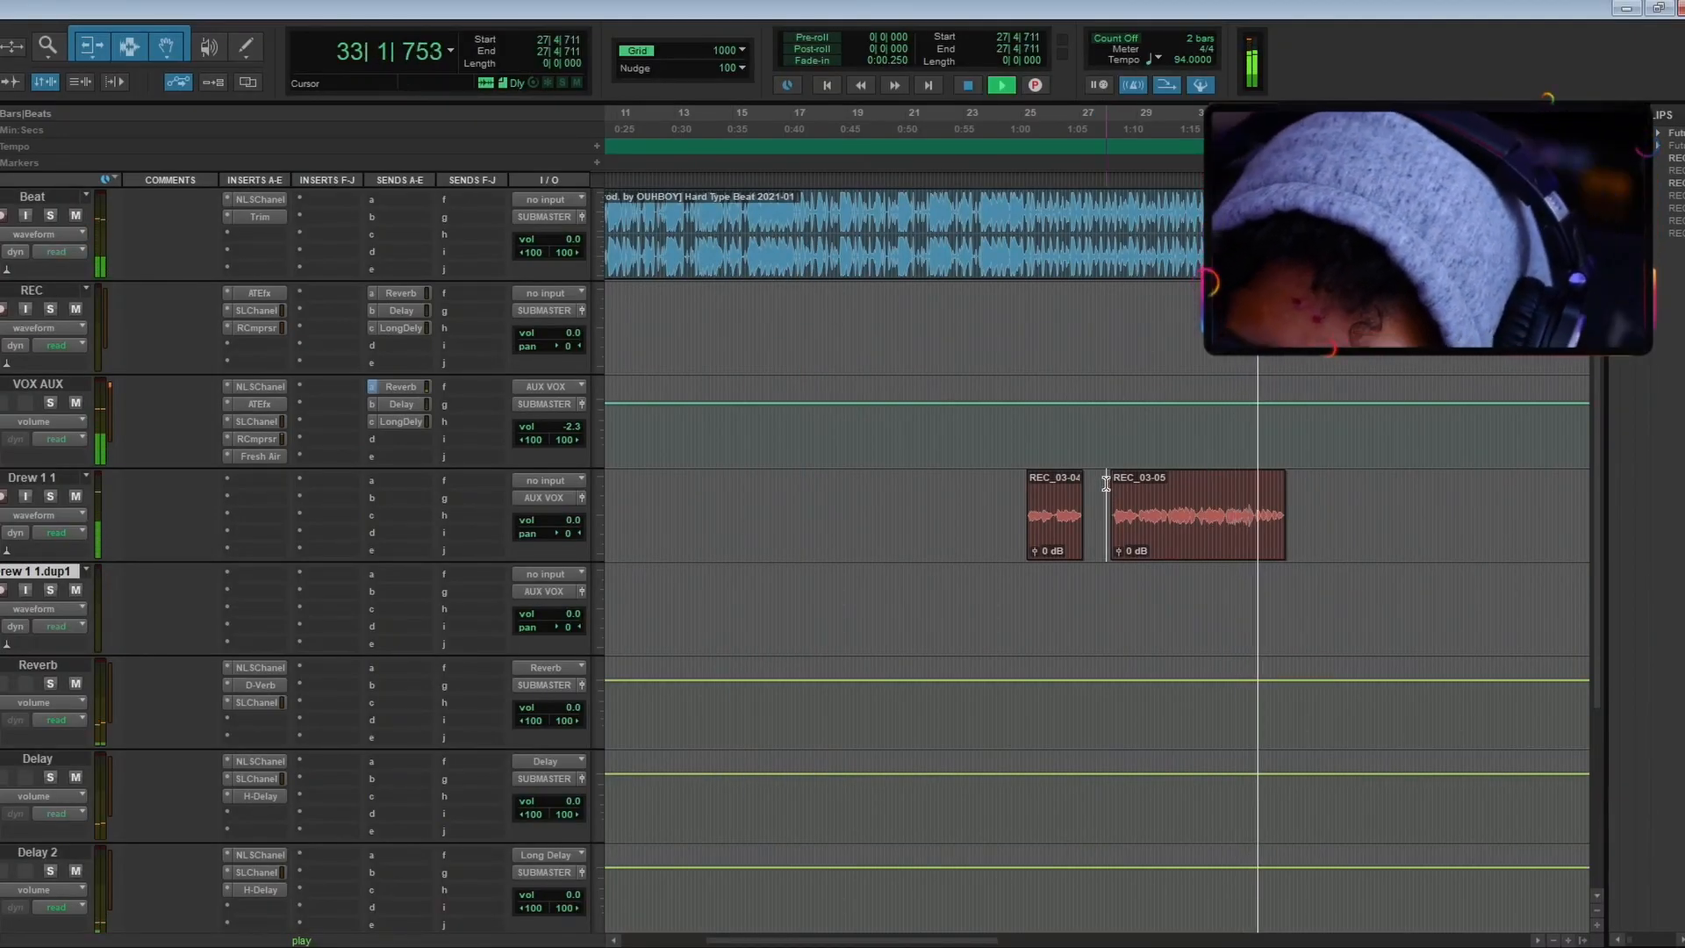
Write volume automation on VOX AUX in latch mode while playing the vocal clips
key(space)
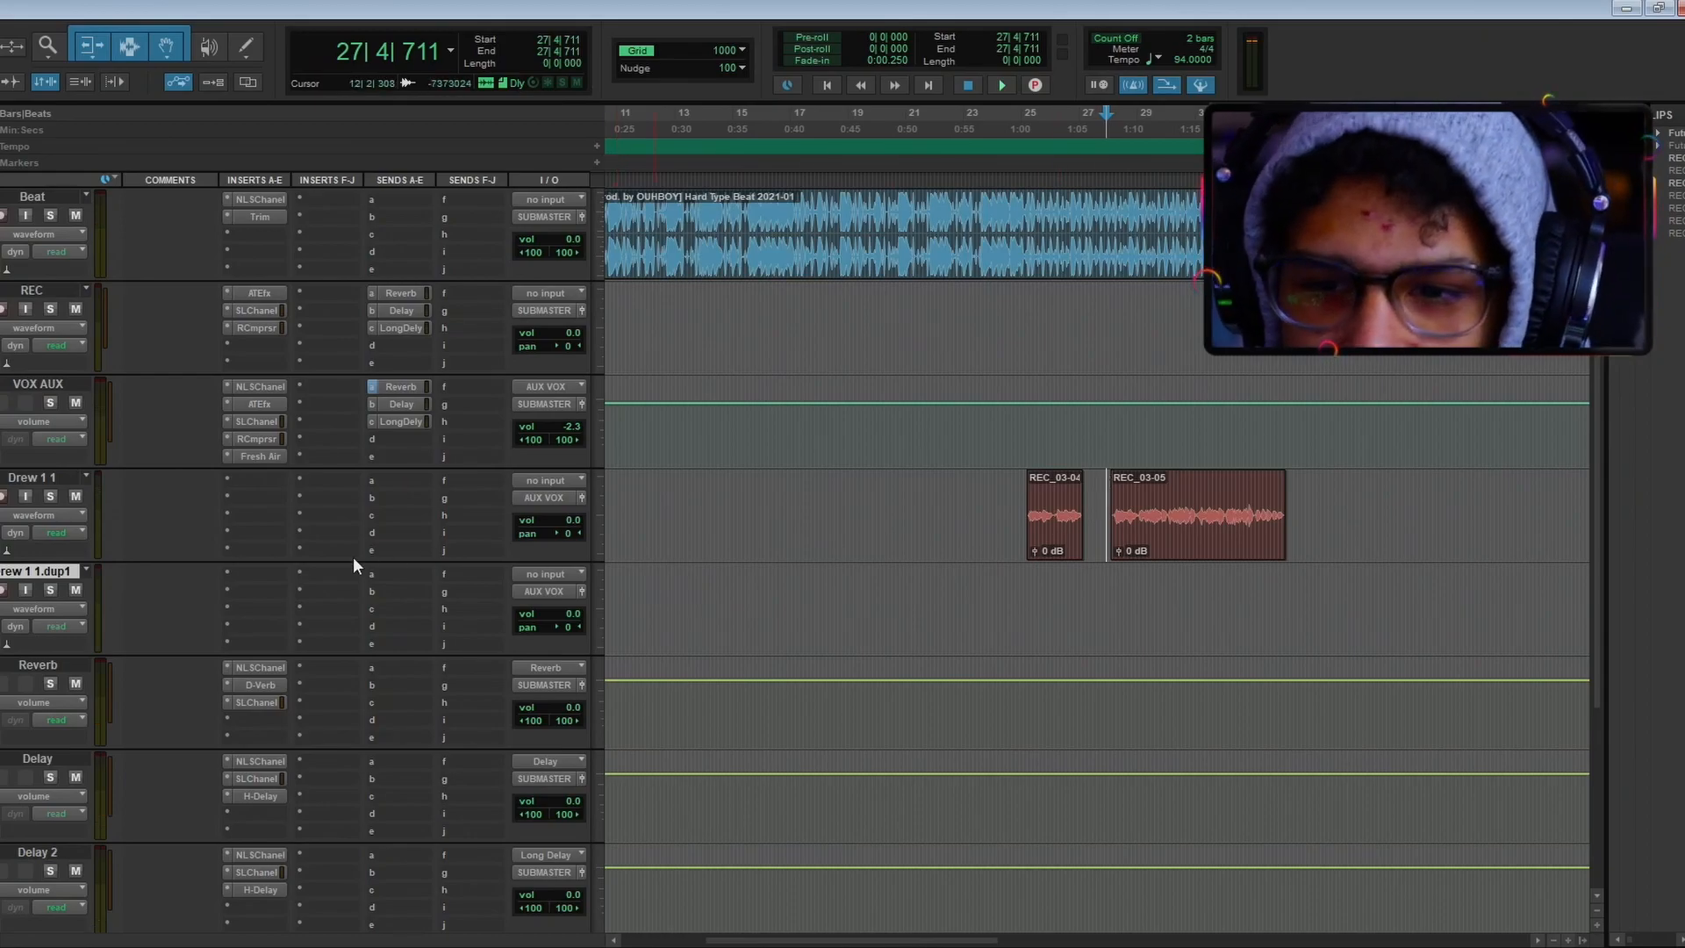
key(ctrl+equal)
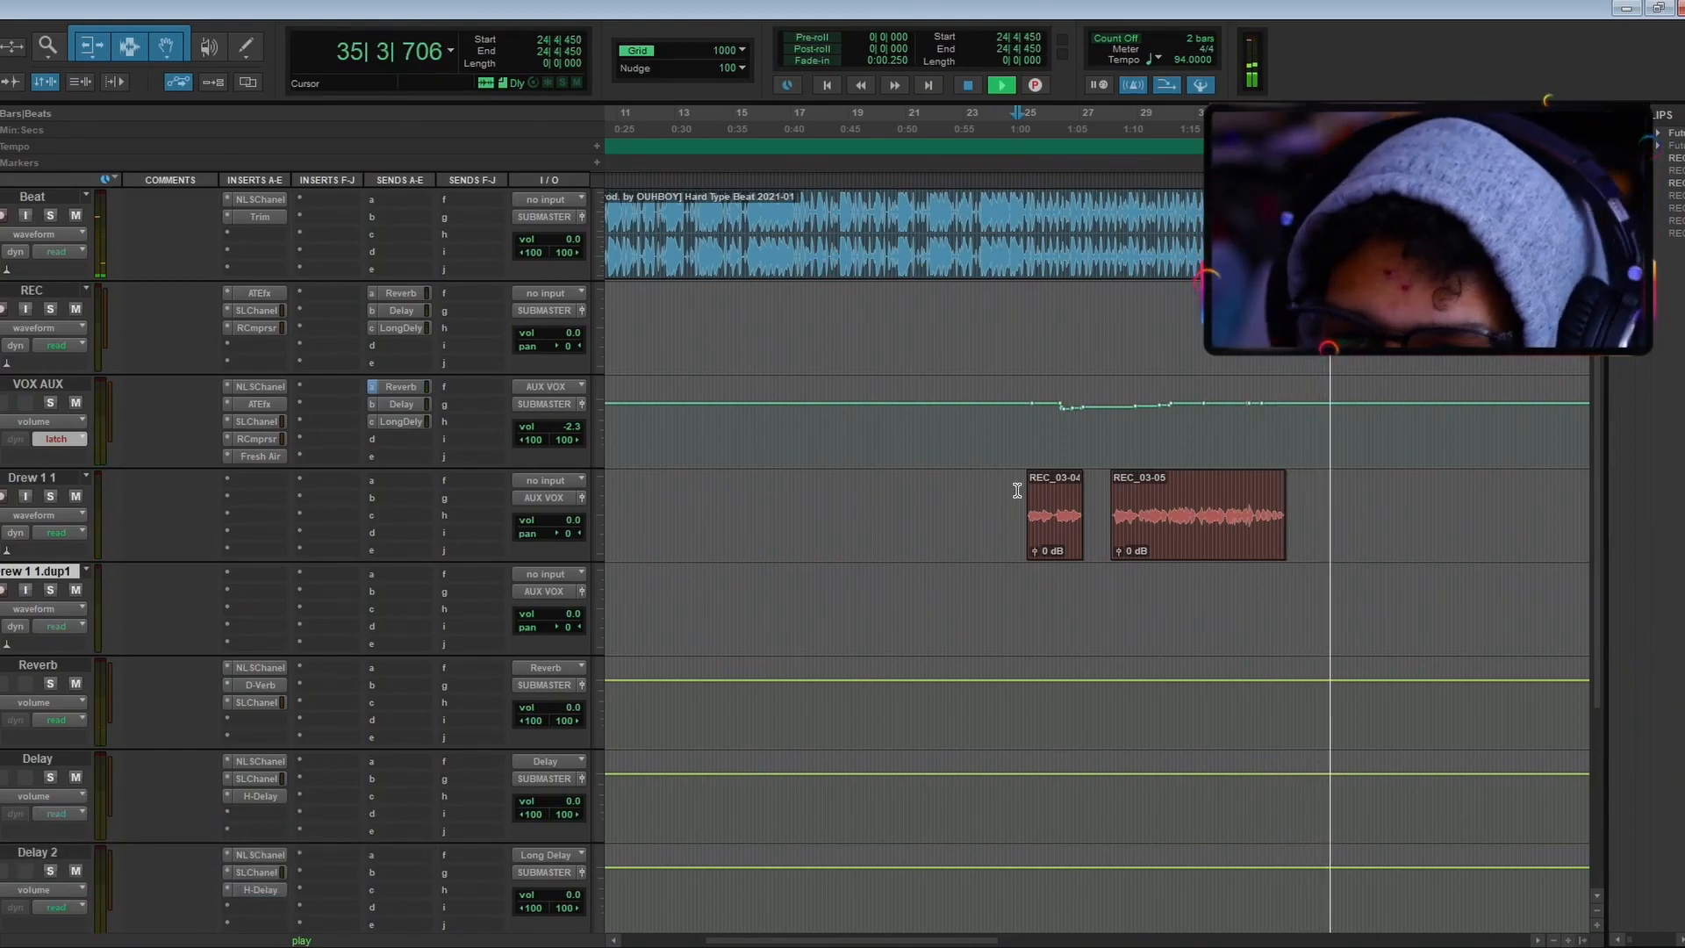
key(space)
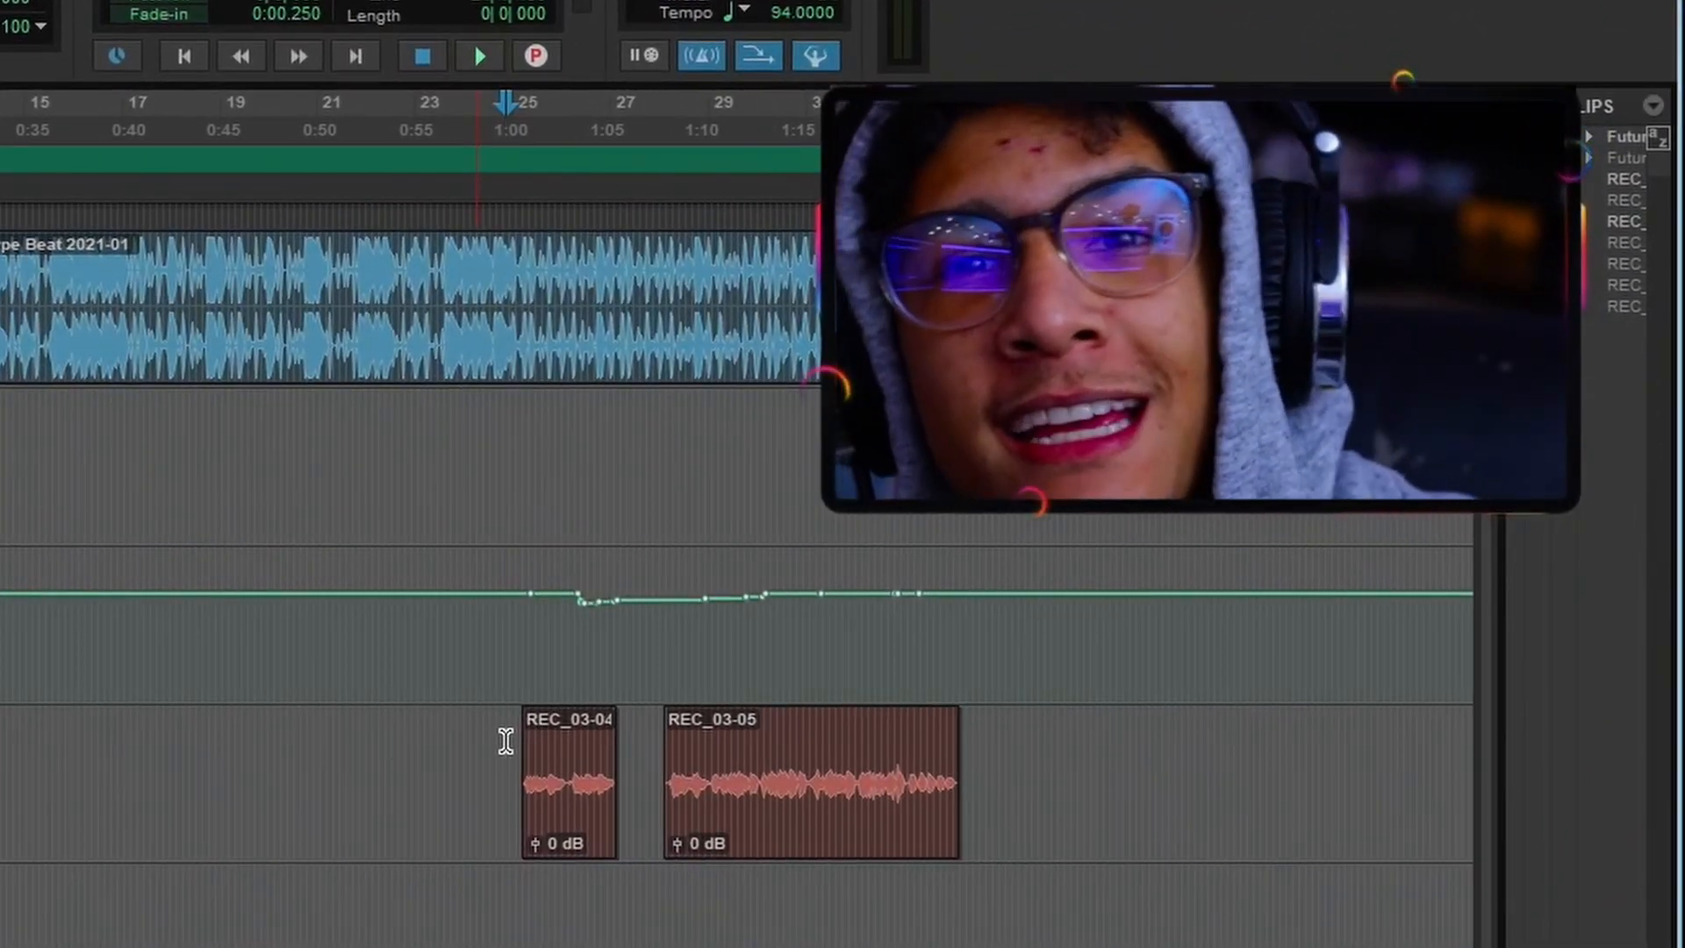